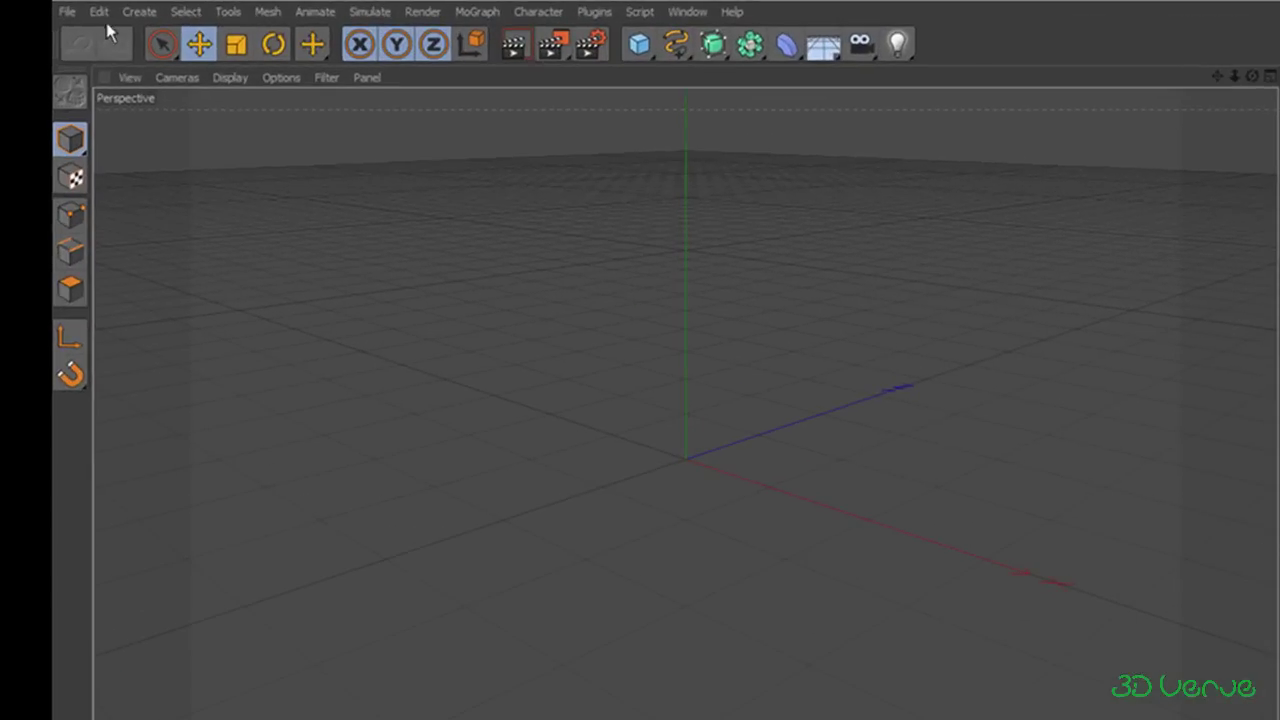
# Step: Change the editor Background scheme colour to bright magenta (R 251, G 65, B 255) and close the preferences
pyautogui.click(68, 8)
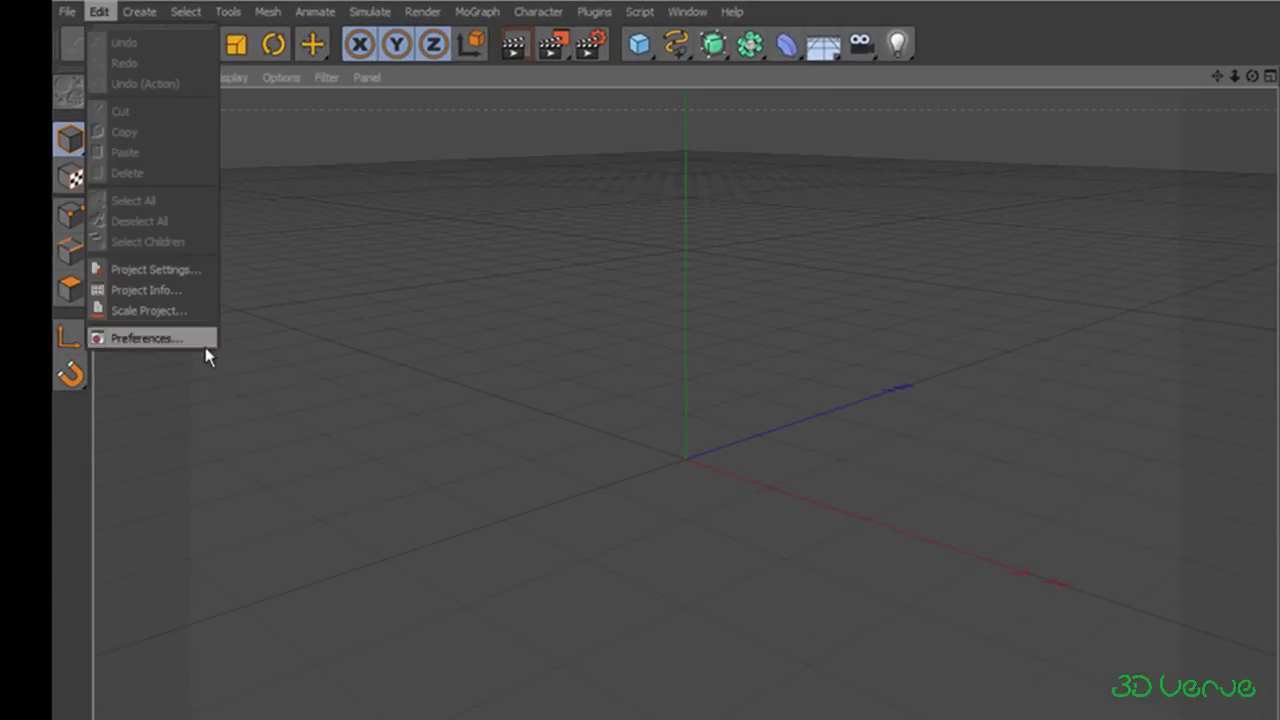
pyautogui.click(168, 341)
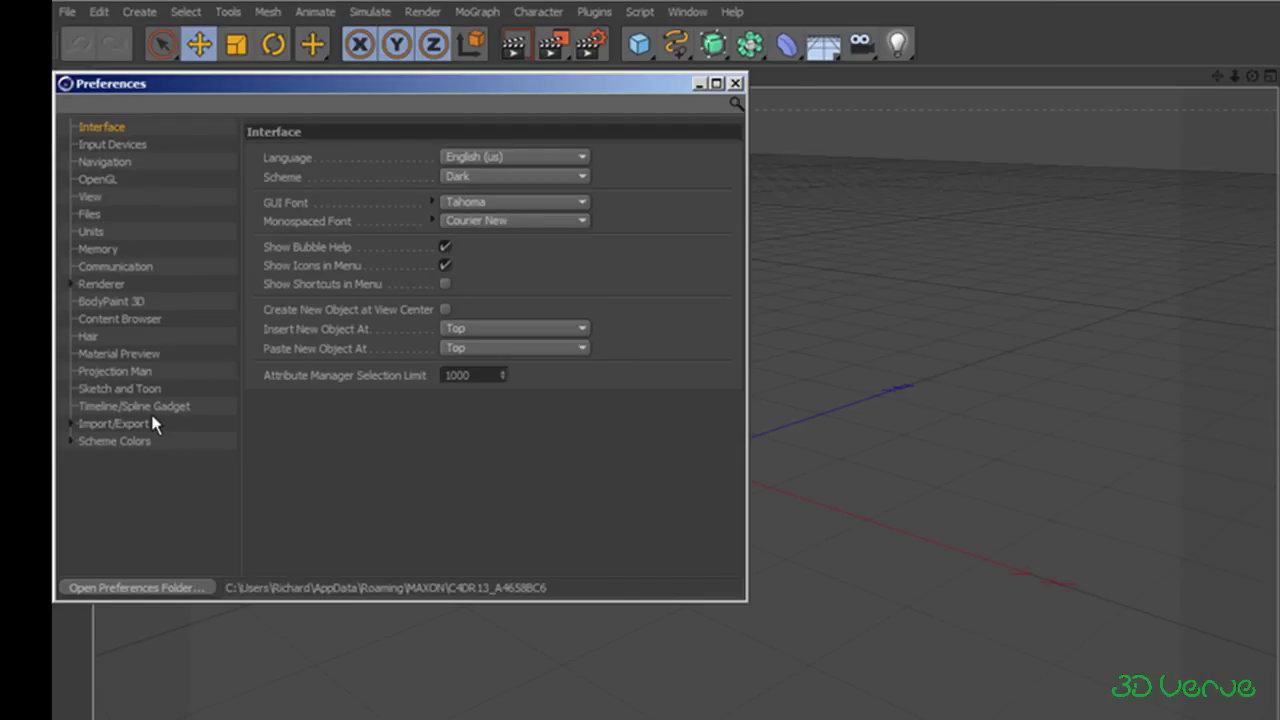
pyautogui.click(71, 446)
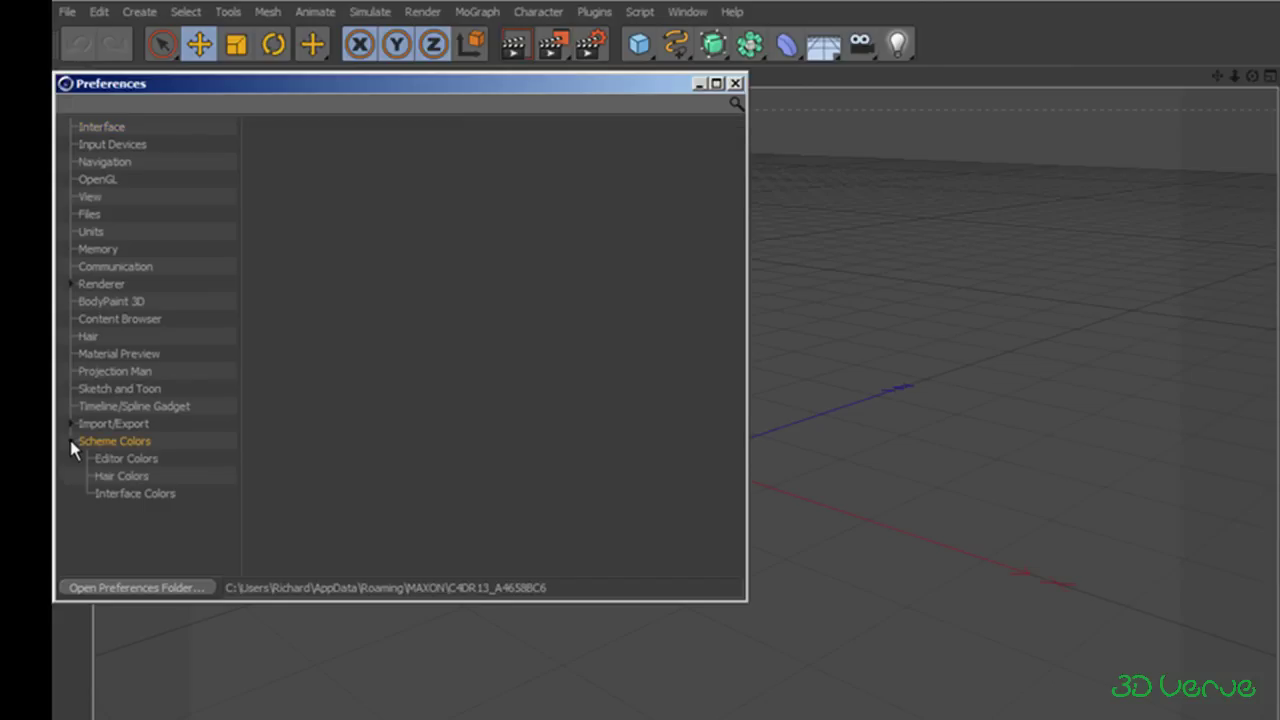
pyautogui.click(126, 458)
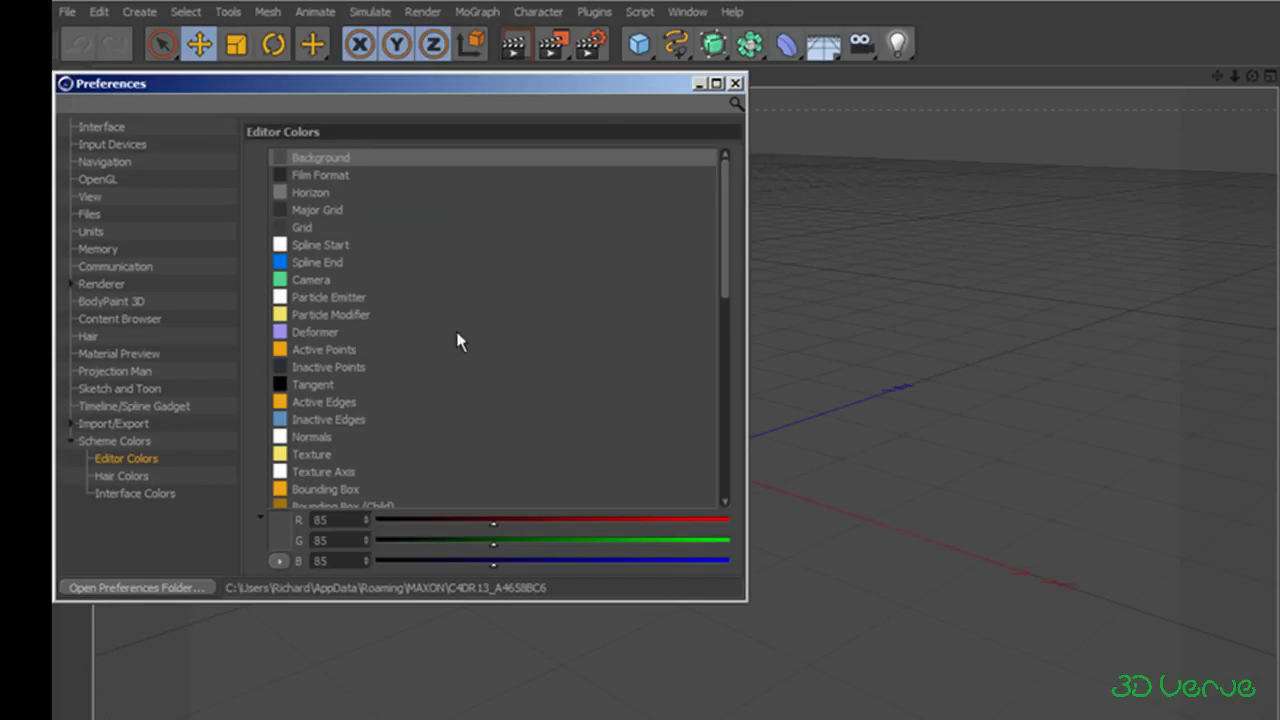
pyautogui.click(280, 540)
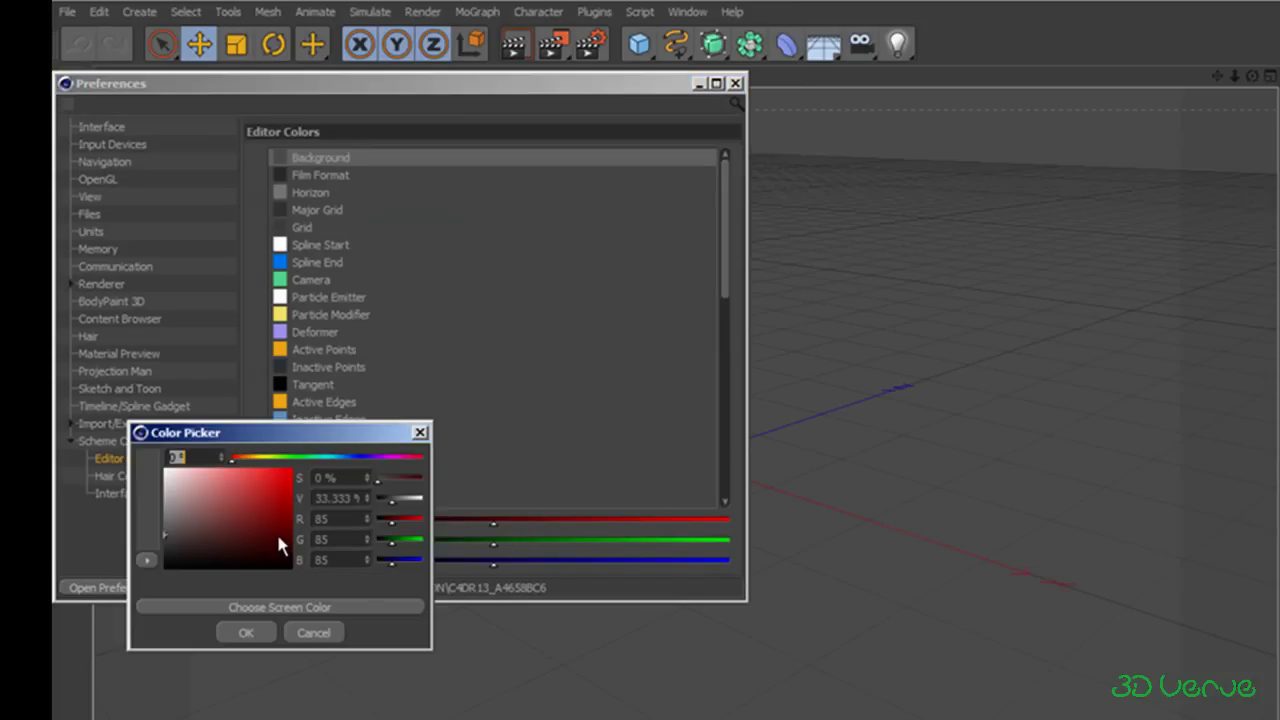
pyautogui.click(390, 457)
pyautogui.moveTo(256, 479); pyautogui.dragTo(259, 466)
pyautogui.click(257, 638)
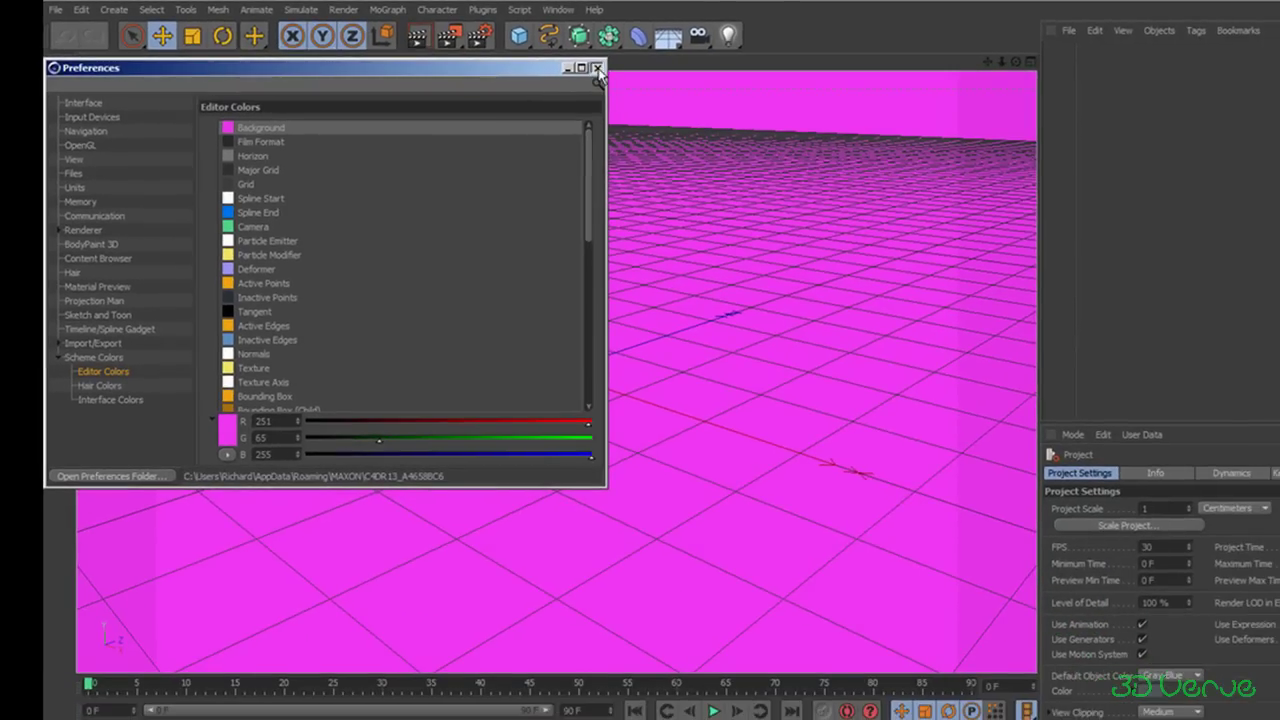
pyautogui.click(597, 68)
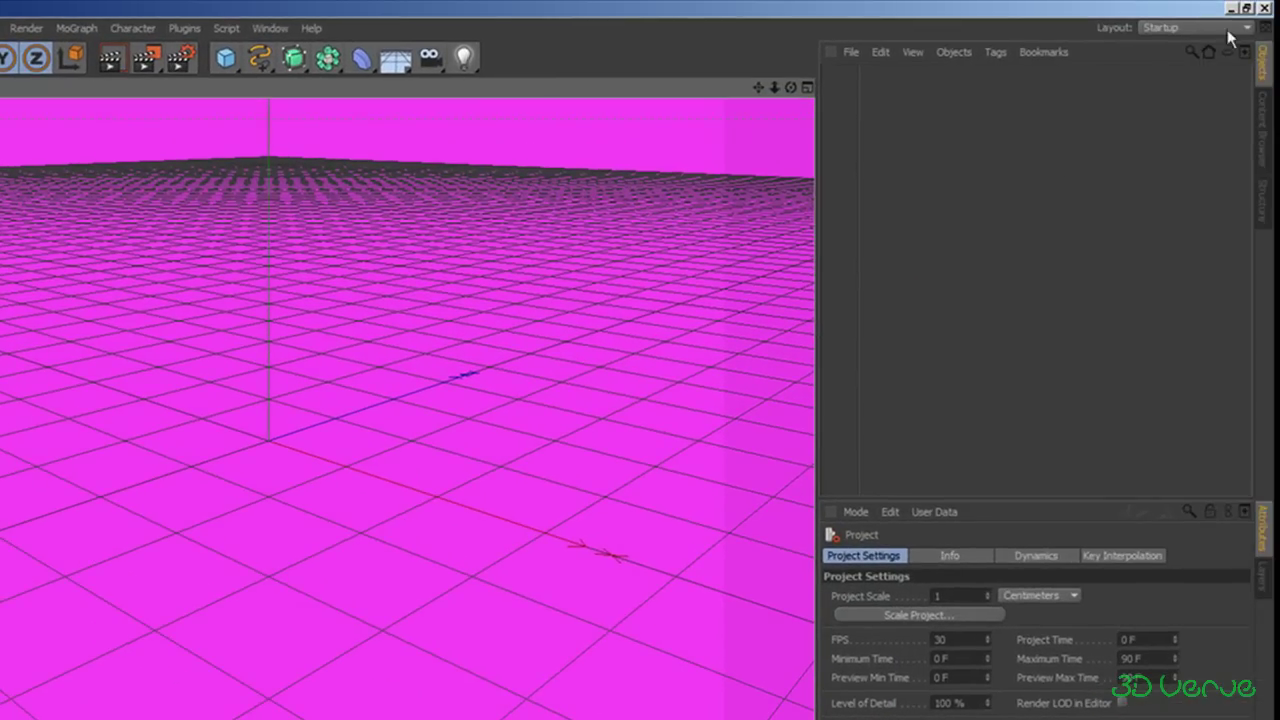
# Step: Quit CINEMA 4D and launch it again from the desktop
pyautogui.click(1265, 10)
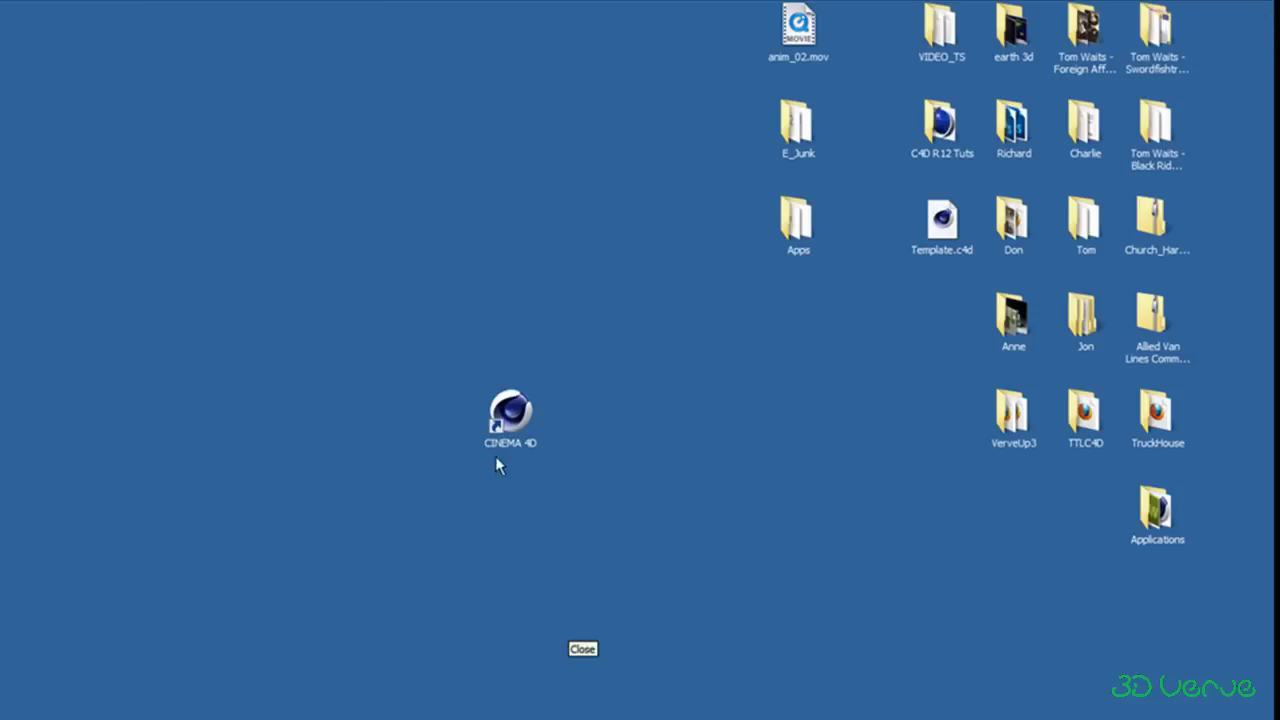
pyautogui.click(512, 418)
pyautogui.doubleClick(512, 418)
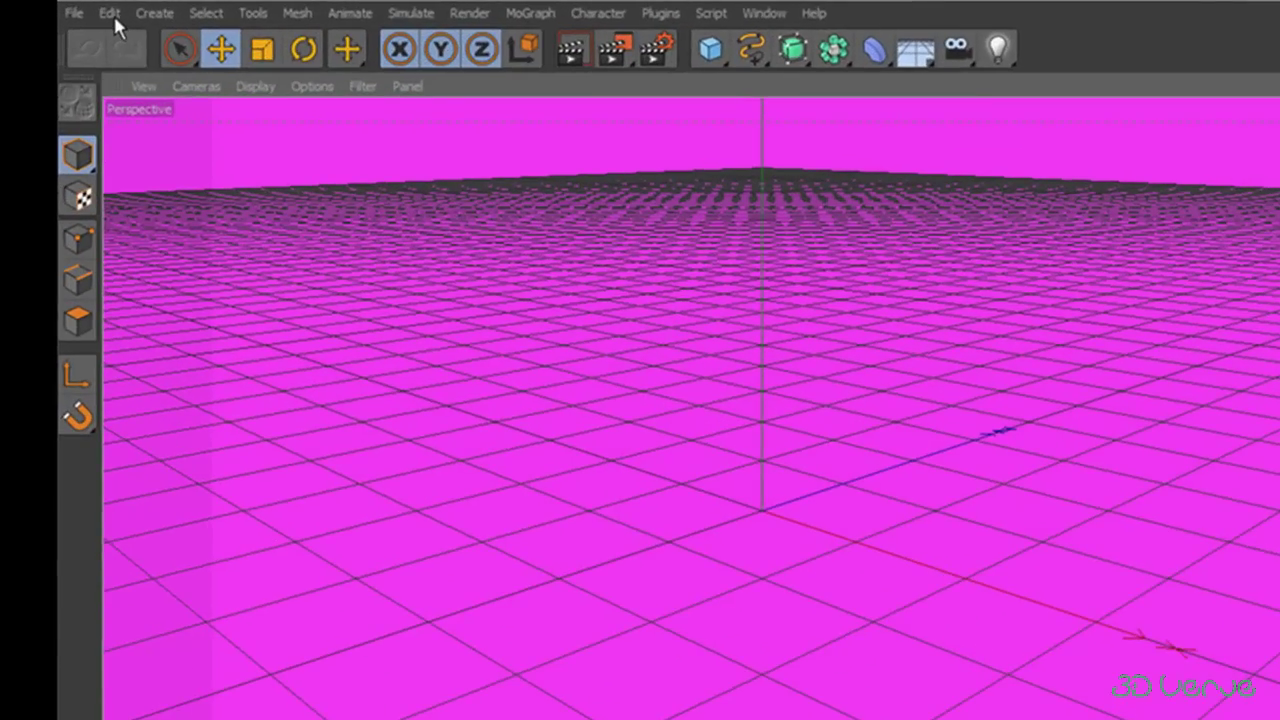
# Step: Open the preferences folder on disk from the program preferences and examine the contents of its prefs folder
pyautogui.click(113, 13)
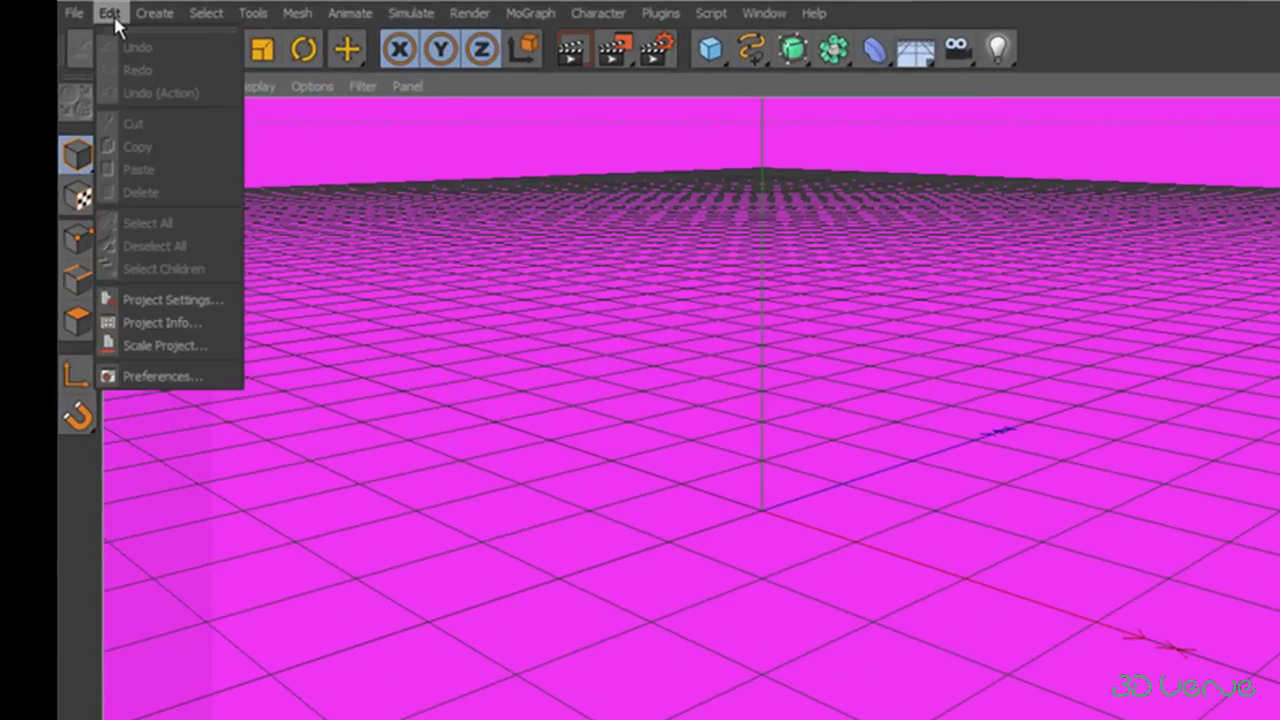
pyautogui.click(148, 376)
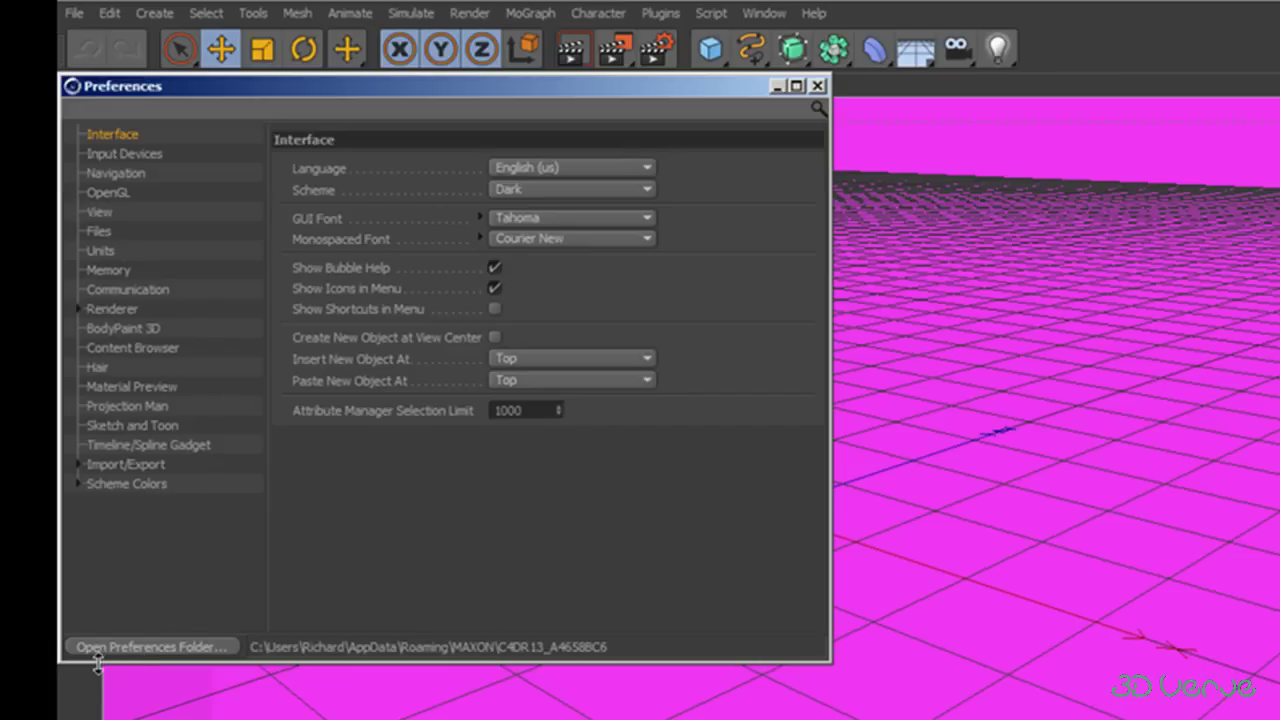
pyautogui.click(183, 650)
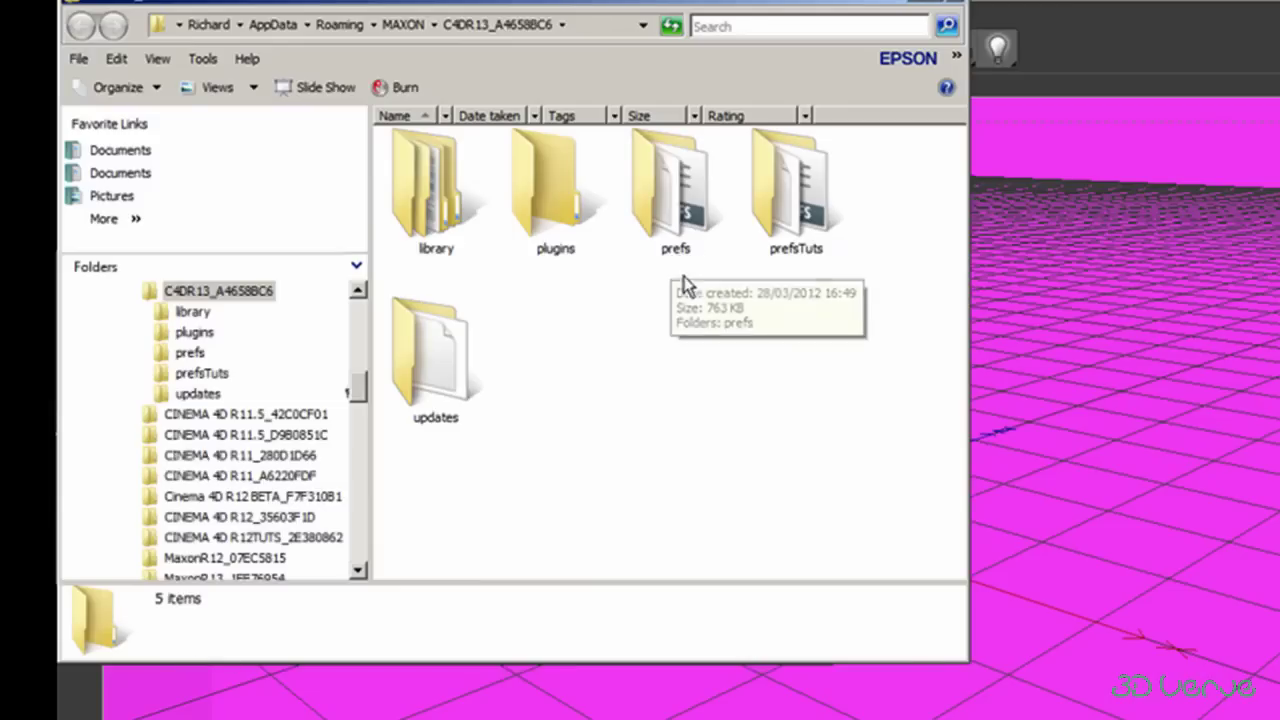
pyautogui.doubleClick(677, 205)
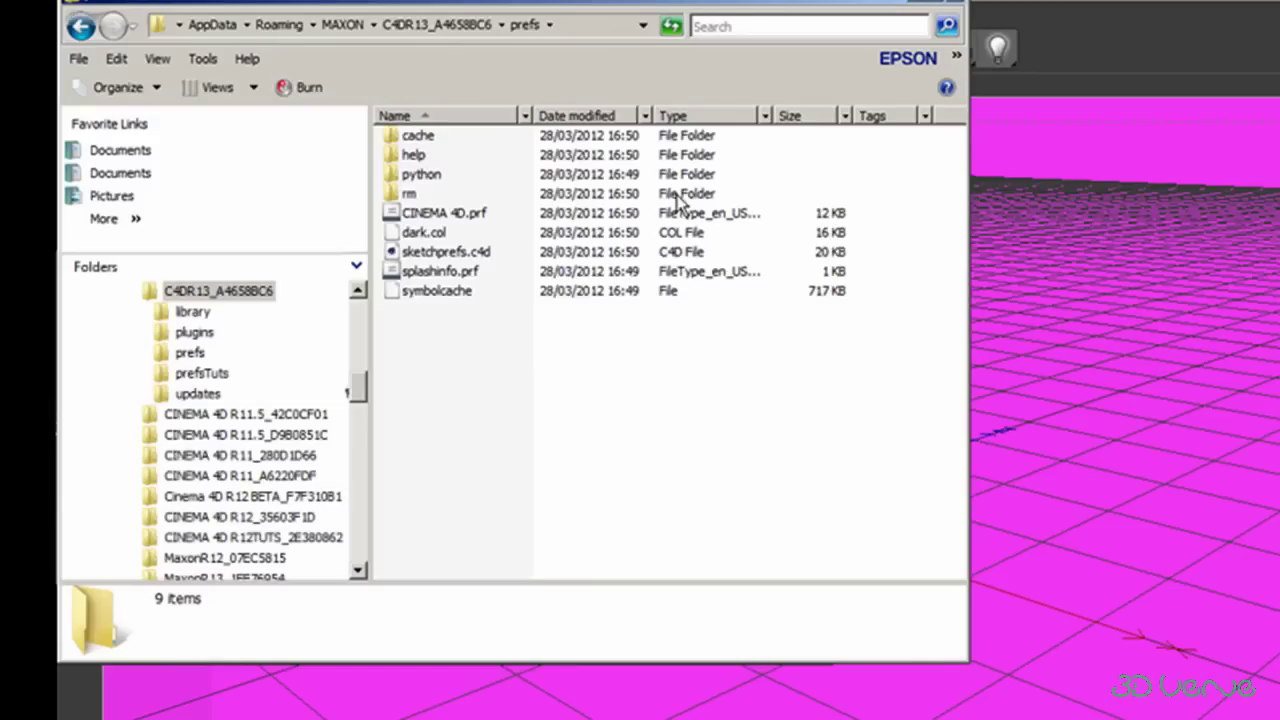
pyautogui.click(447, 26)
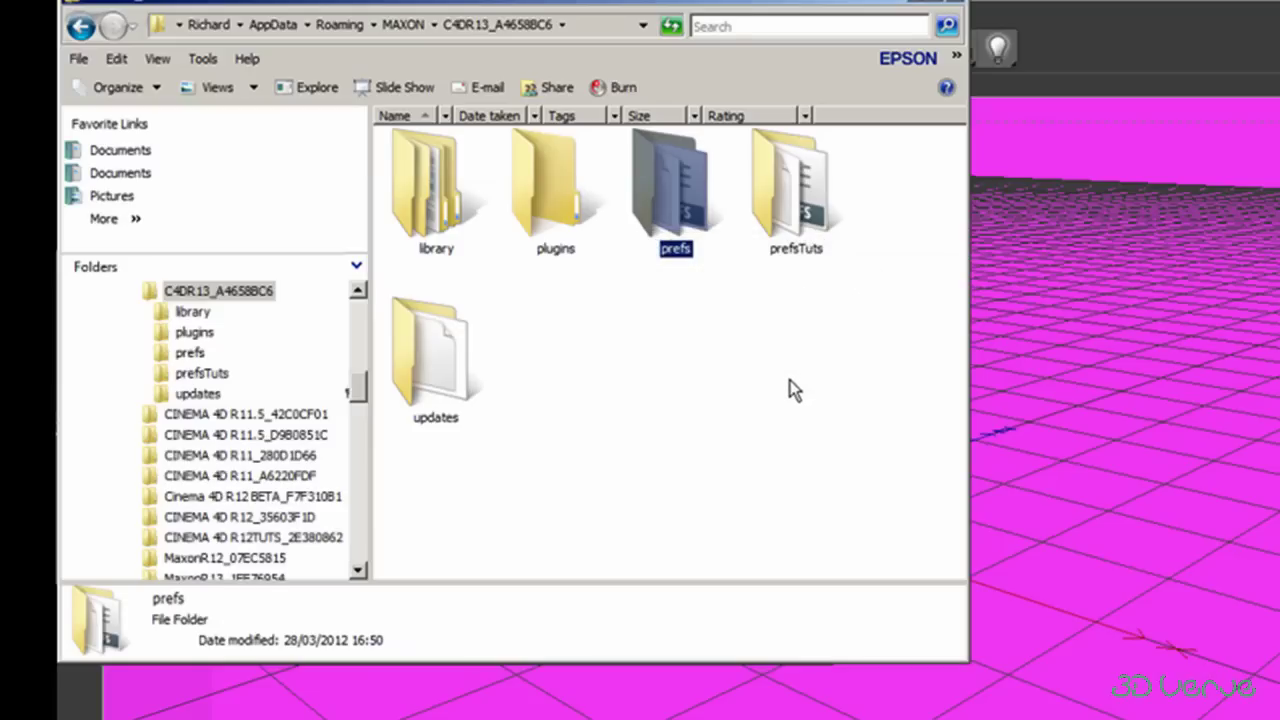
# Step: Delete the prefs folder from the C4DR13_A4658BC6 folder and restart CINEMA 4D
pyautogui.rightClick(676, 203)
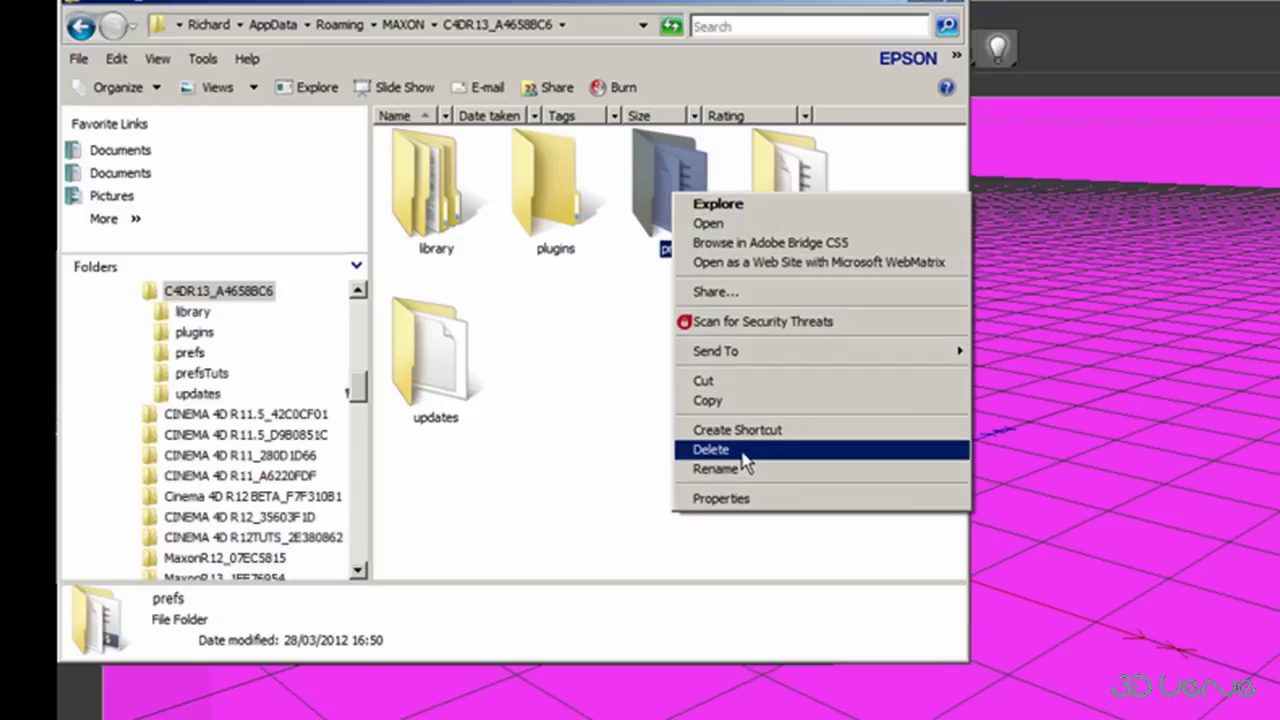
pyautogui.click(743, 452)
pyautogui.click(1103, 663)
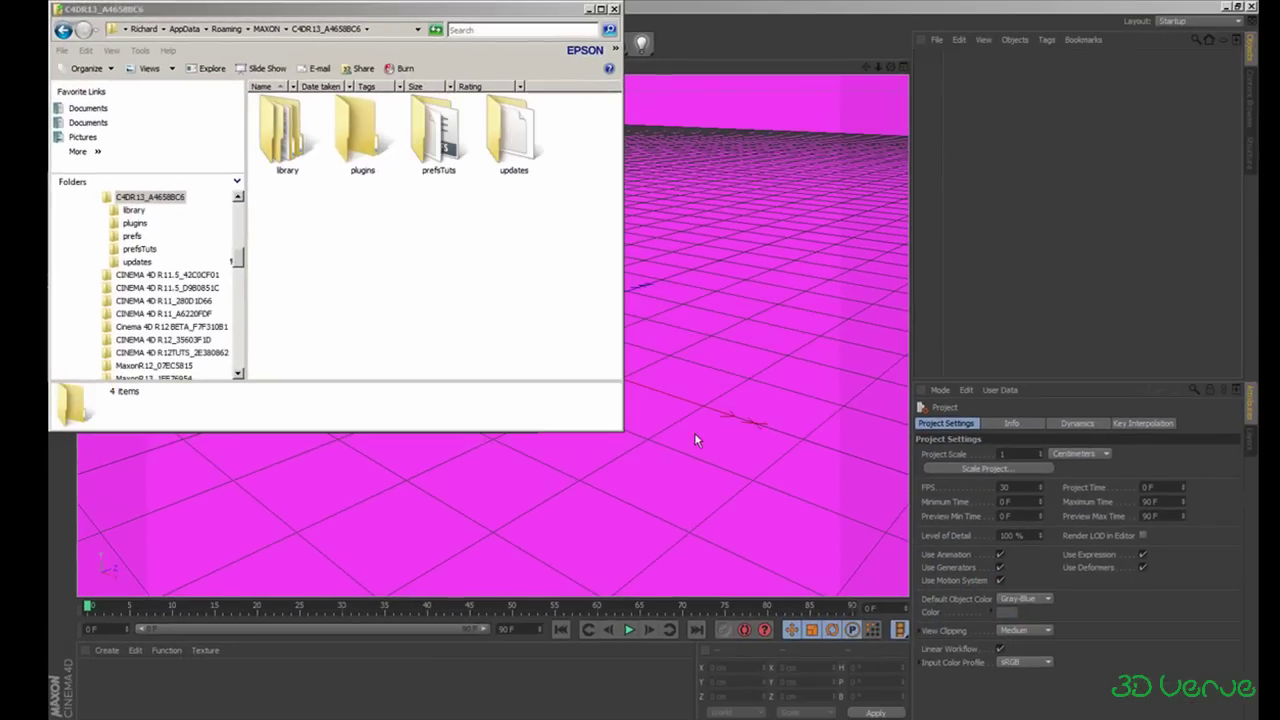
pyautogui.click(1251, 8)
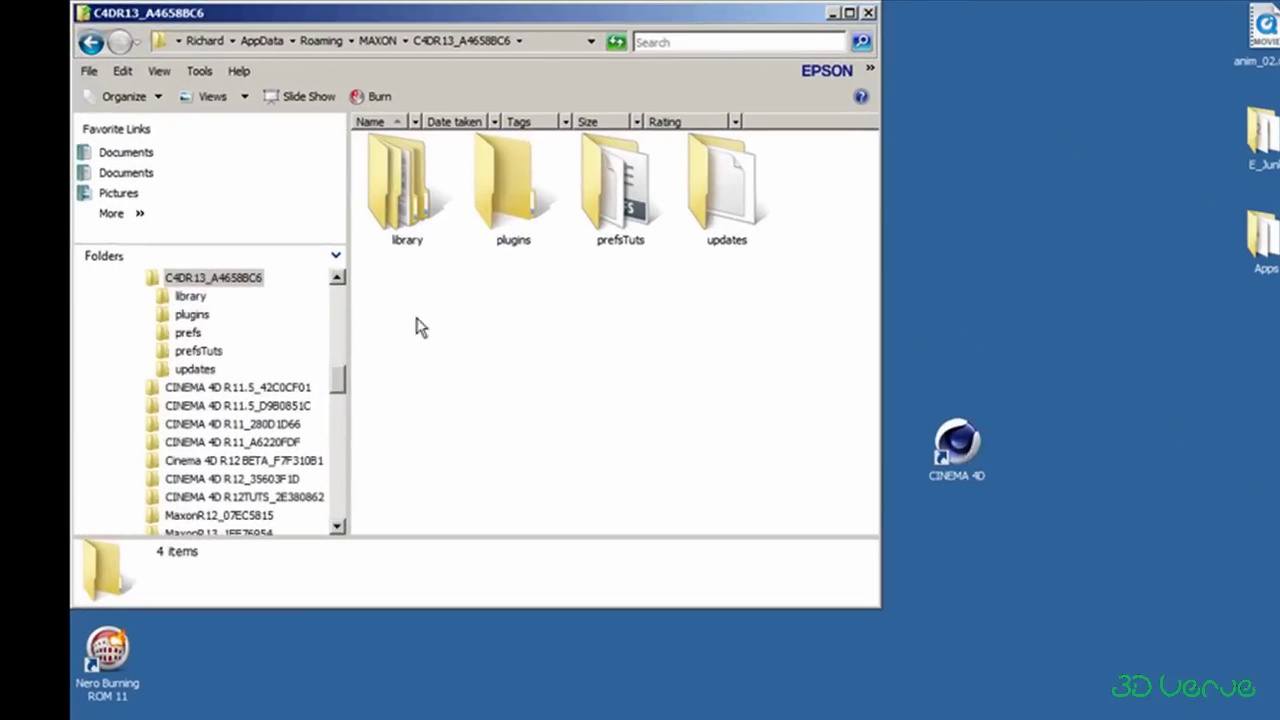
pyautogui.click(958, 443)
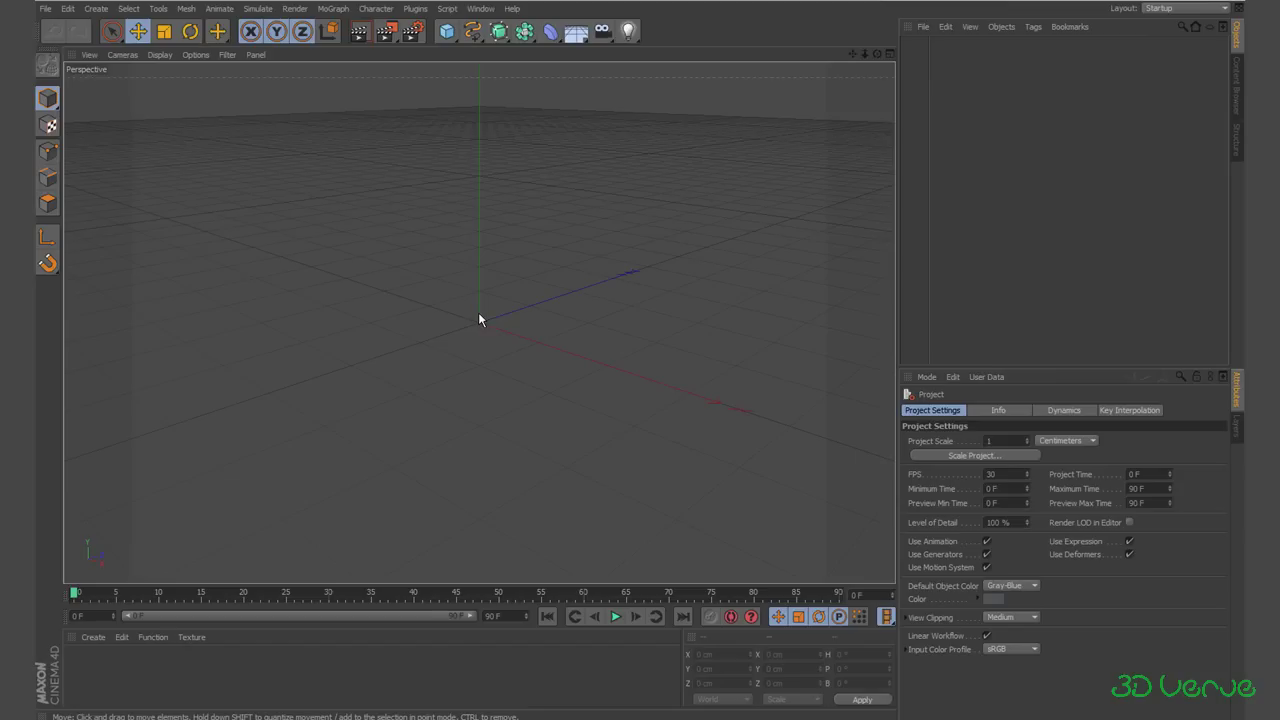
# Step: Create an editable polygon cube and place it inside a HyperNURBS object
pyautogui.click(447, 32)
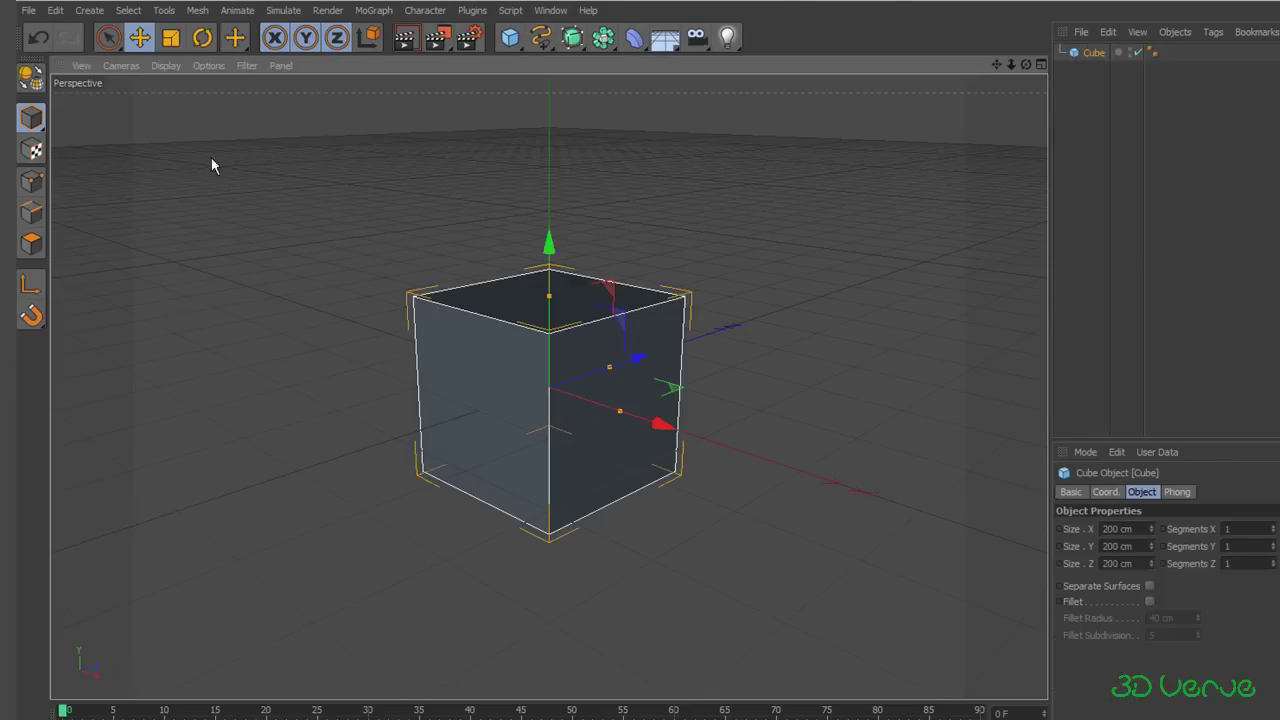
pyautogui.click(31, 77)
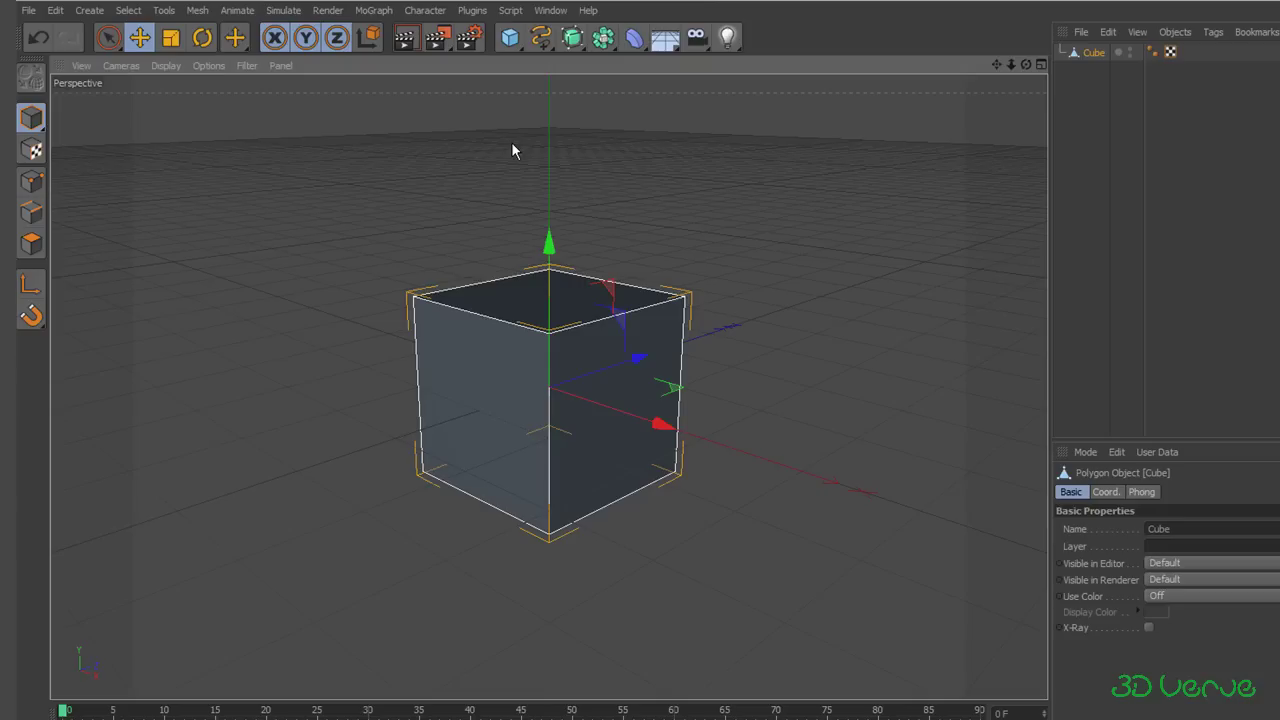
pyautogui.keyDown('alt'); pyautogui.click(573, 40); pyautogui.keyUp('alt')
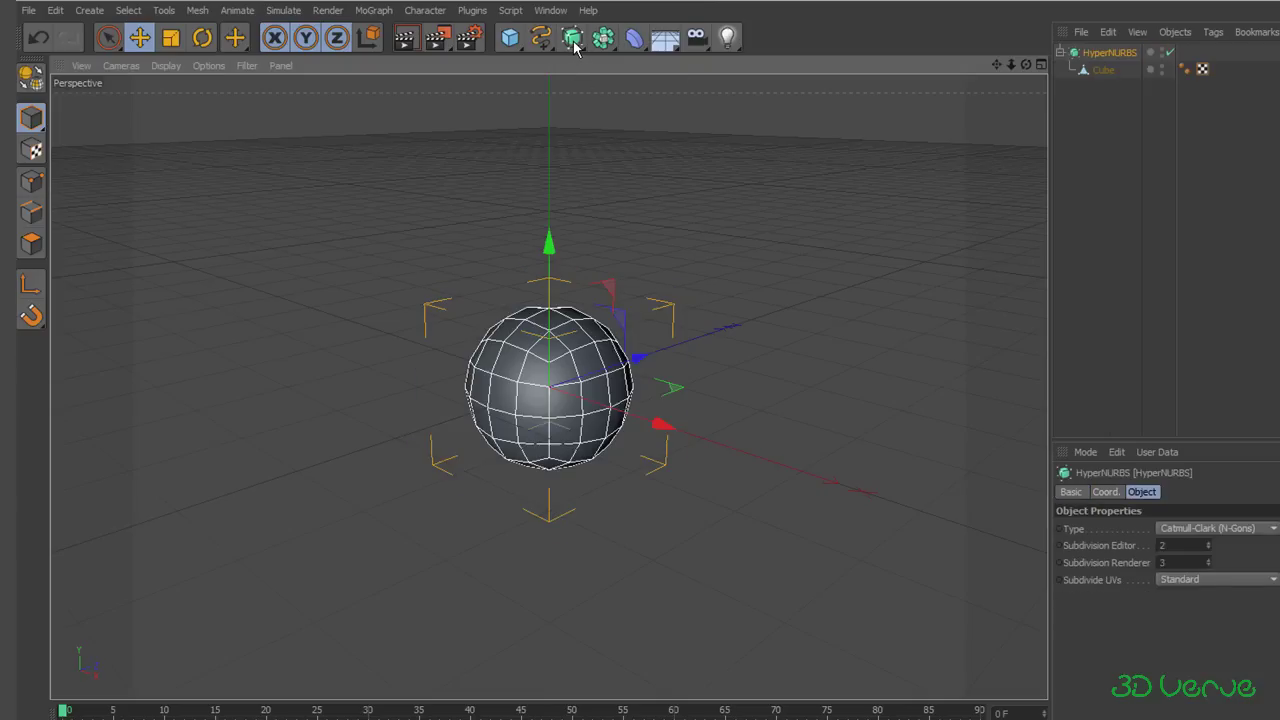
# Step: Switch to point editing and select the cube inside the HyperNURBS object
pyautogui.moveTo(1012, 65); pyautogui.dragTo(1076, 65)
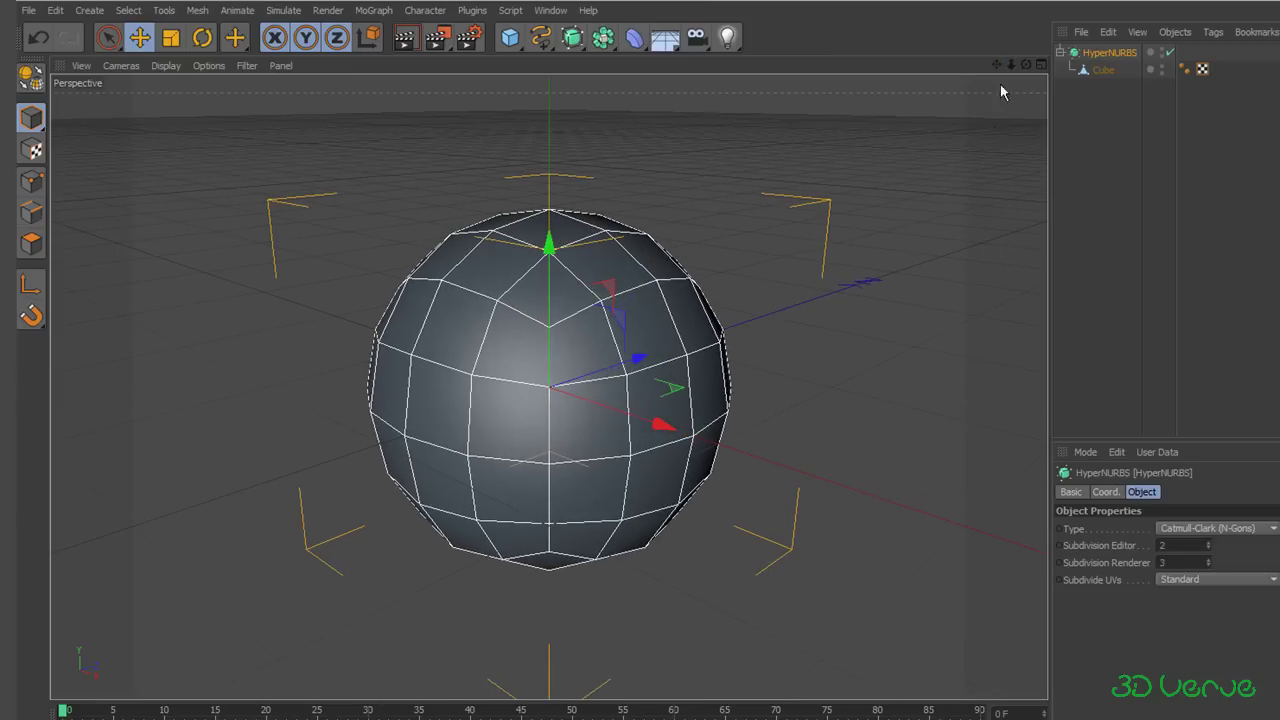
pyautogui.click(31, 181)
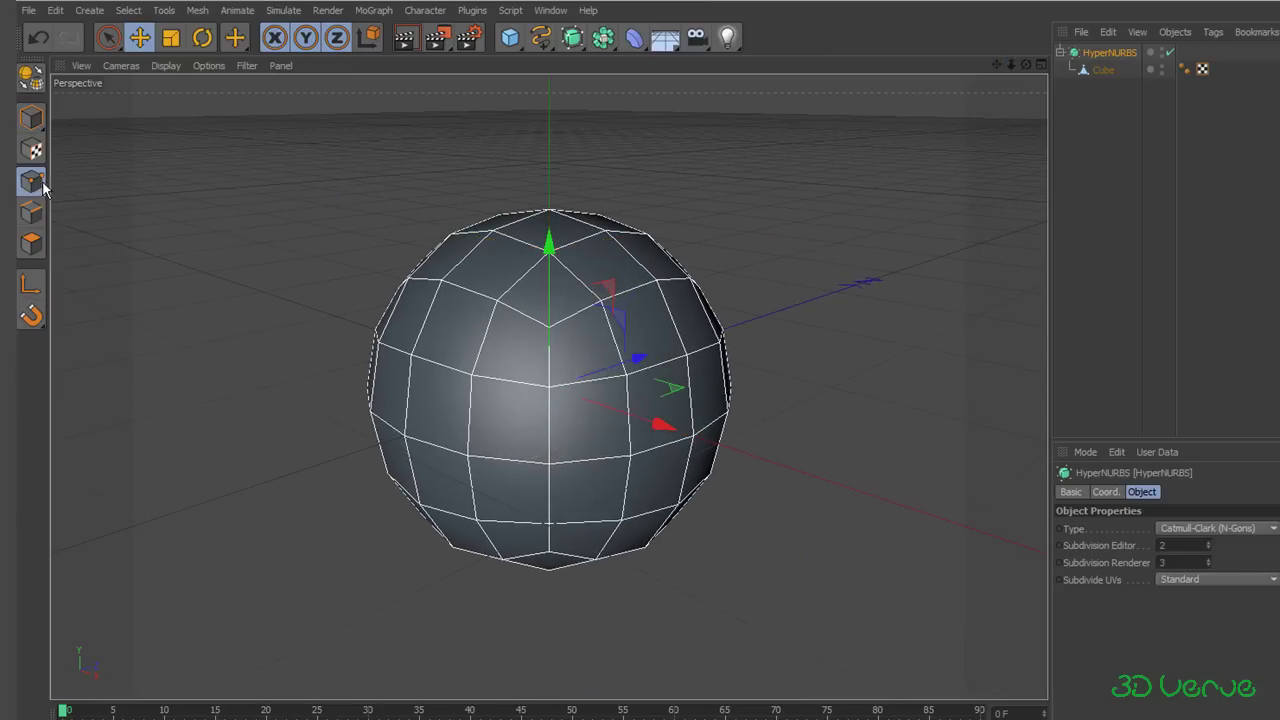
pyautogui.click(1097, 72)
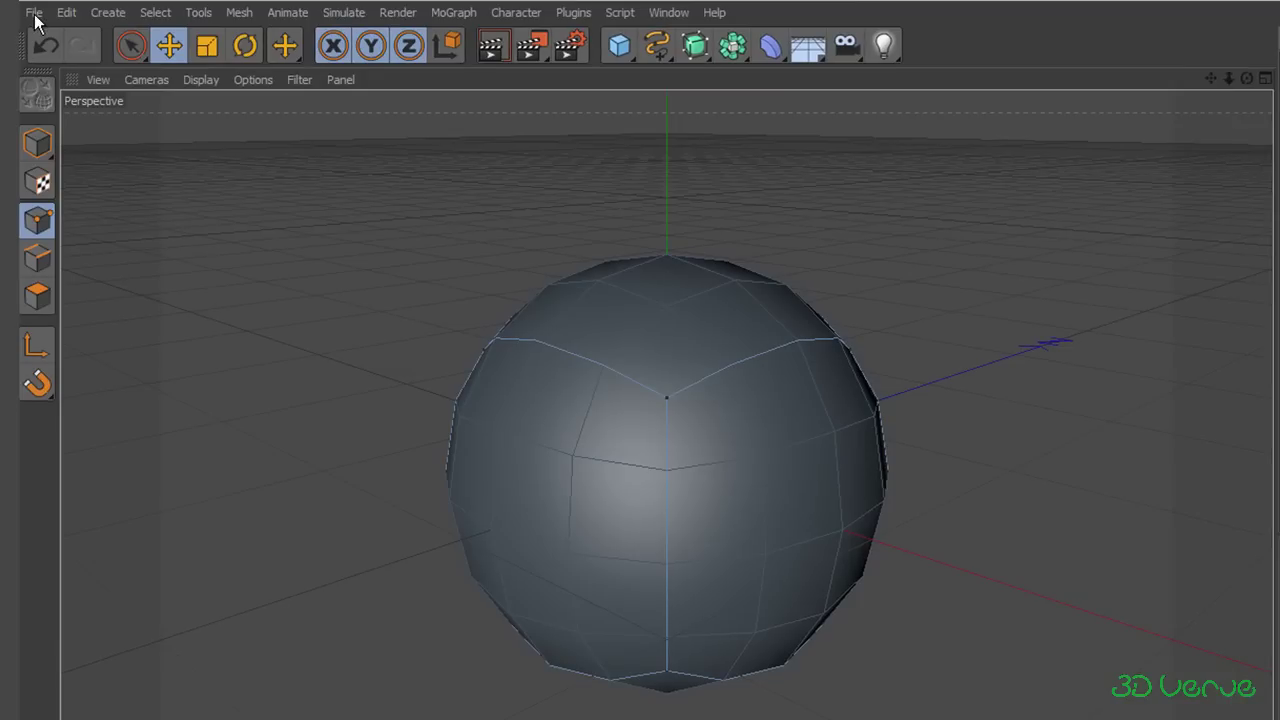
# Step: Save the scene as "template" in the C4DR13 program folder and restart CINEMA 4D
pyautogui.click(34, 14)
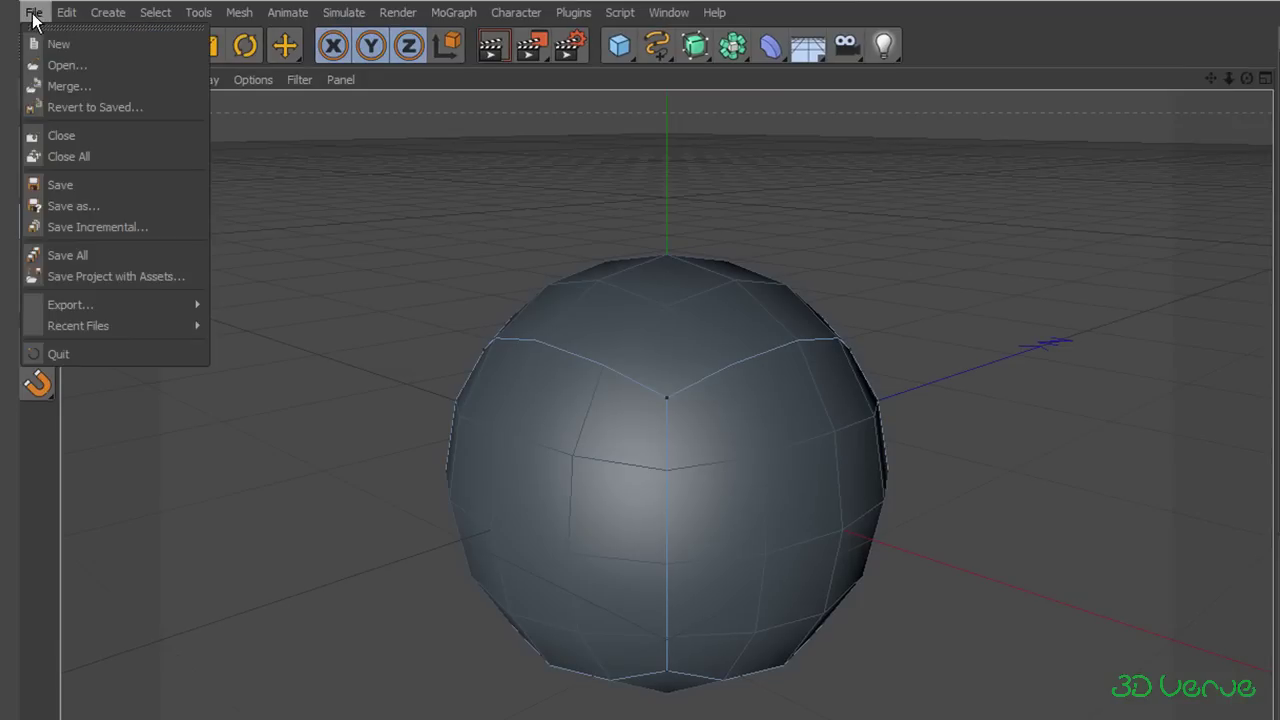
pyautogui.click(47, 204)
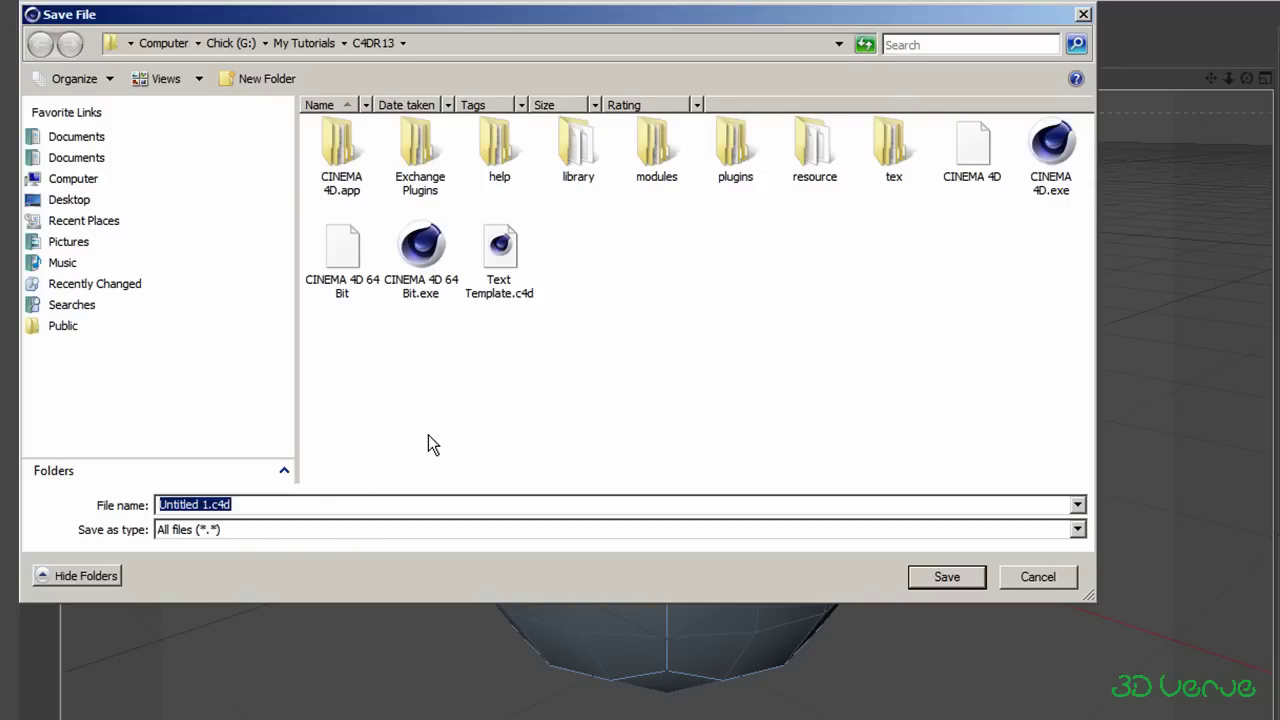
pyautogui.write('template')
pyautogui.click(946, 577)
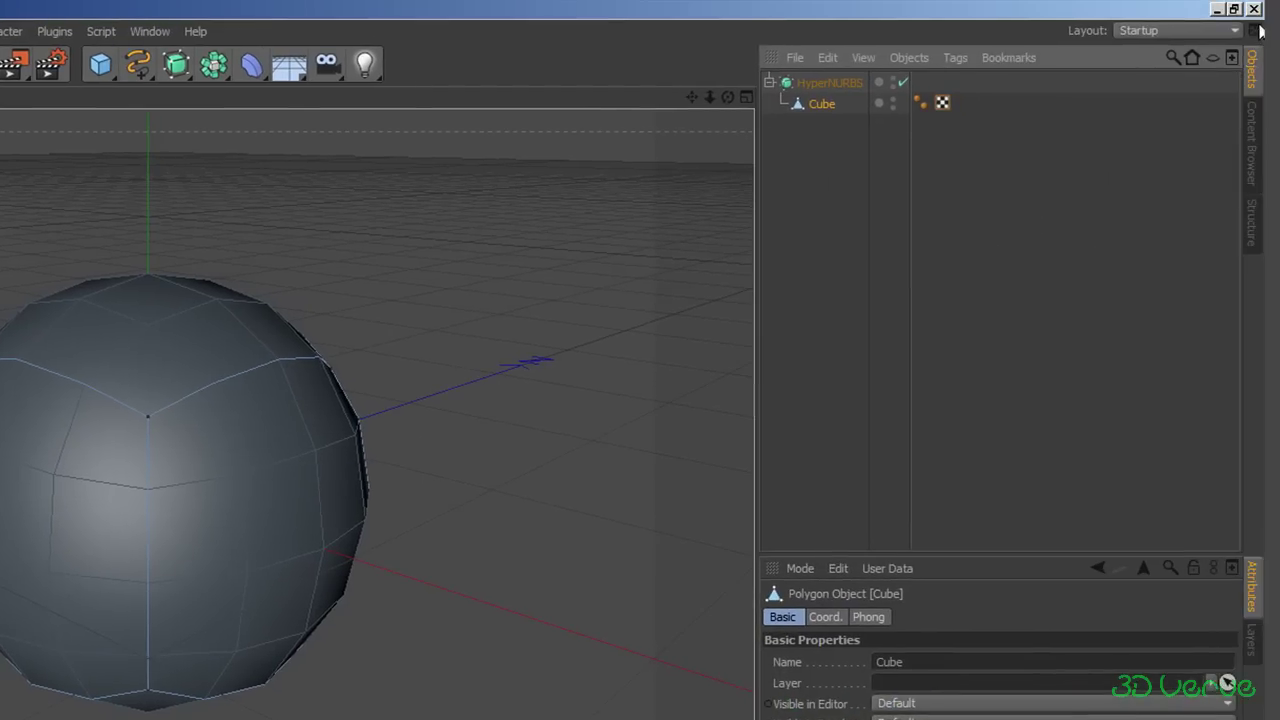
pyautogui.click(1251, 9)
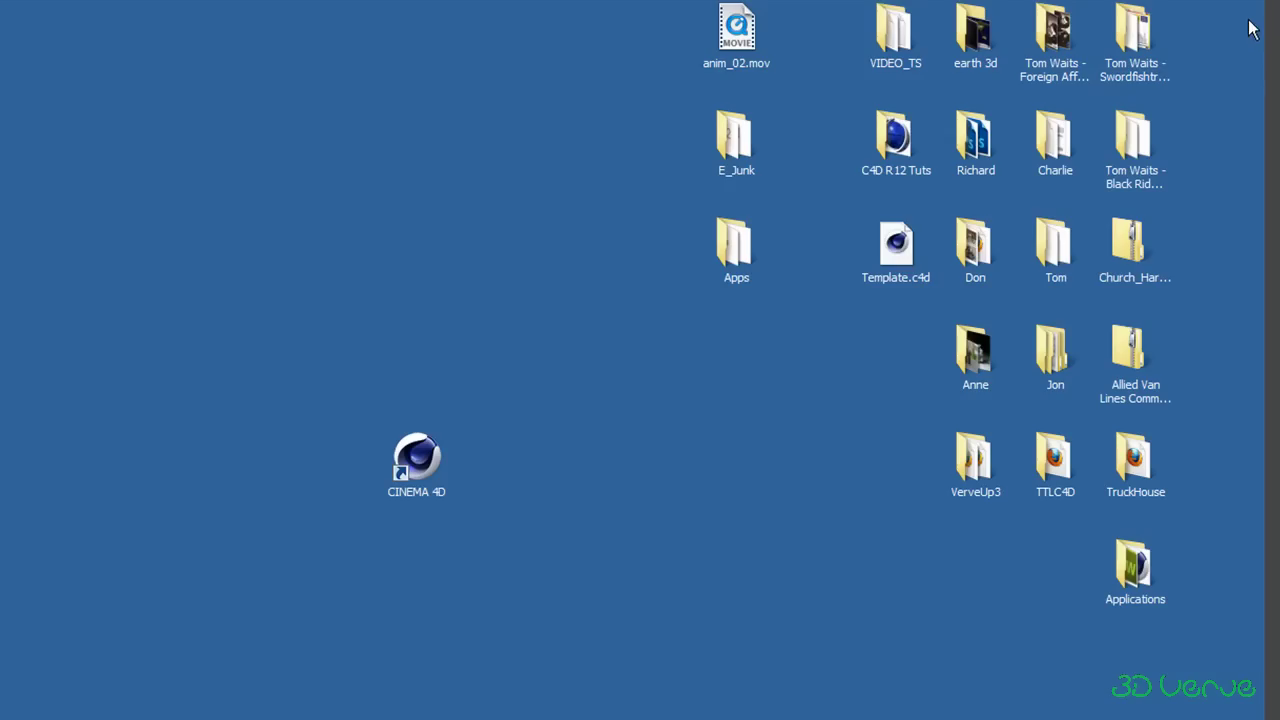
pyautogui.doubleClick(428, 475)
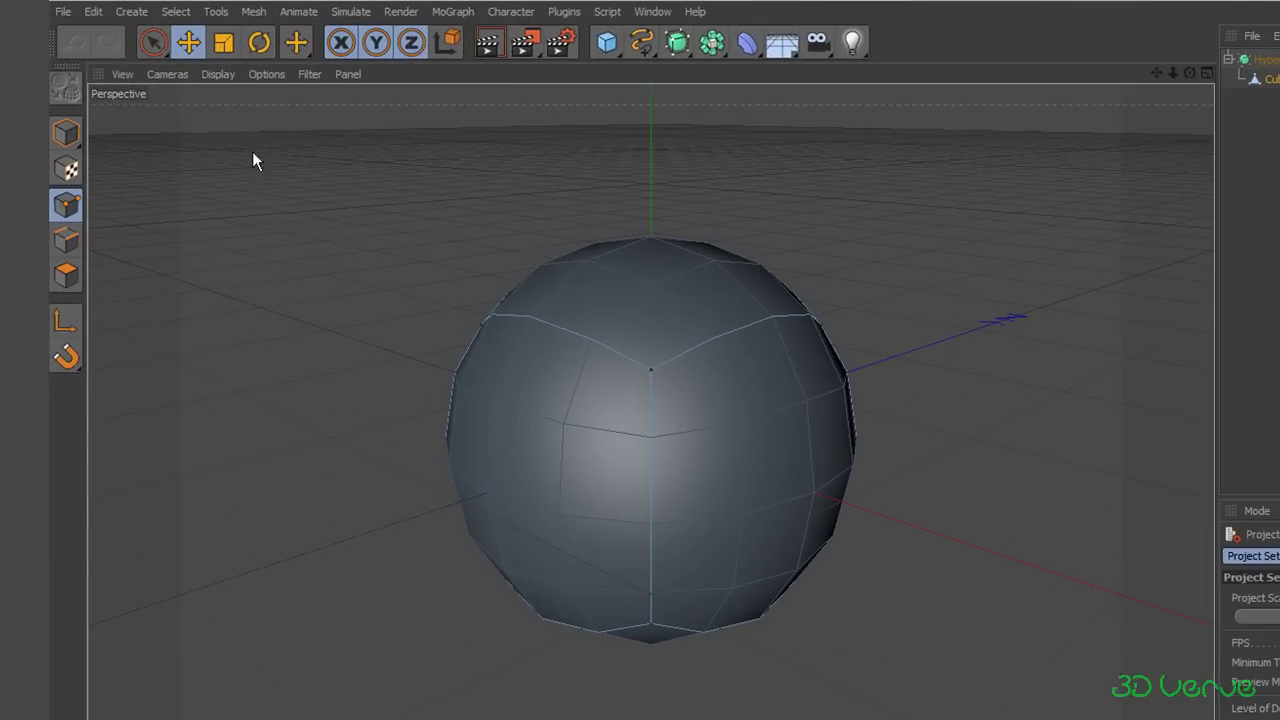
# Step: Turn off Isoline Editing for the perspective view
pyautogui.click(267, 74)
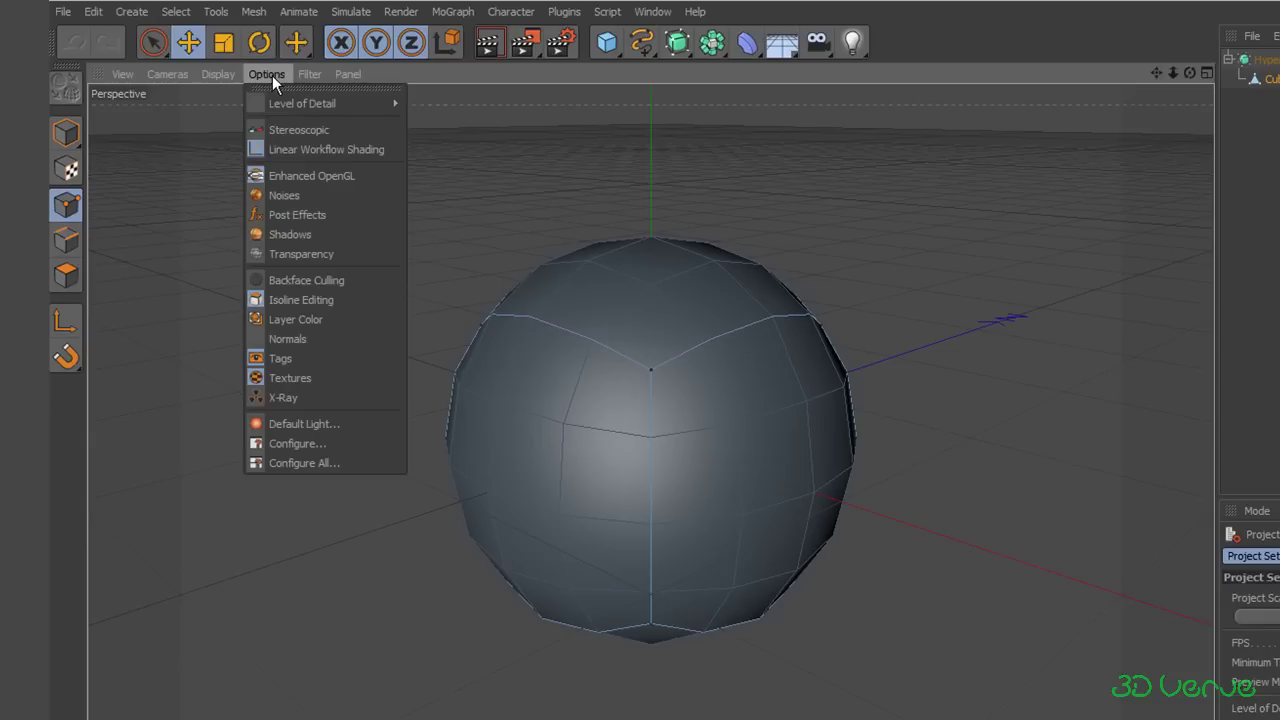
pyautogui.click(288, 300)
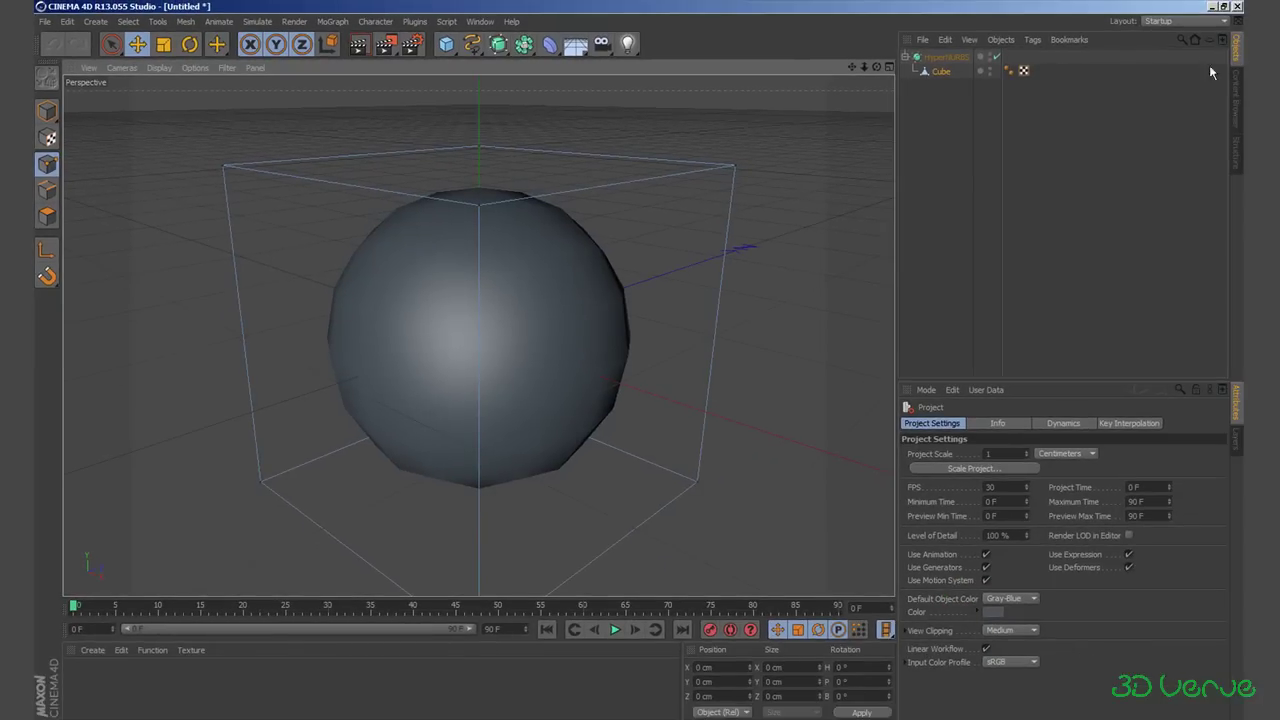
# Step: Close CINEMA 4D without saving the scene changes and start it again
pyautogui.click(1237, 6)
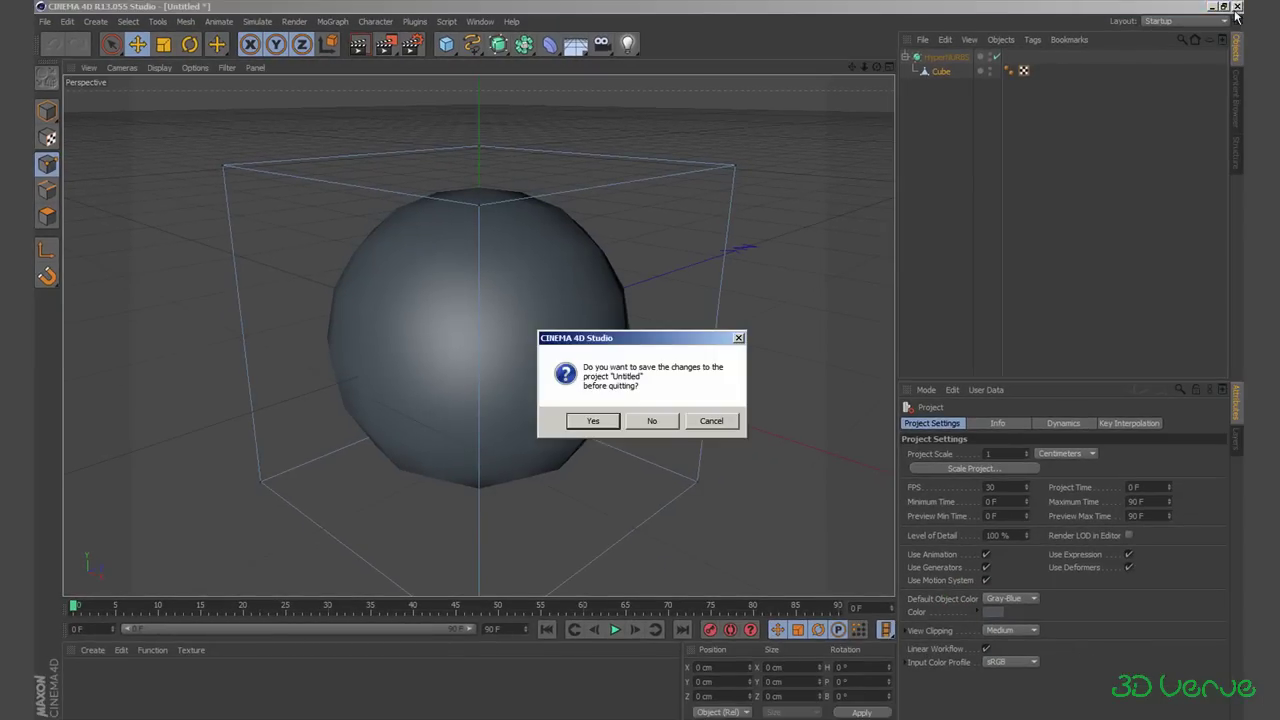
pyautogui.click(651, 422)
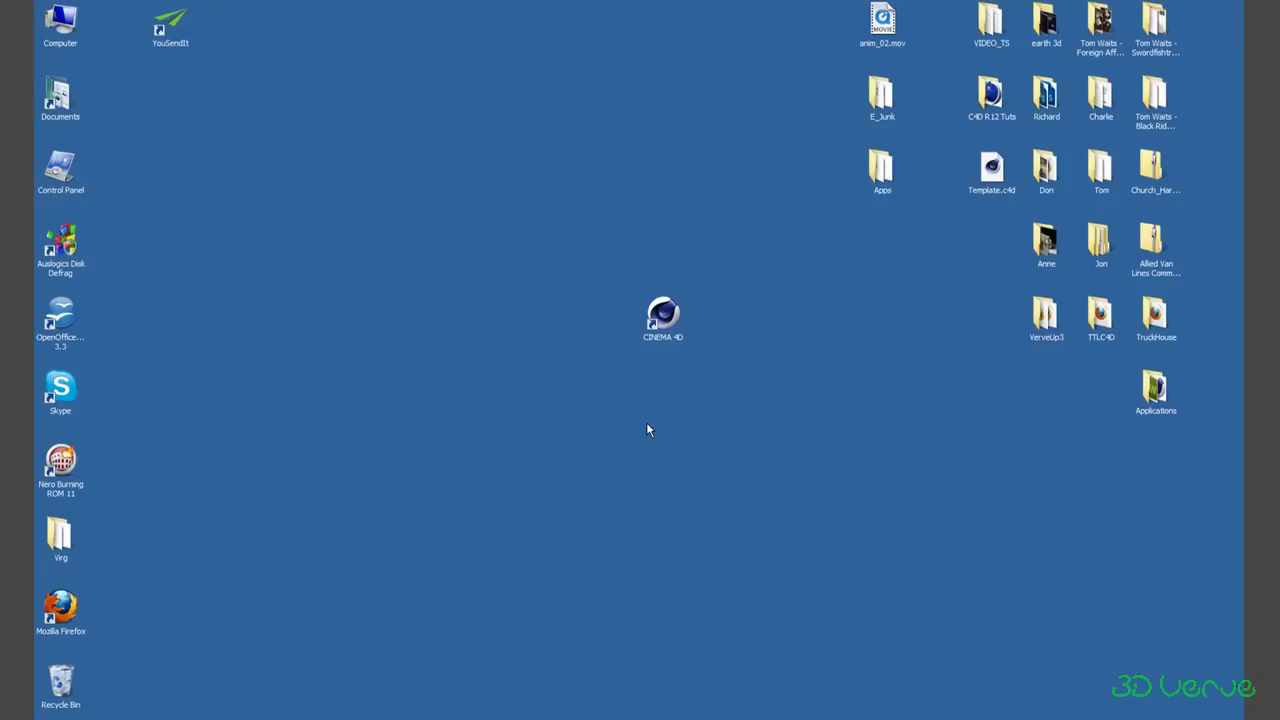
pyautogui.doubleClick(660, 305)
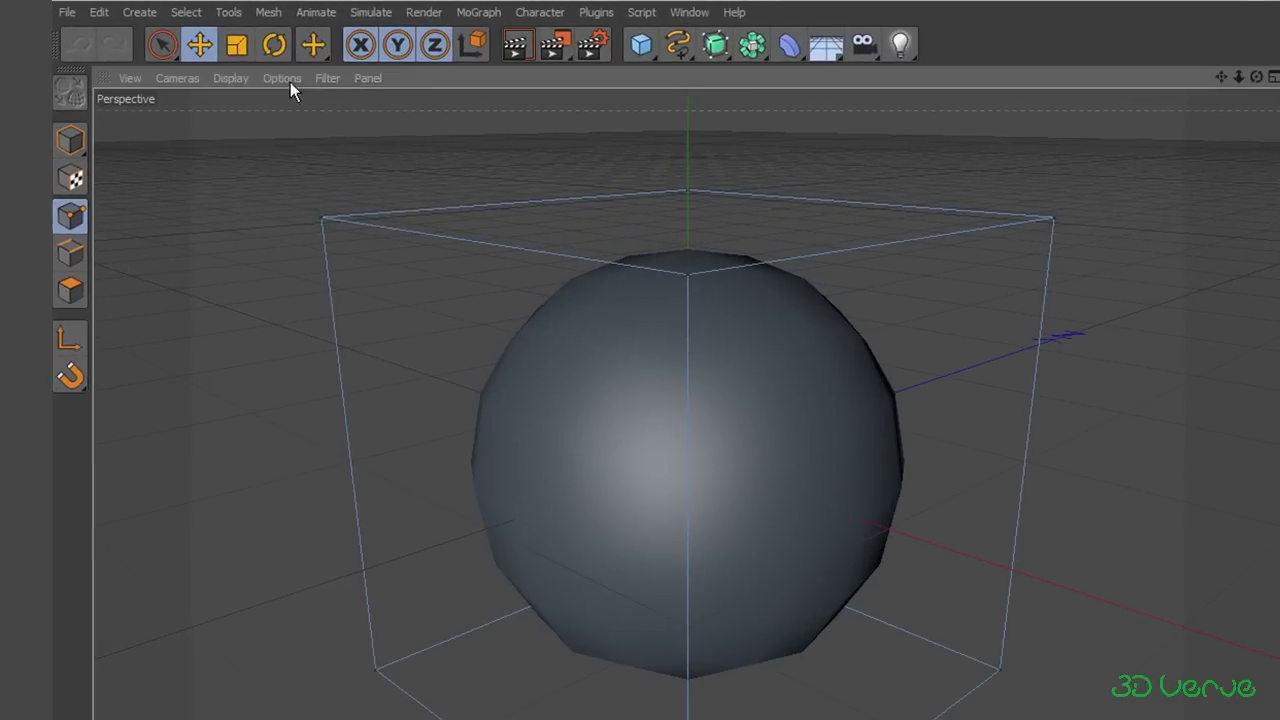
# Step: Turn on Isoline Editing for the perspective view and detach the viewport Options list as a floating palette
pyautogui.click(245, 68)
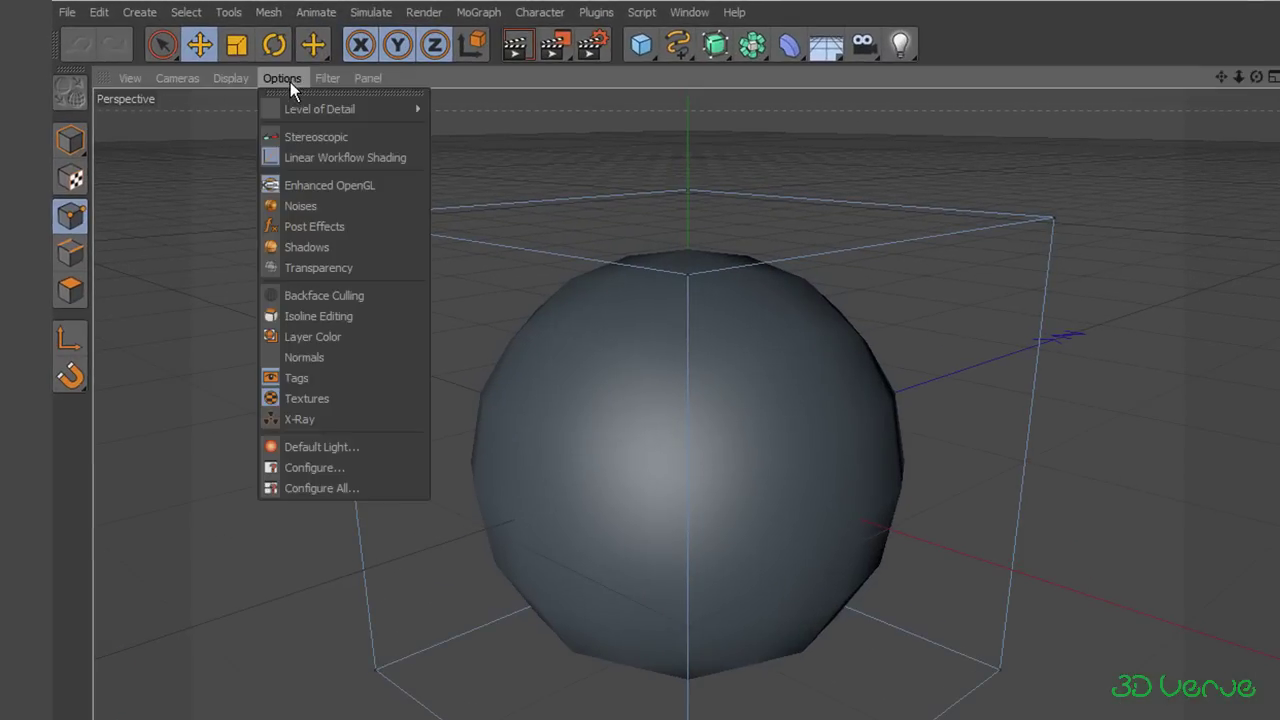
pyautogui.click(303, 316)
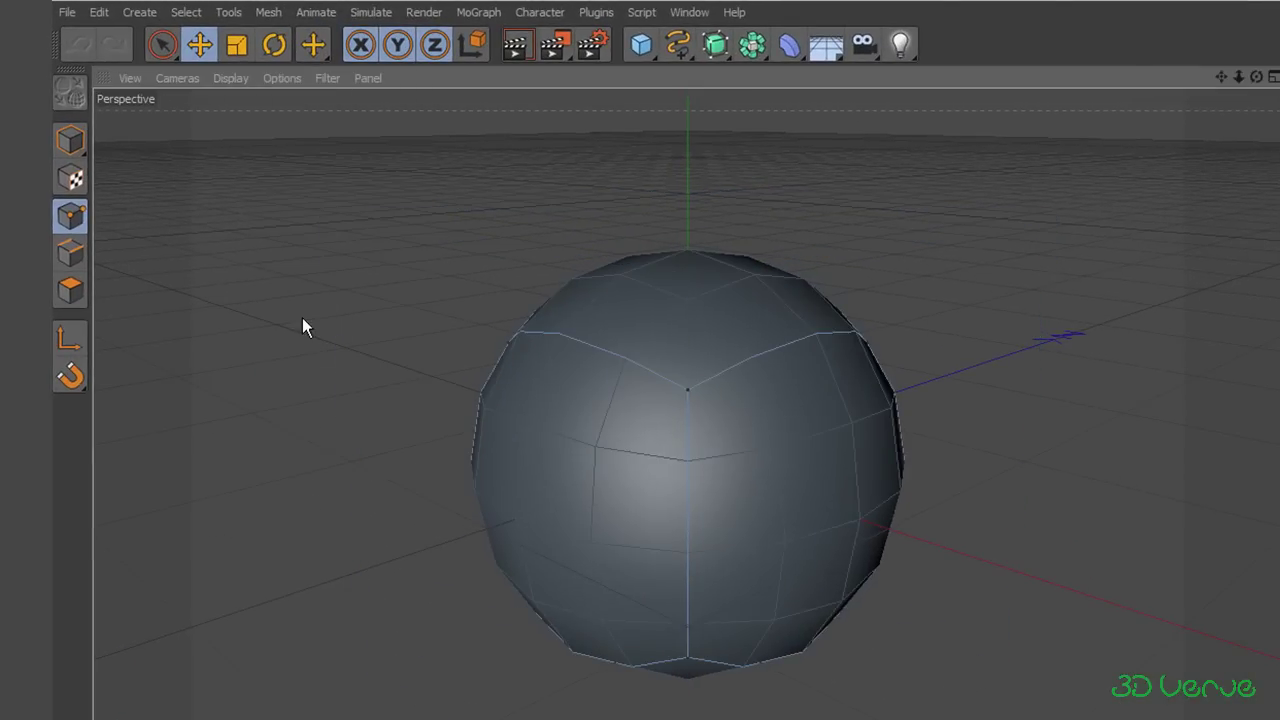
pyautogui.click(282, 78)
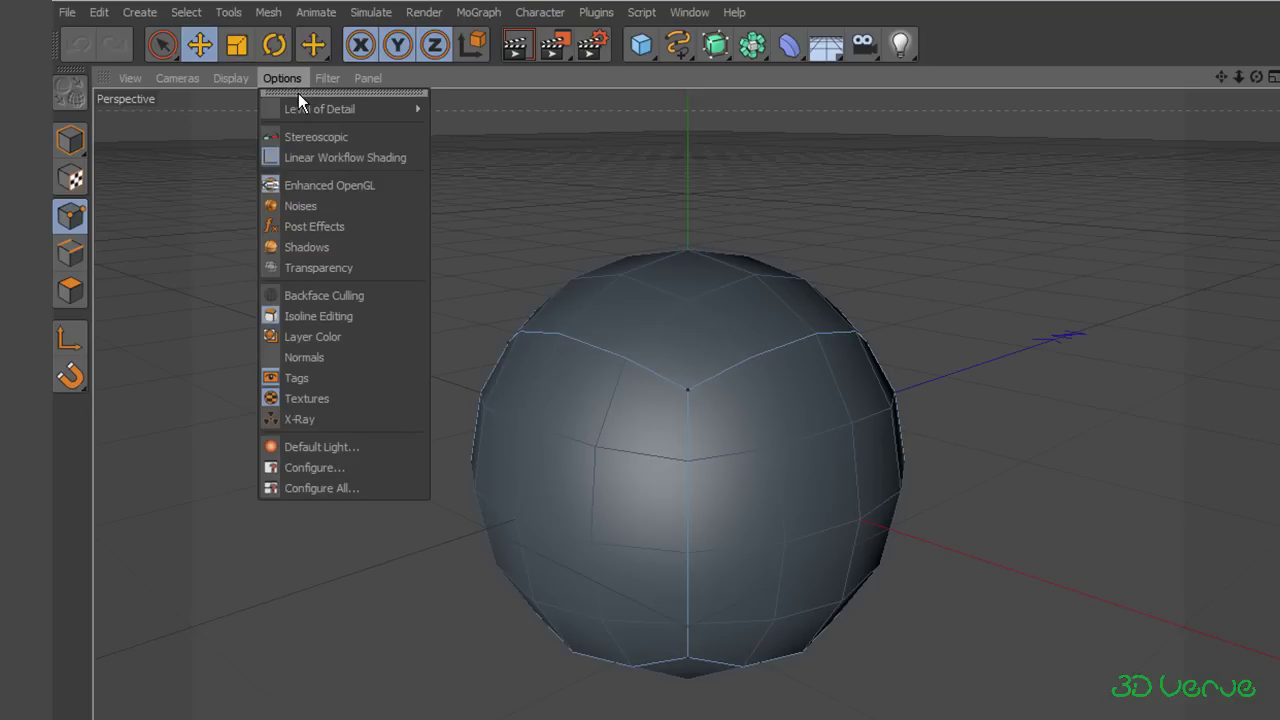
pyautogui.click(298, 93)
pyautogui.moveTo(302, 77); pyautogui.dragTo(375, 243)
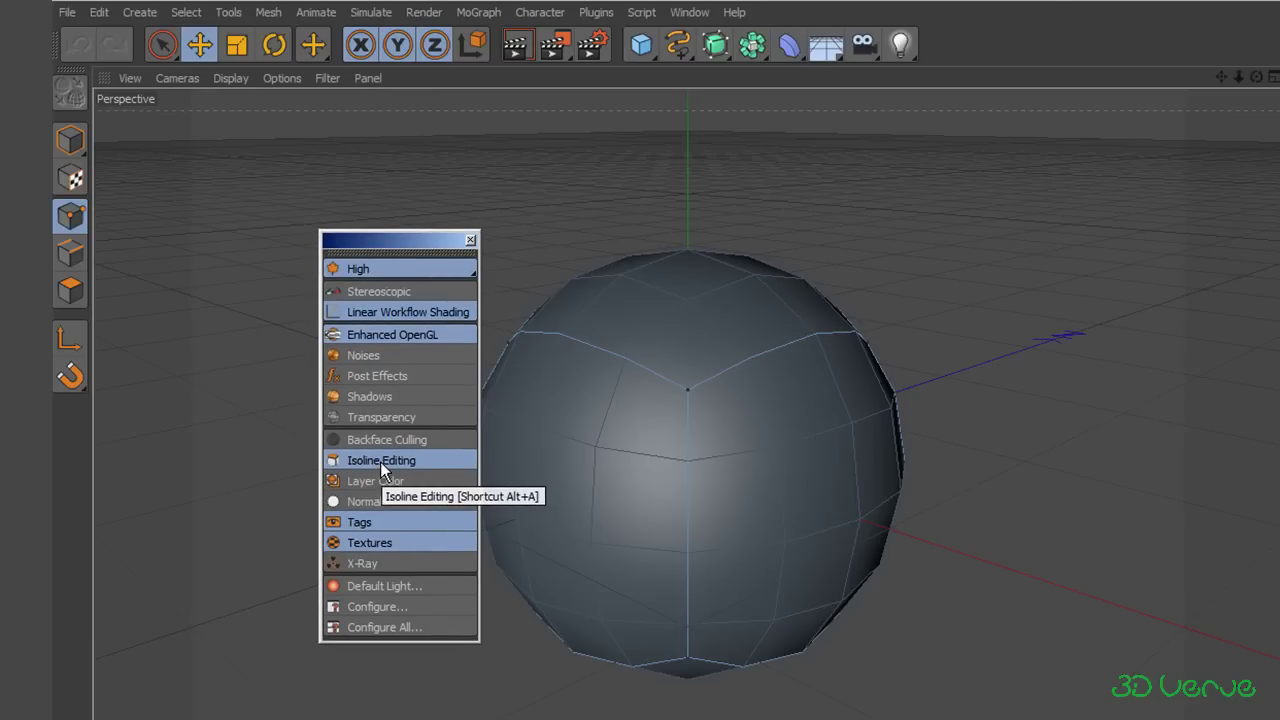
# Step: Switch Linear Workflow Shading off and back on, and turn on the display of Normals
pyautogui.click(395, 312)
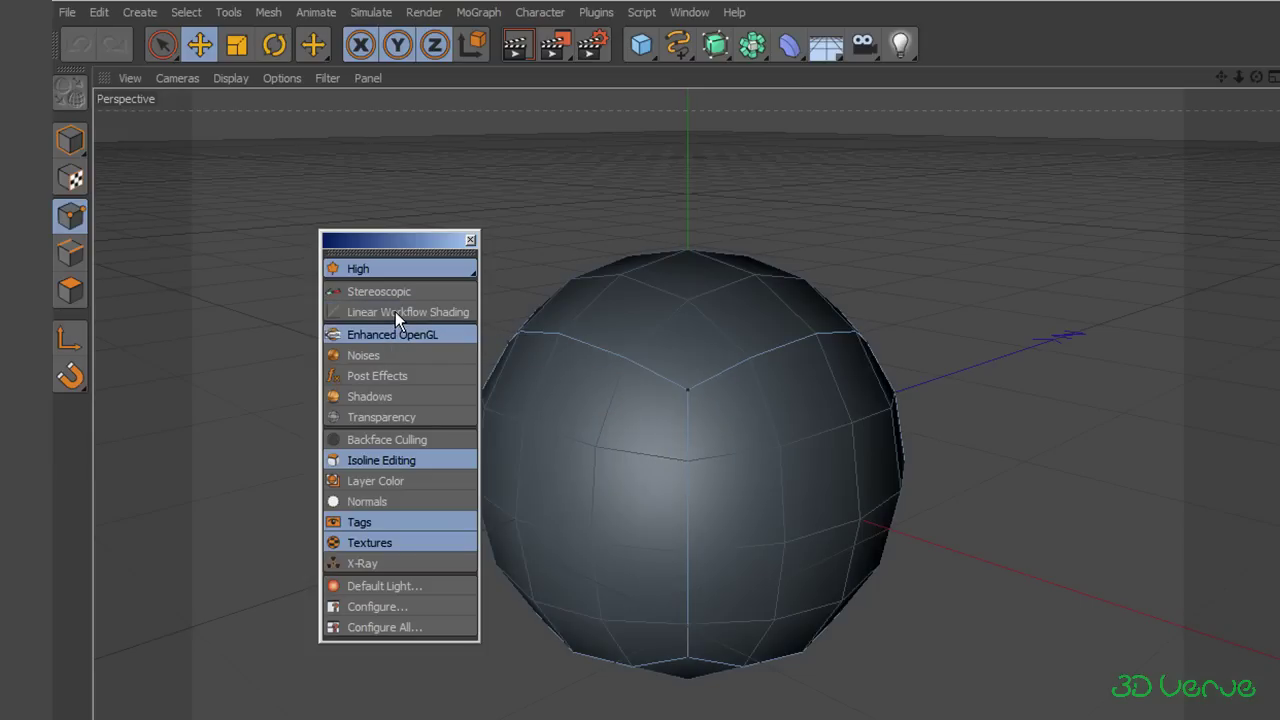
pyautogui.click(395, 311)
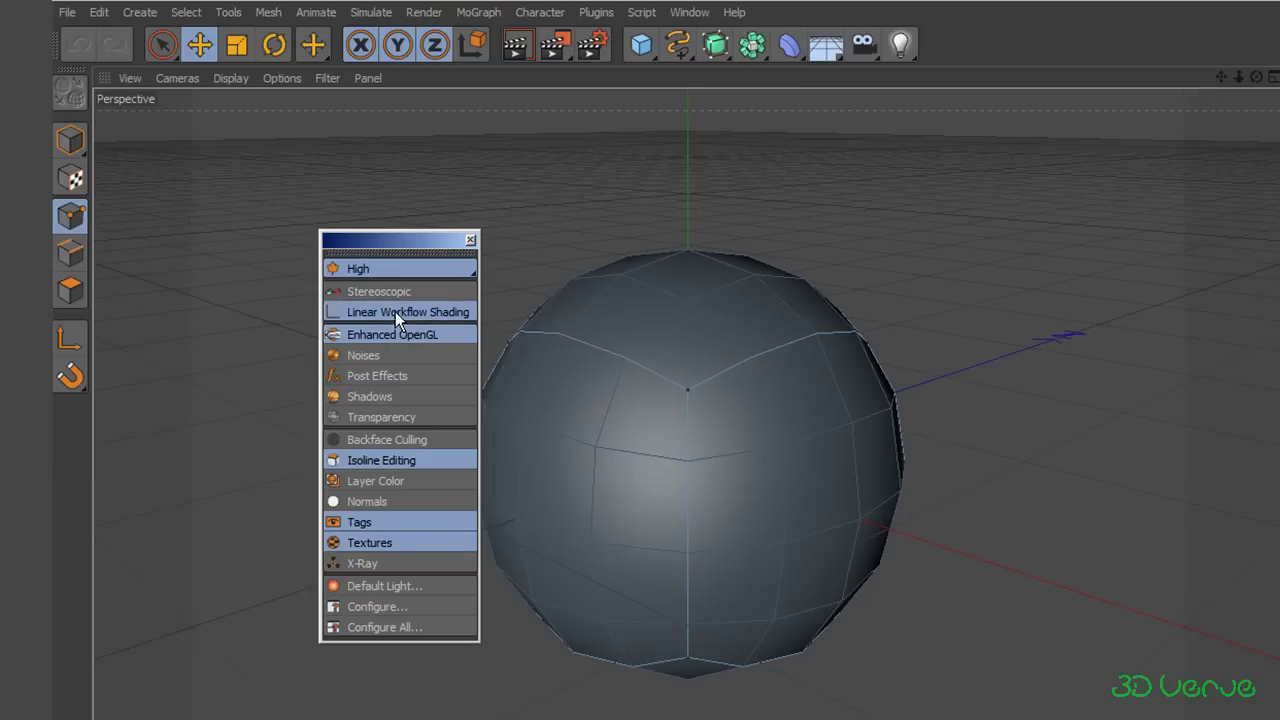
pyautogui.click(362, 505)
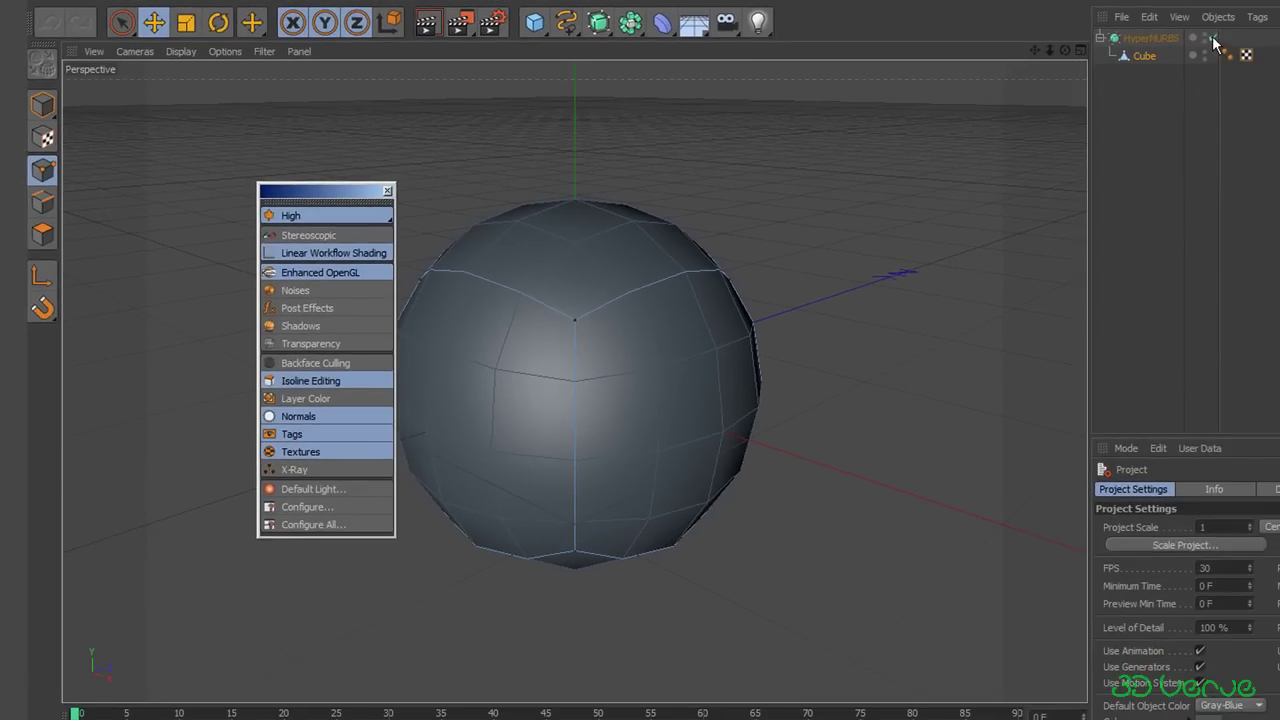
# Step: Disable the HyperNURBS object and select one side face of the cube in polygon mode
pyautogui.click(1213, 40)
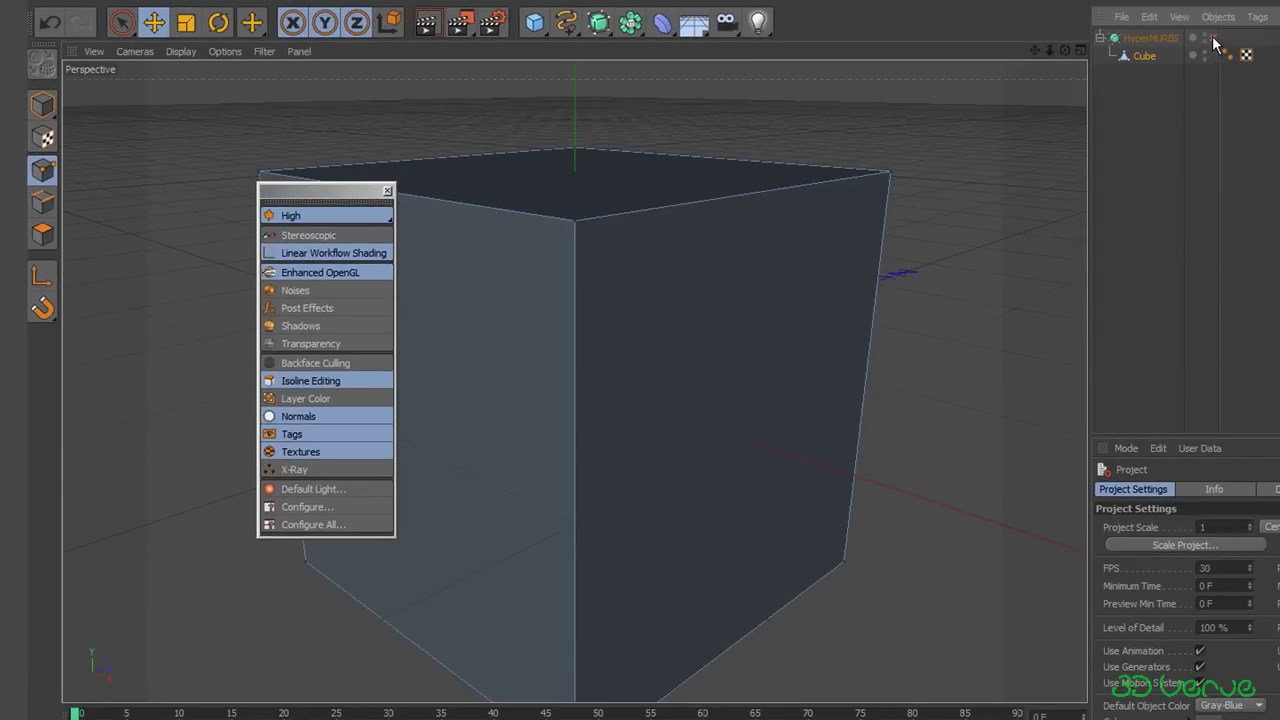
pyautogui.click(43, 233)
pyautogui.click(748, 458)
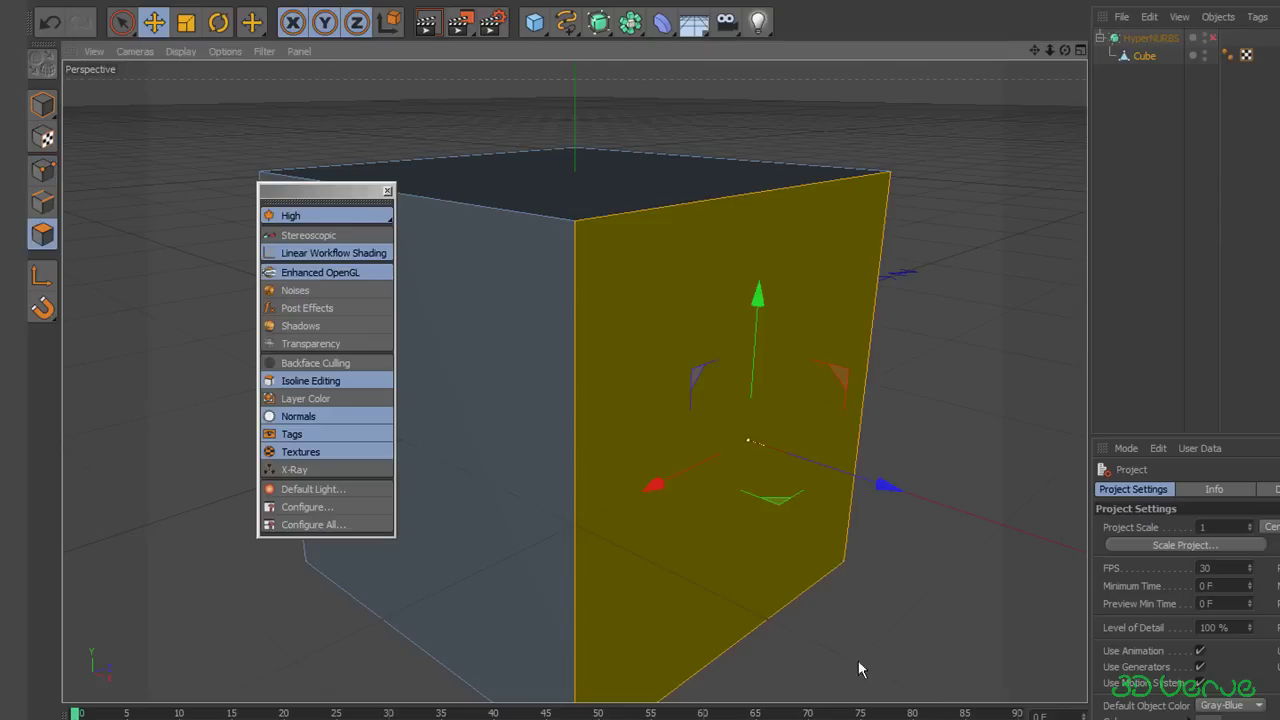
pyautogui.click(760, 485)
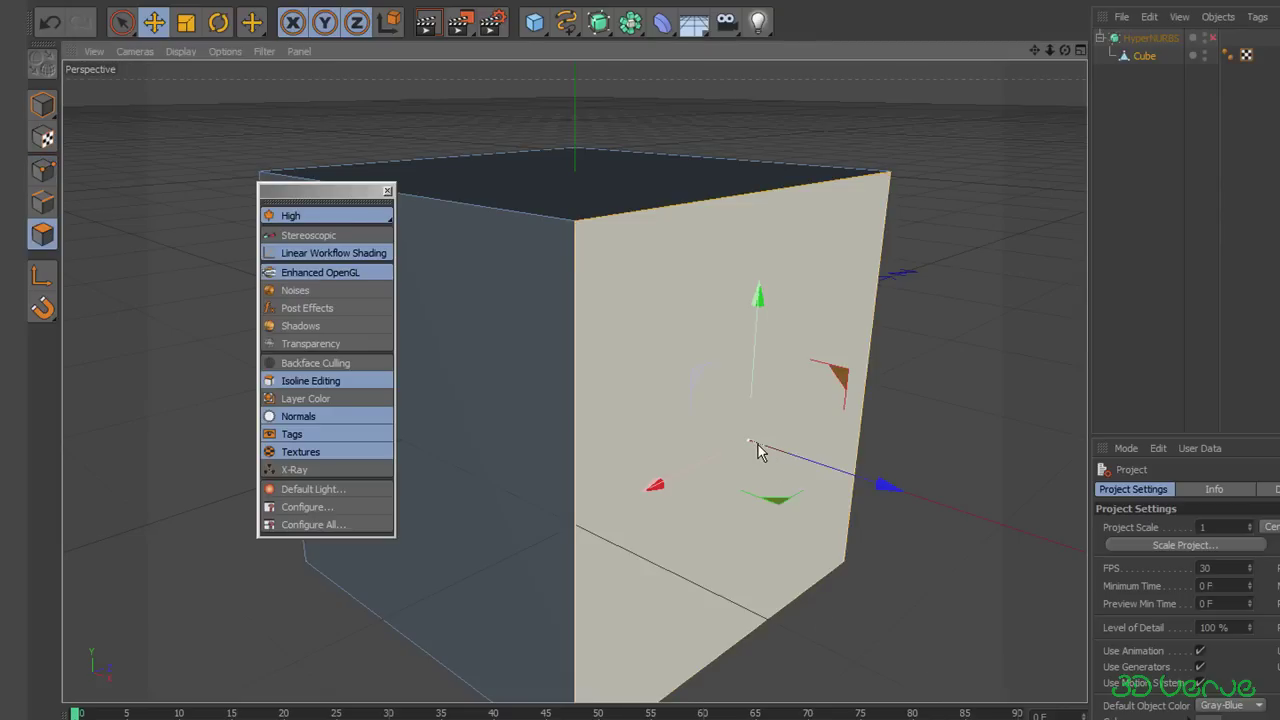
pyautogui.hotkey('ctrl', 'z')
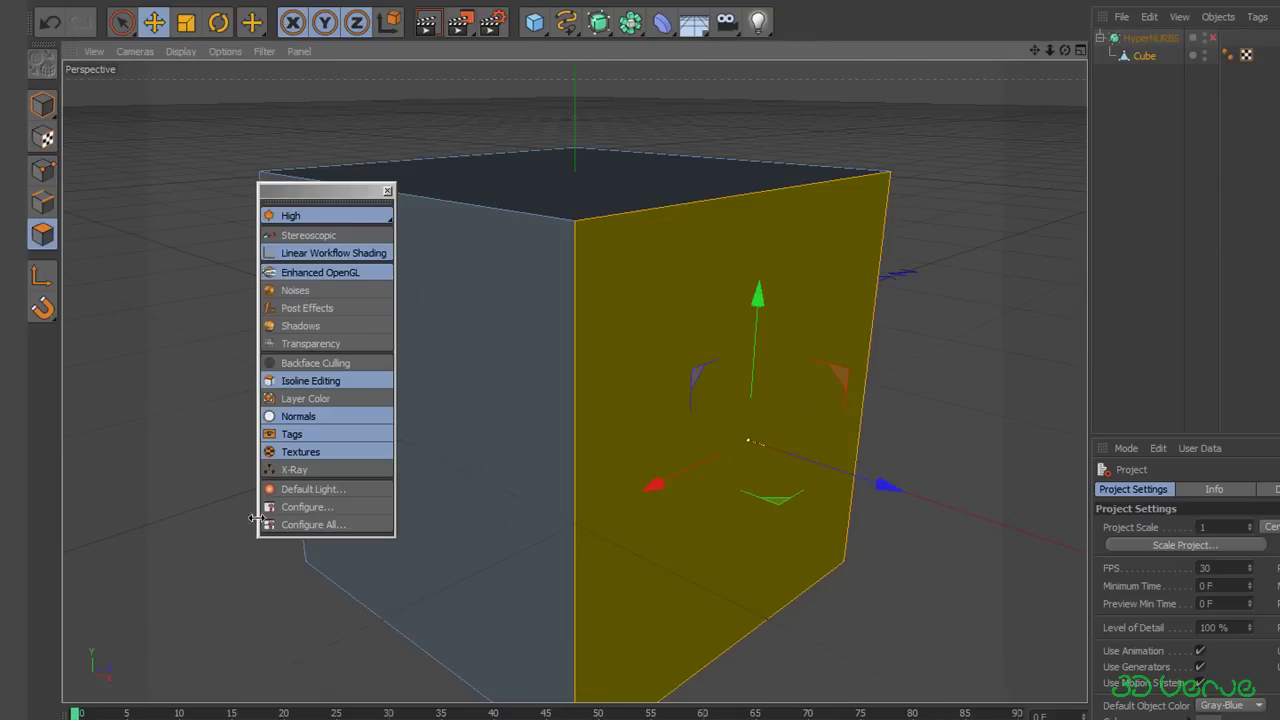
# Step: Toggle the Normals display several times to compare the selected face, leaving it switched off
pyautogui.click(300, 420)
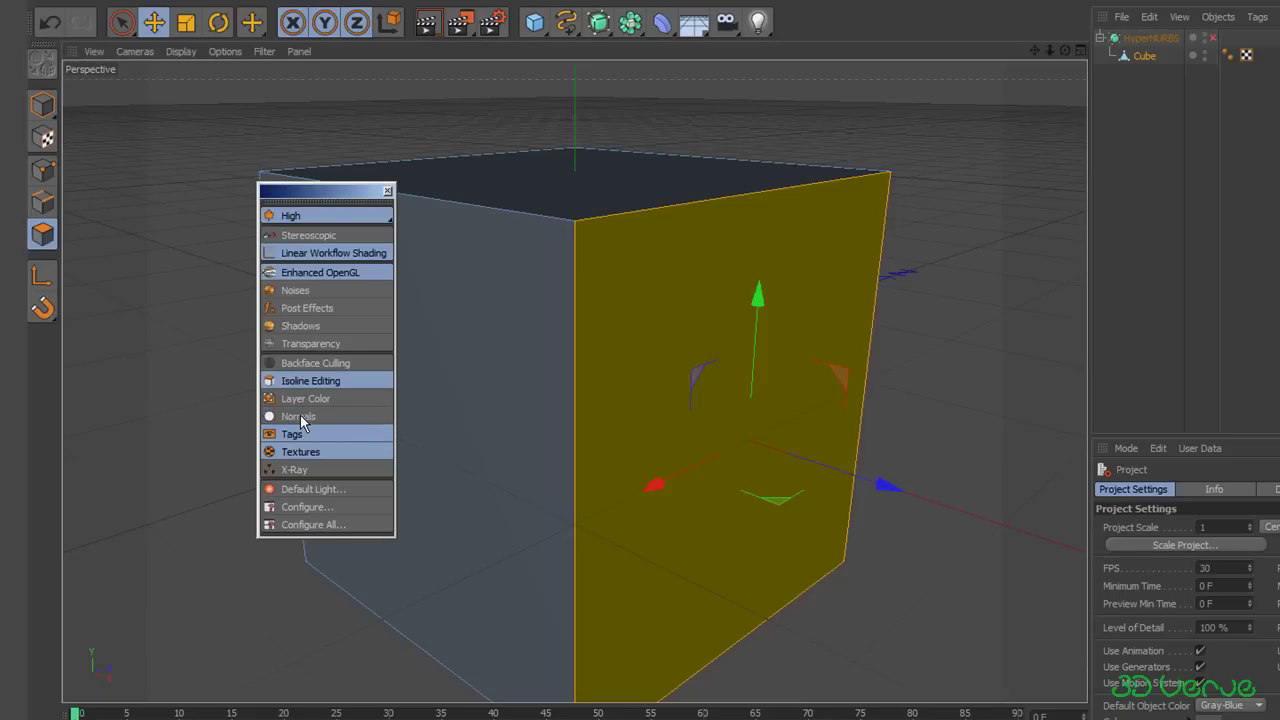
pyautogui.click(300, 420)
pyautogui.click(300, 420)
pyautogui.click(300, 420)
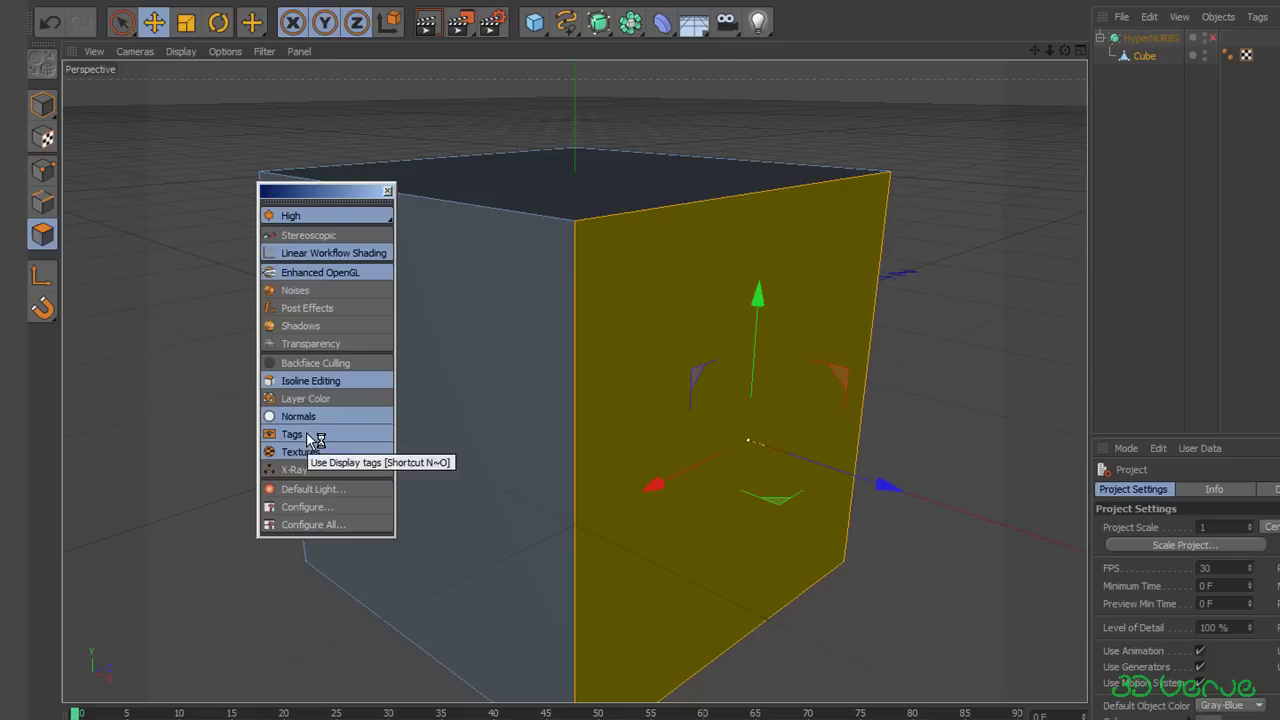
pyautogui.click(307, 420)
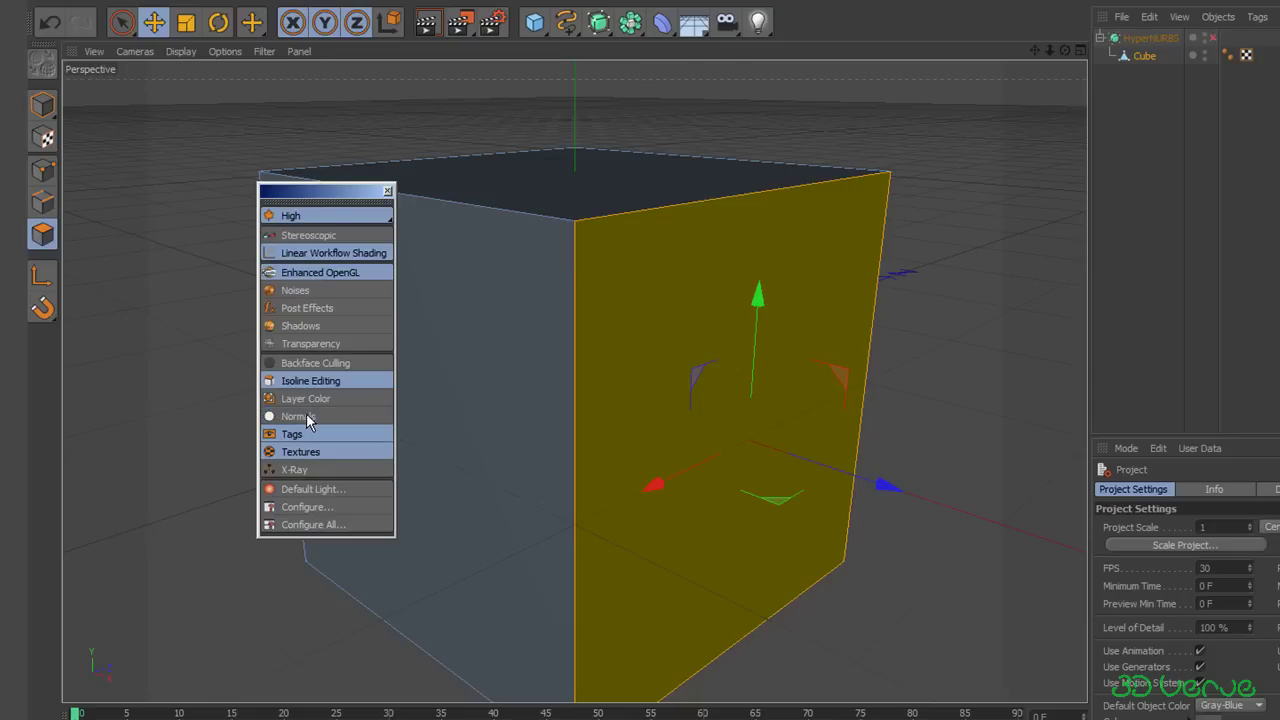
# Step: Move the floating options palette clear of the cube, re-enable the HyperNURBS object and switch to edge mode
pyautogui.moveTo(320, 196); pyautogui.dragTo(995, 373)
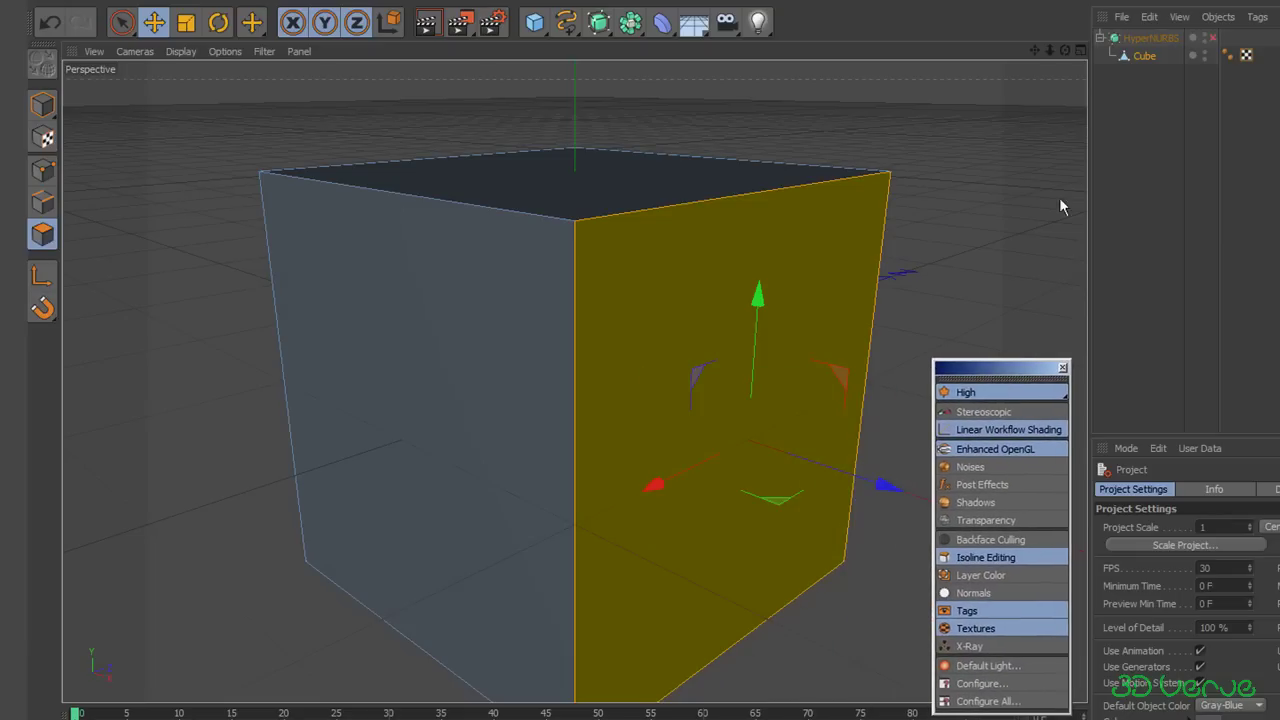
pyautogui.click(1213, 38)
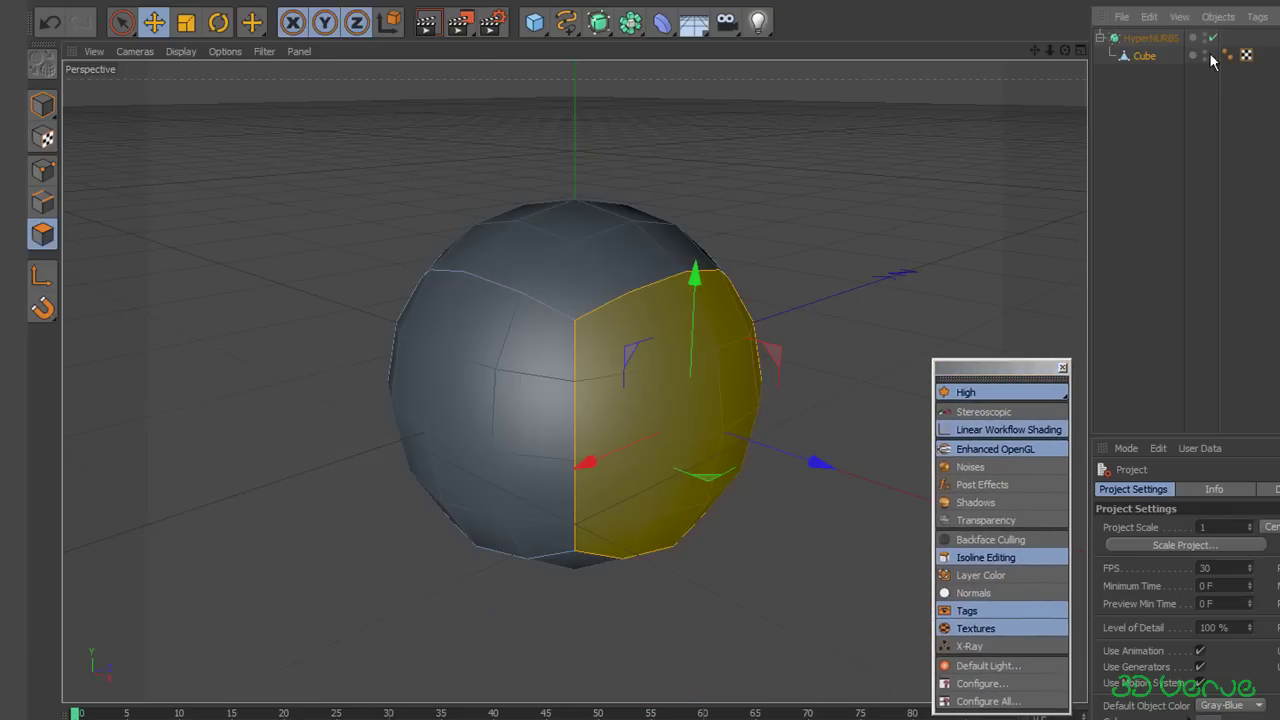
pyautogui.click(42, 202)
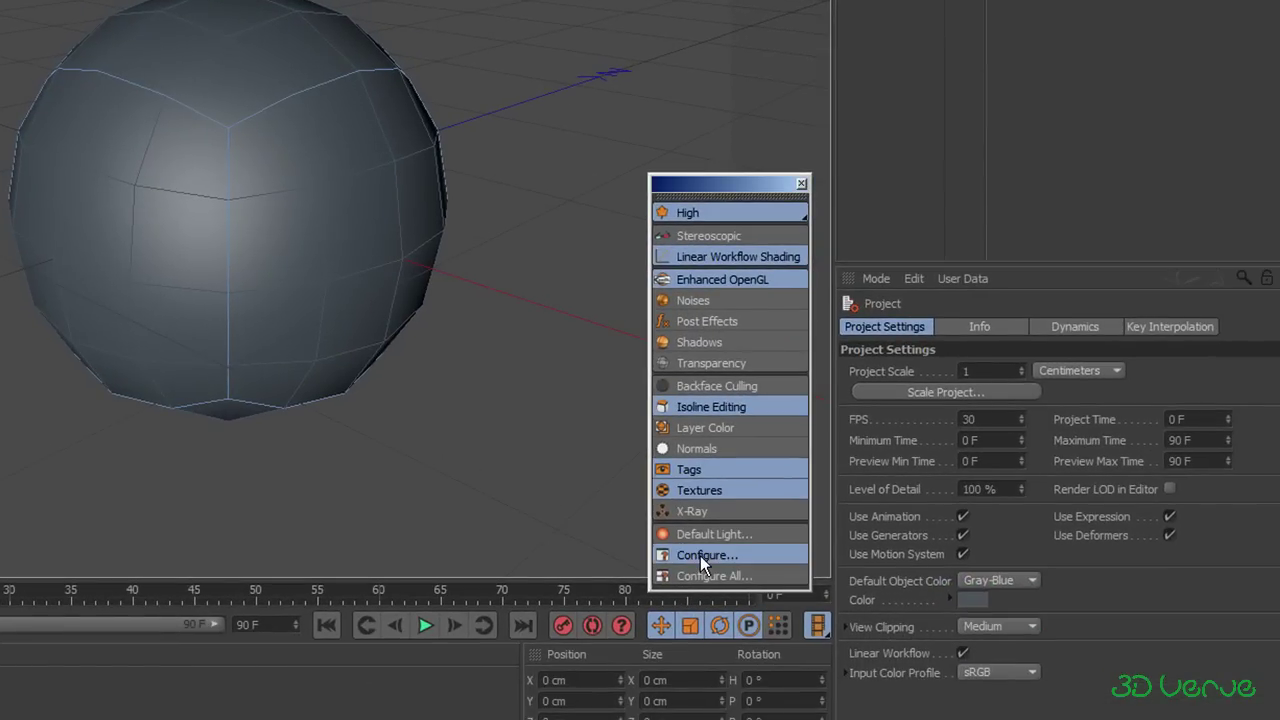
# Step: Open the perspective viewport's configuration settings and switch Isoline Editing off and back on
pyautogui.click(701, 556)
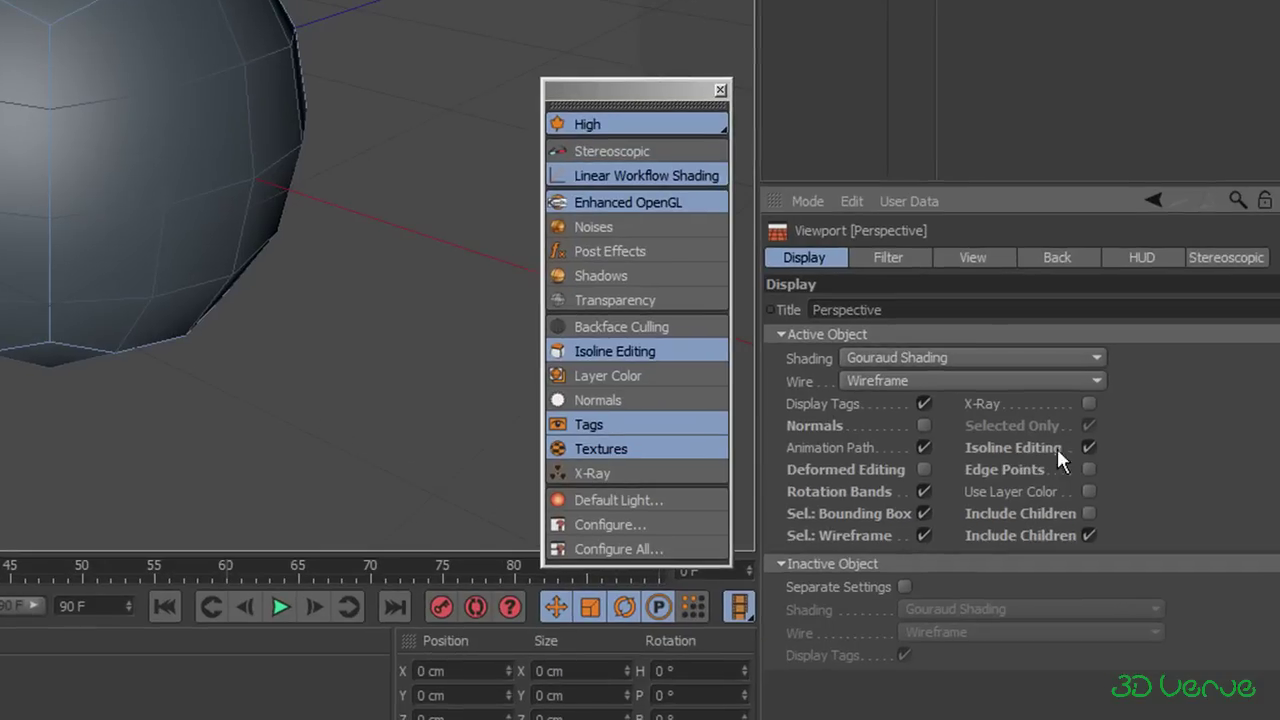
pyautogui.click(1089, 448)
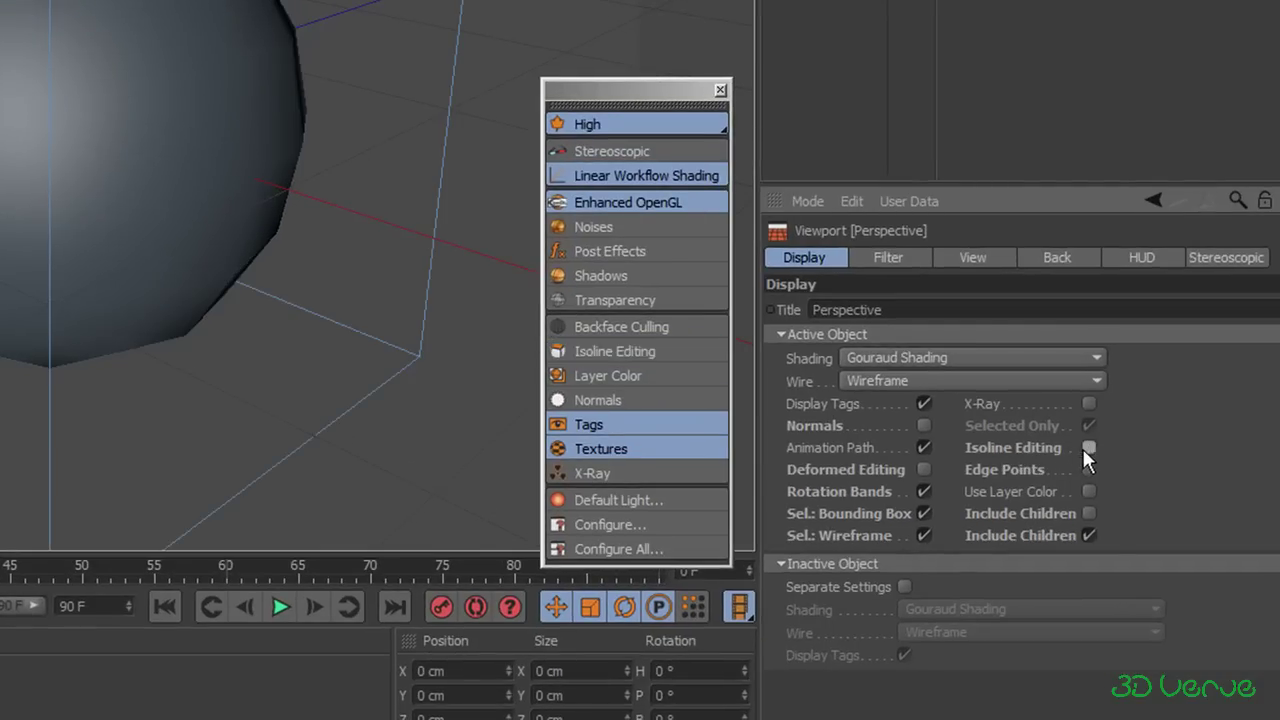
pyautogui.click(663, 349)
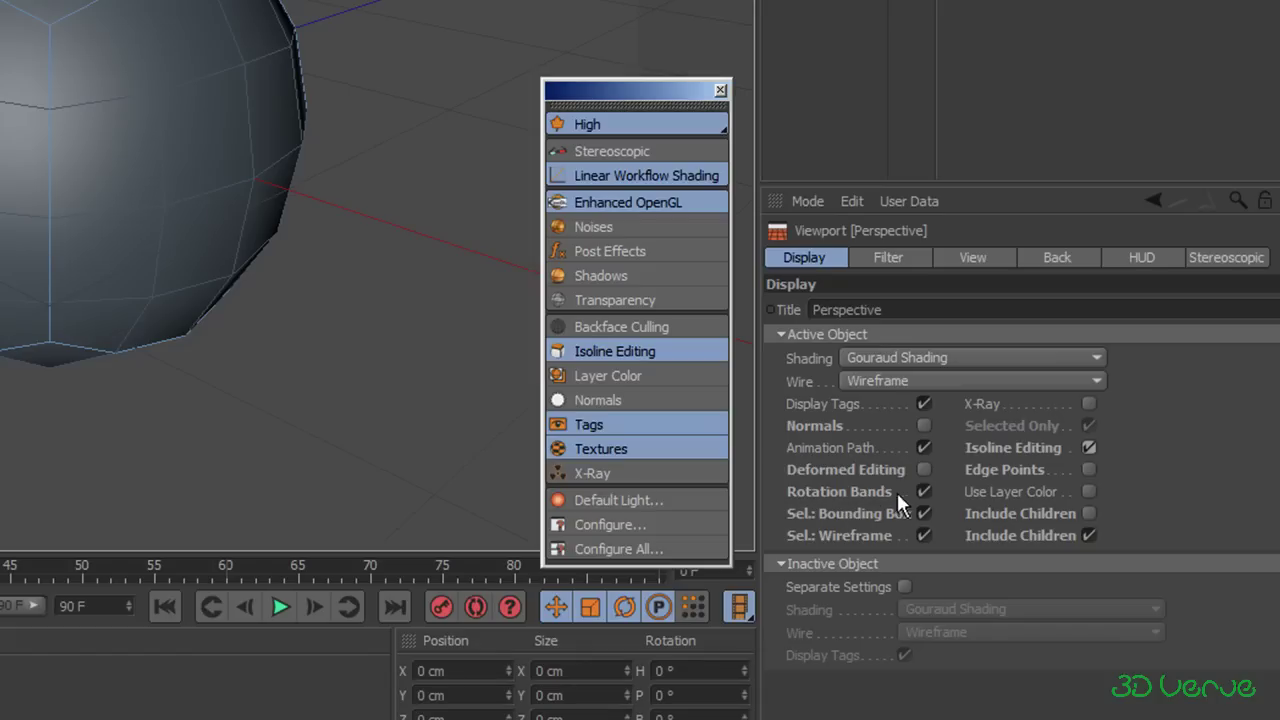
# Step: Turn off Rotation Bands for the perspective view and activate the Rotate tool on the cube in model mode
pyautogui.click(923, 490)
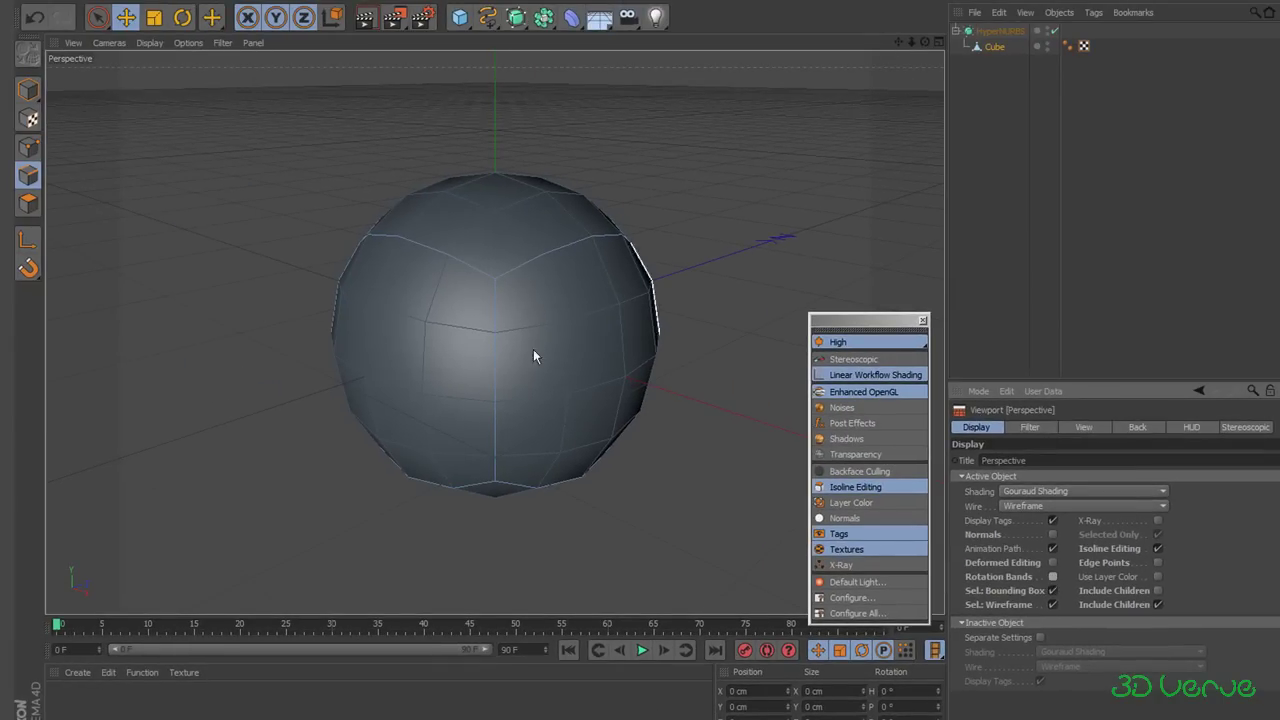
pyautogui.click(28, 91)
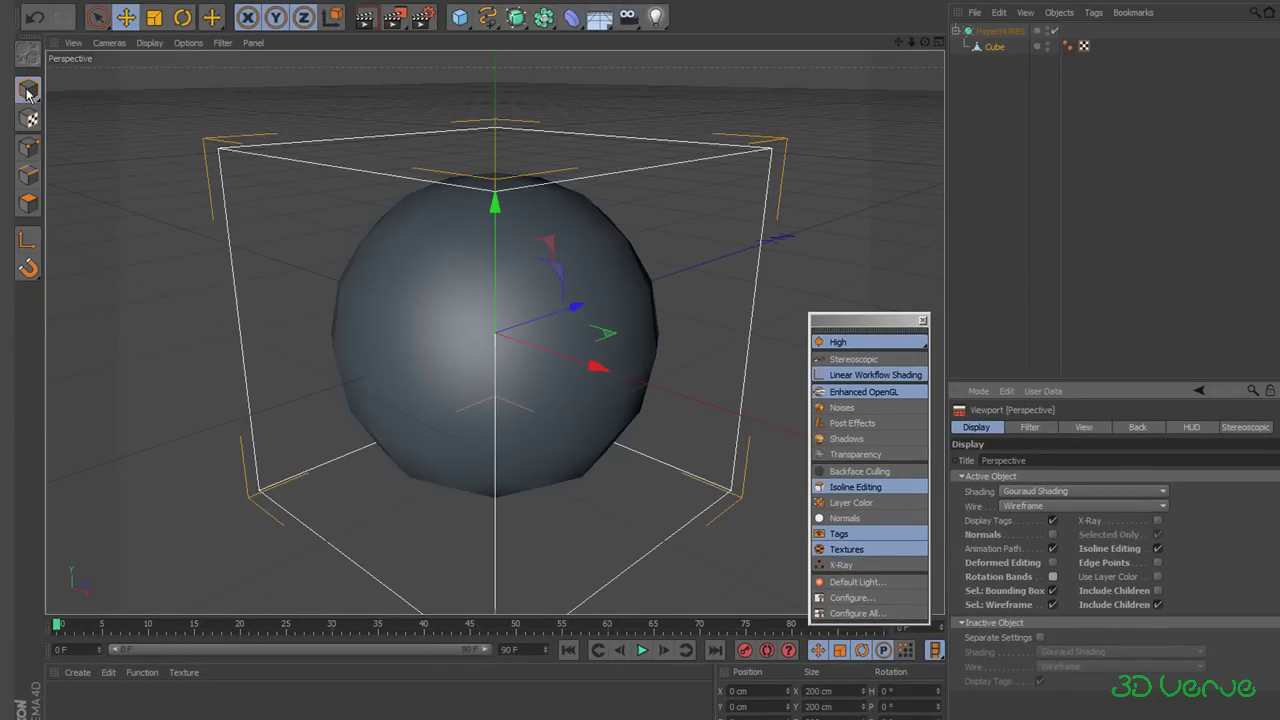
pyautogui.click(180, 18)
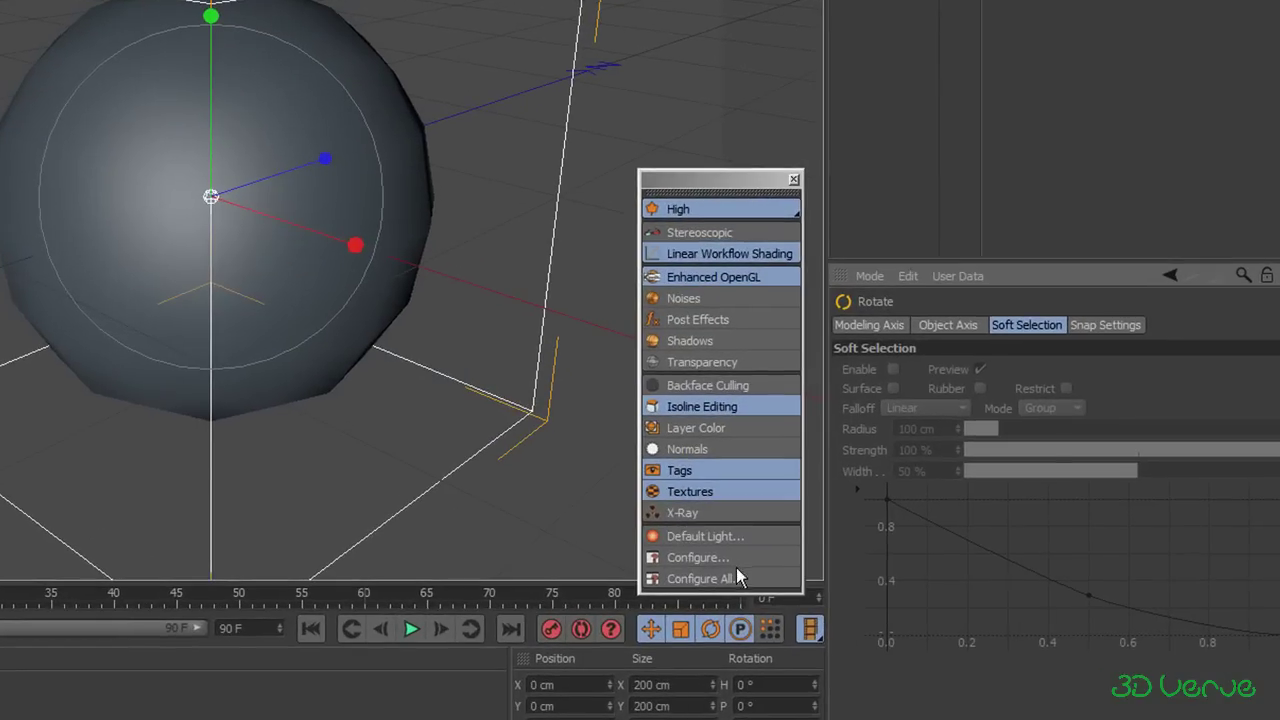
# Step: Reopen the perspective viewport's configuration settings and turn Rotation Bands back on
pyautogui.click(709, 555)
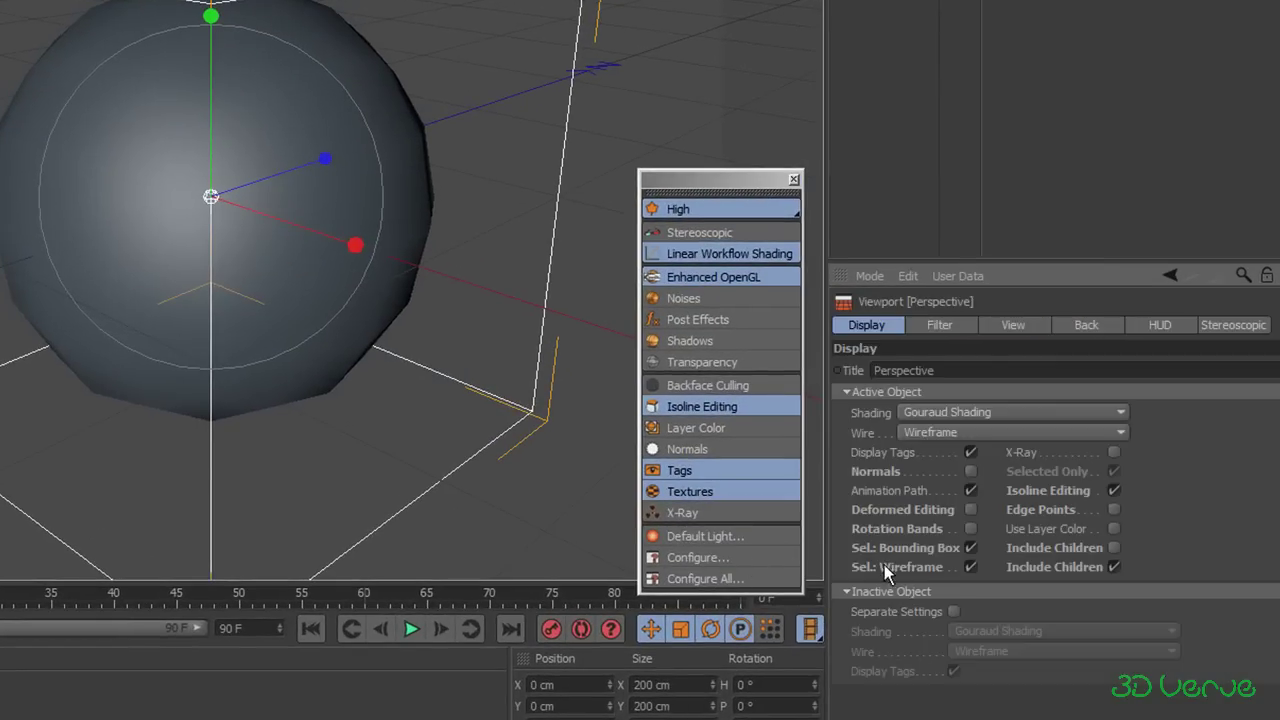
pyautogui.click(969, 528)
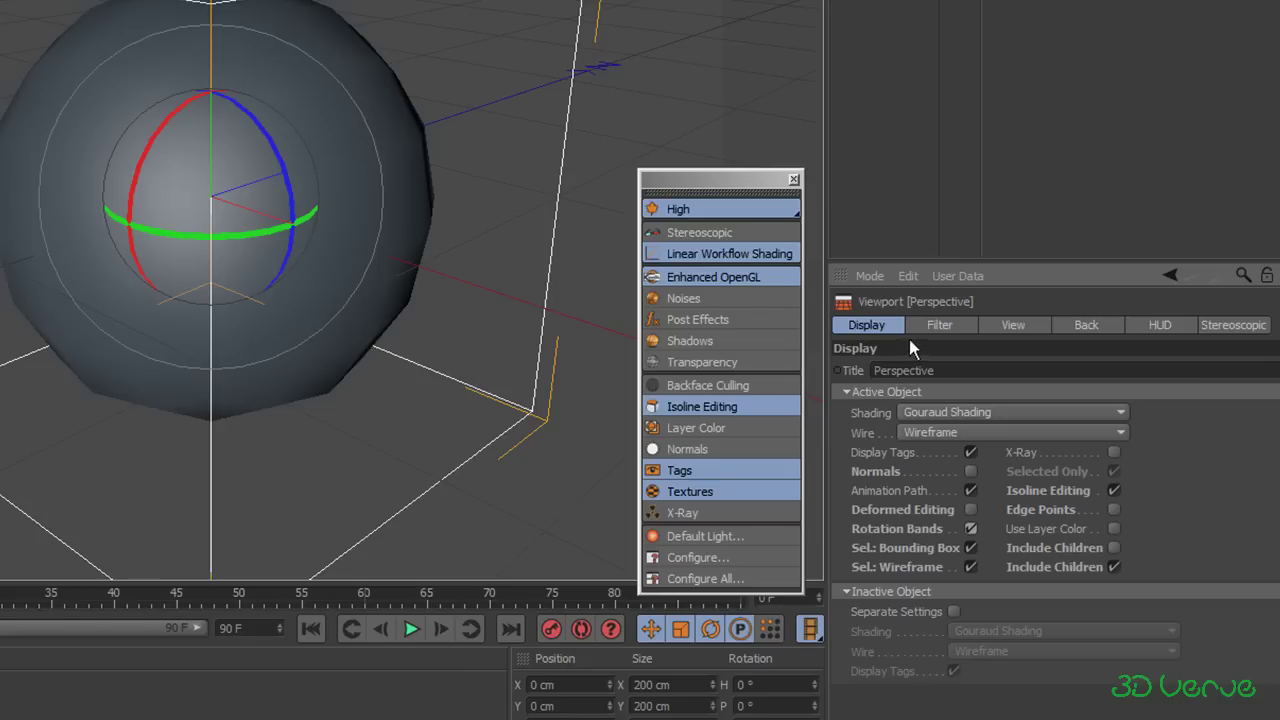
# Step: Show the perspective viewport's Filter settings, compare them with the viewport's own filter list, and switch the Grid off and back on
pyautogui.click(943, 323)
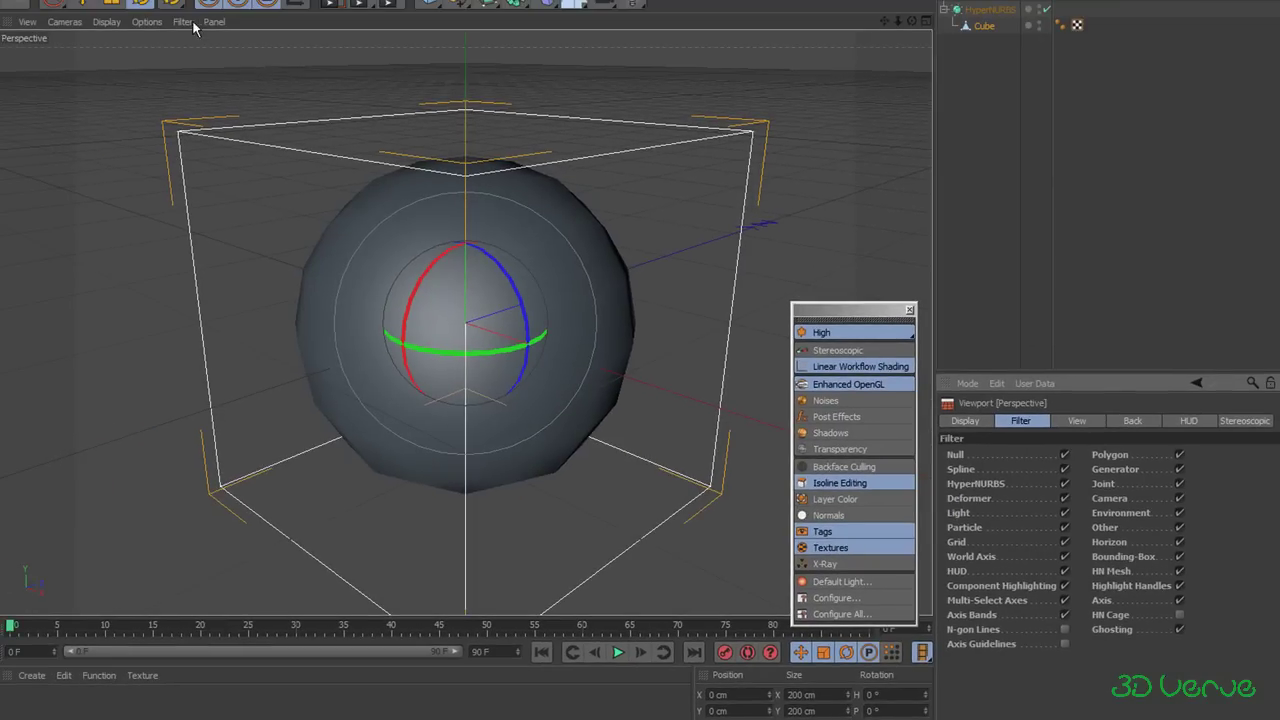
pyautogui.click(182, 22)
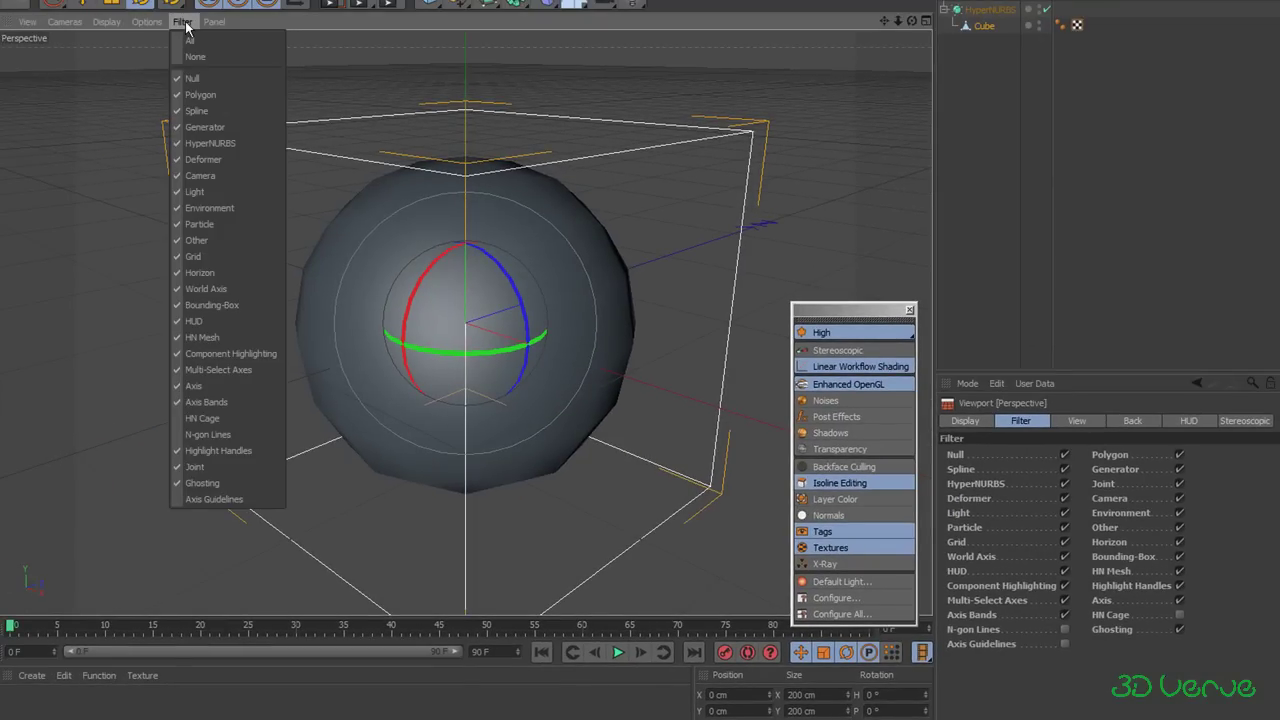
pyautogui.click(185, 22)
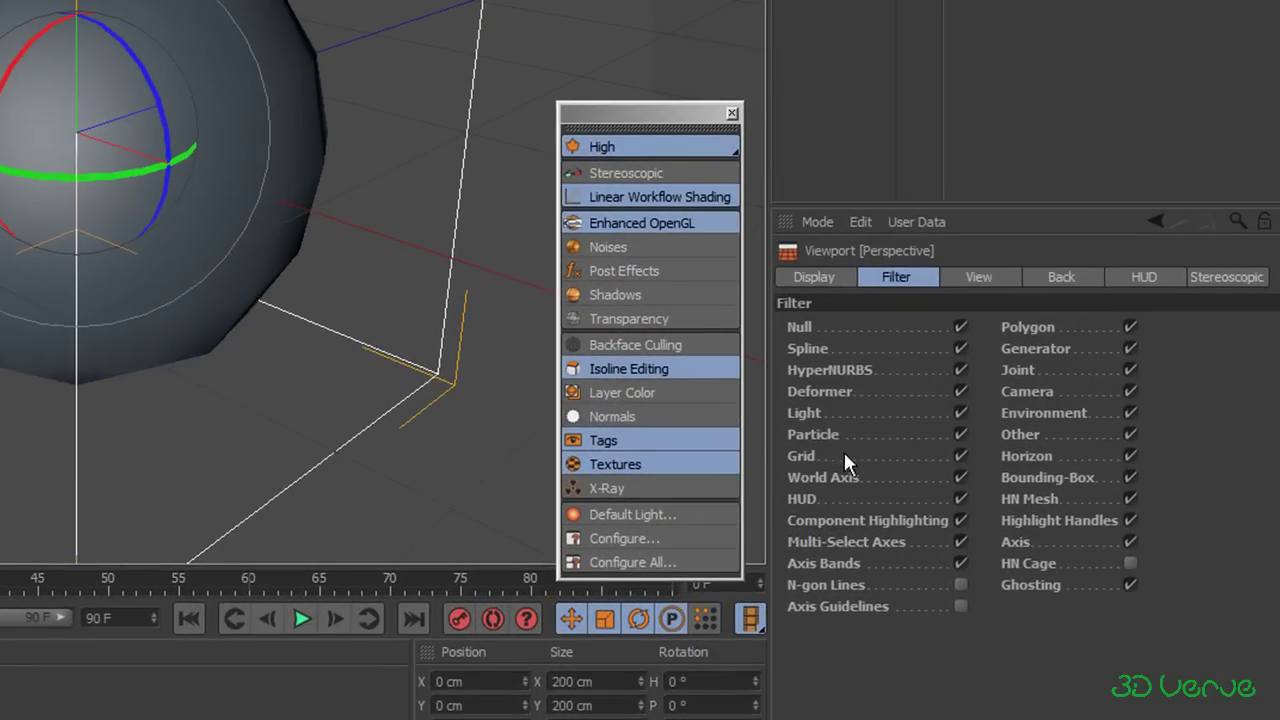
pyautogui.click(960, 455)
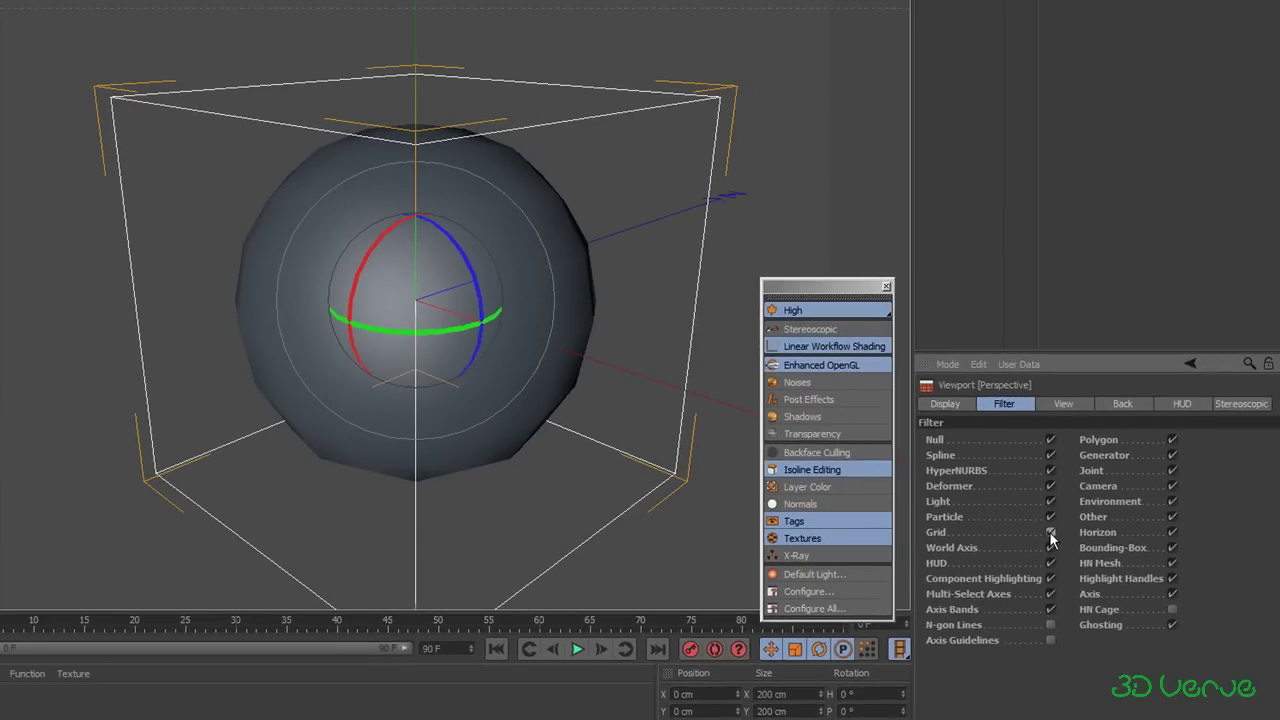
pyautogui.click(1050, 533)
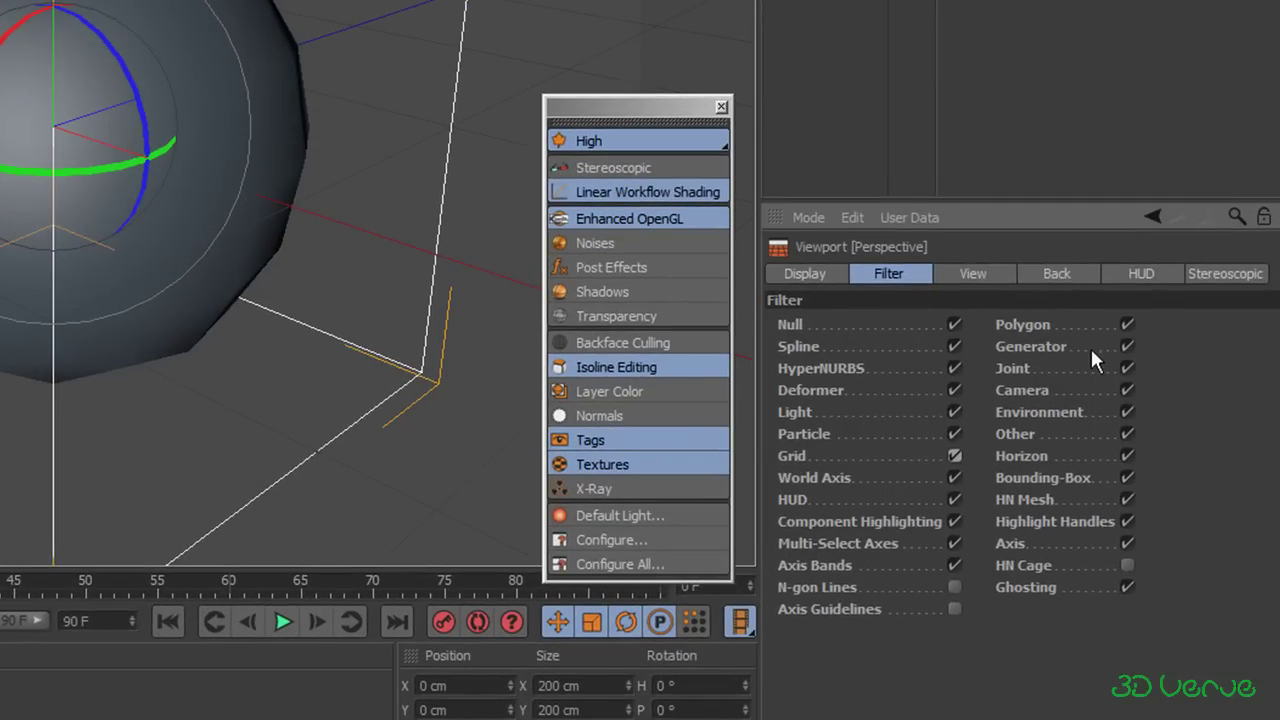
# Step: Turn off the Generator filter for the perspective view and add a Cylinder primitive to the scene
pyautogui.click(1126, 343)
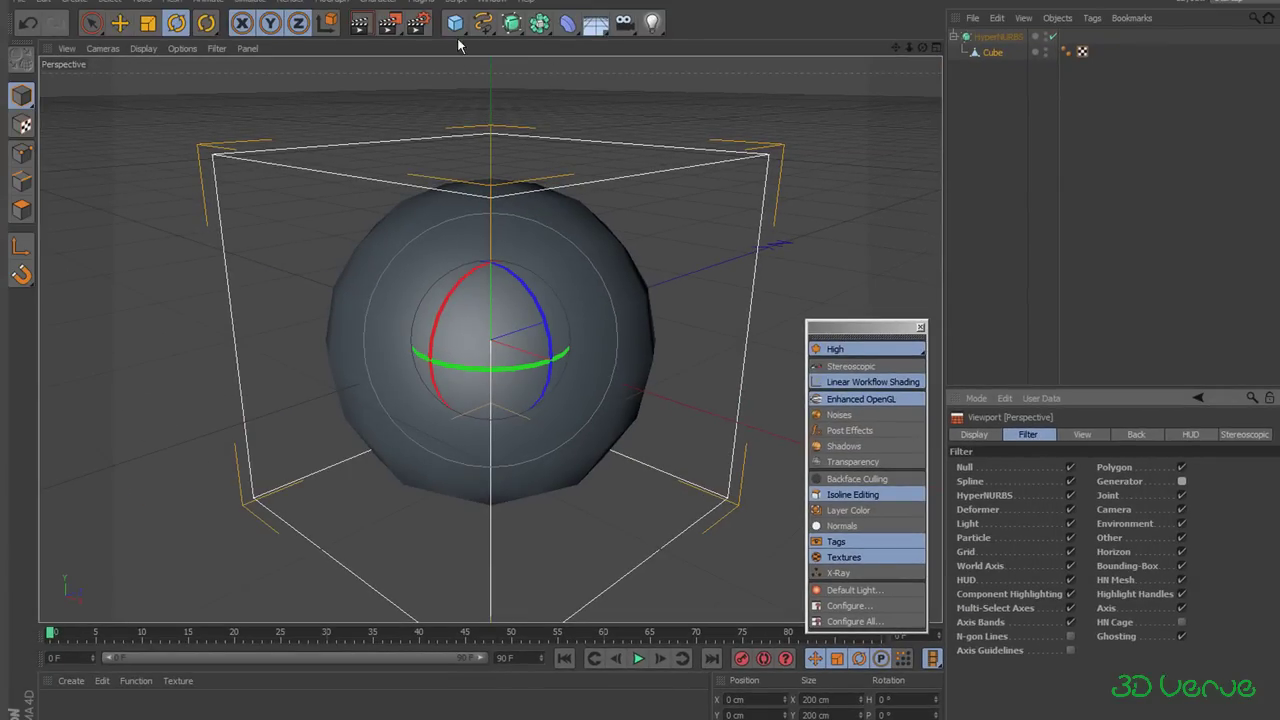
pyautogui.moveTo(457, 28); pyautogui.dragTo(730, 54)
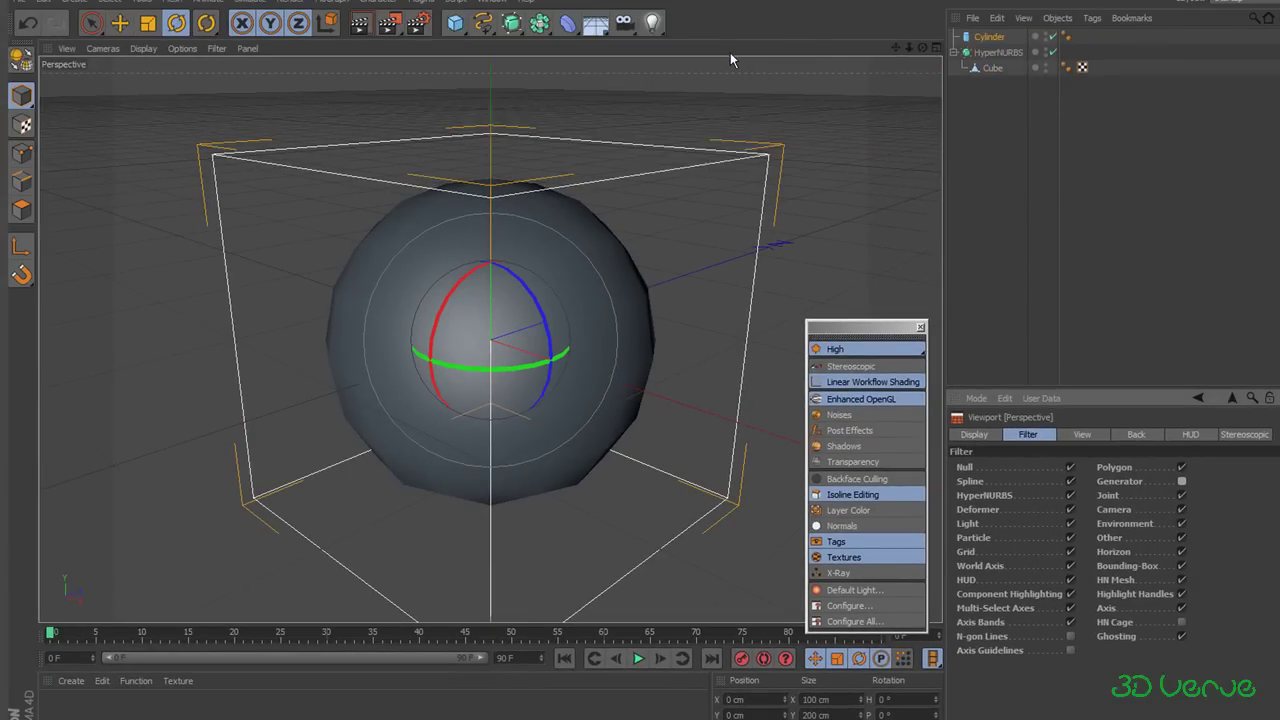
# Step: Move the cylinder away from the sphere with the Move tool, deselect it and select it again
pyautogui.click(118, 25)
pyautogui.moveTo(534, 317); pyautogui.dragTo(765, 246)
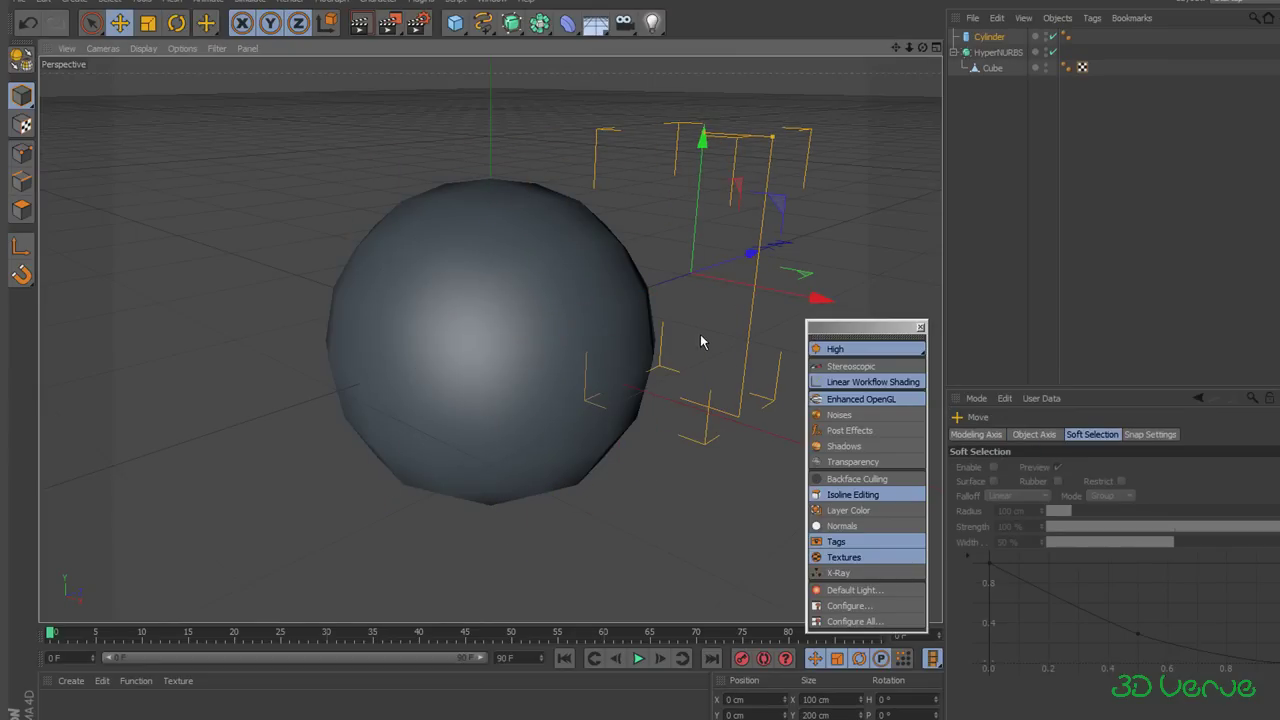
pyautogui.click(1004, 116)
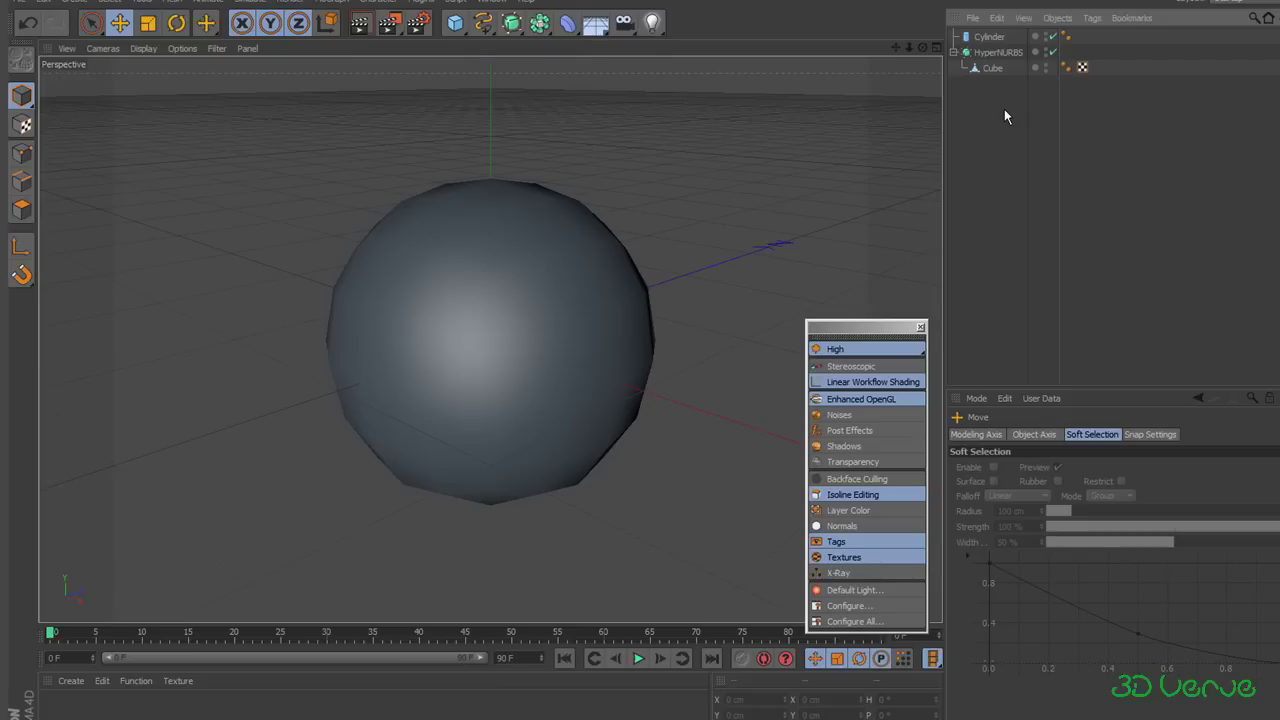
pyautogui.click(989, 37)
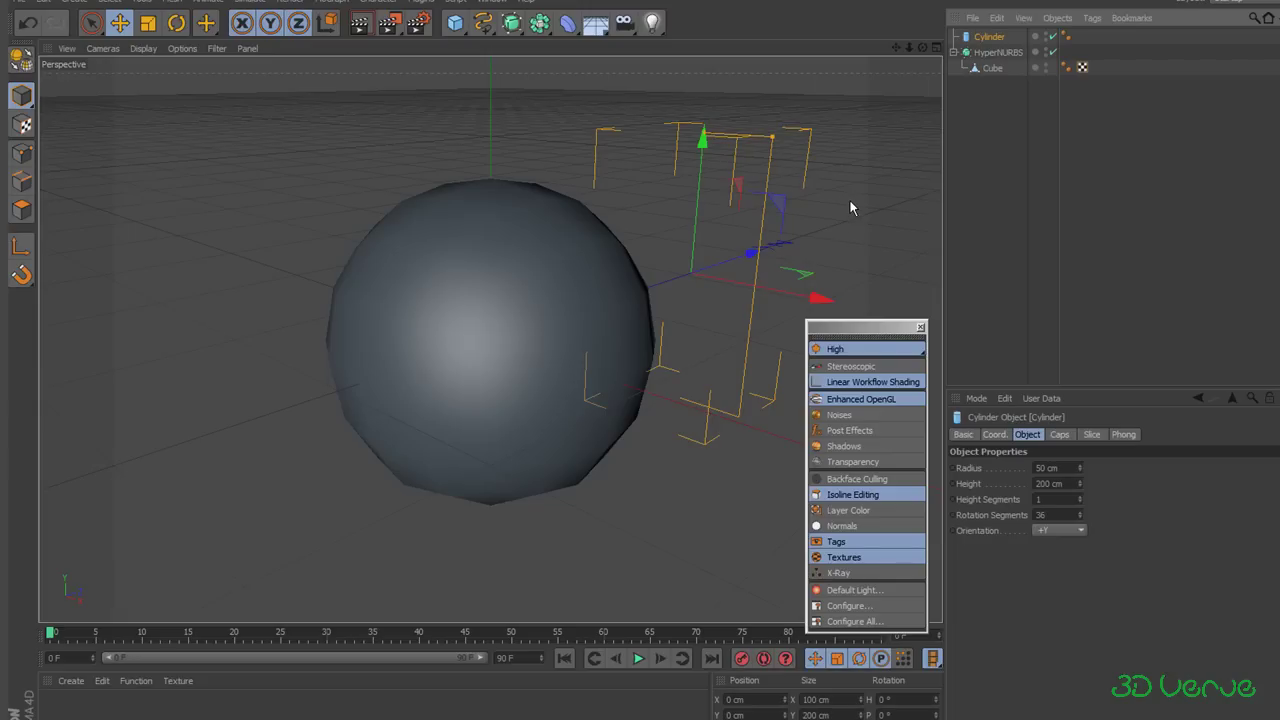
# Step: Turn the Generator filter back on for the perspective view and delete the cylinder from the scene
pyautogui.click(852, 607)
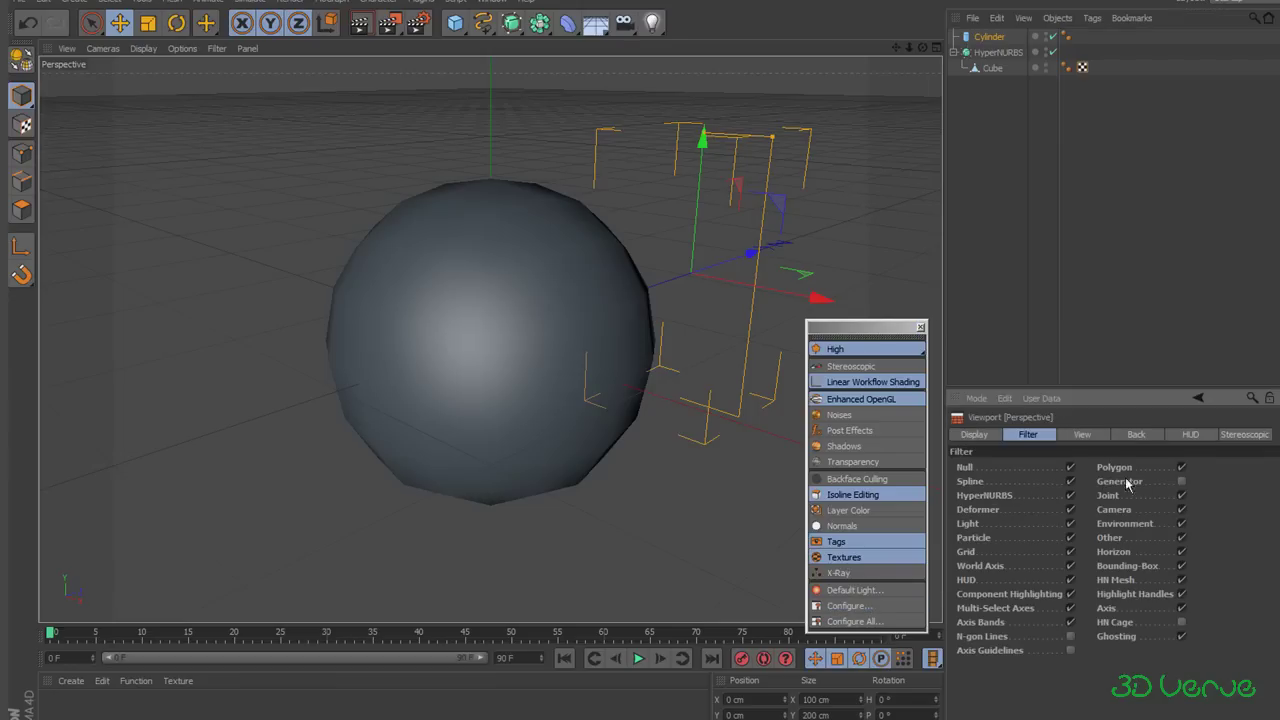
pyautogui.click(1182, 482)
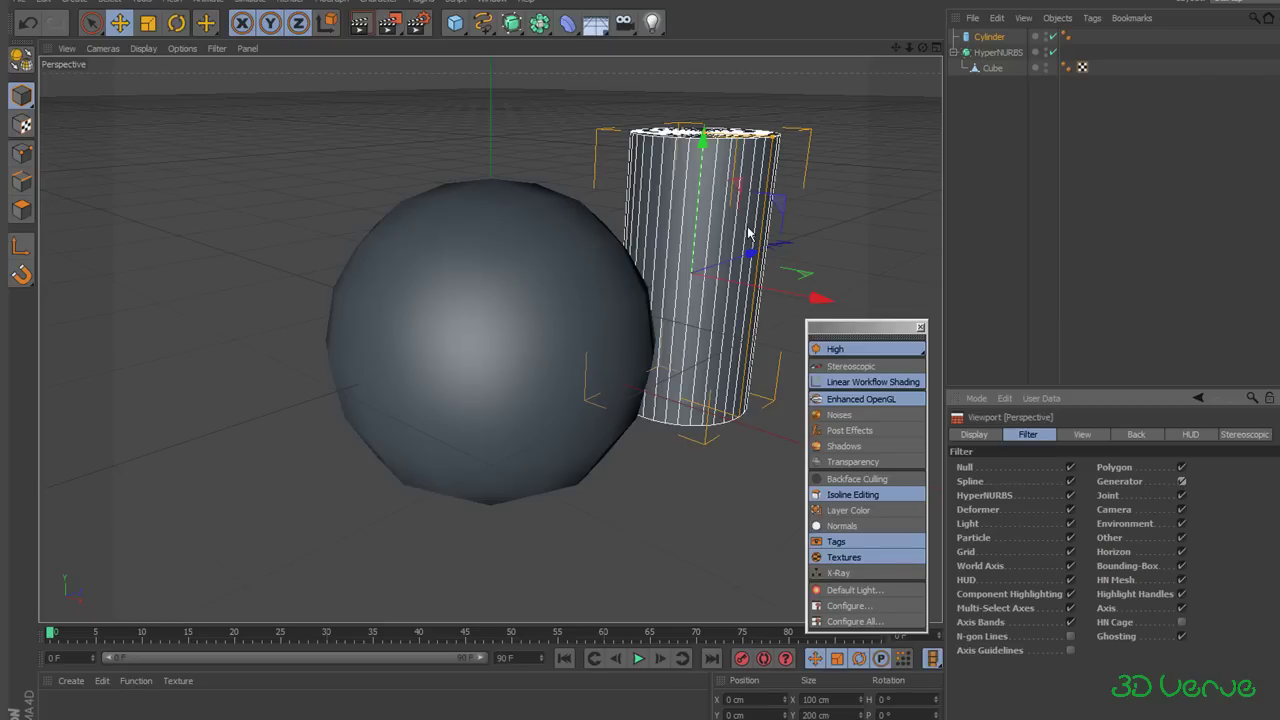
pyautogui.click(989, 38)
pyautogui.press('Delete')
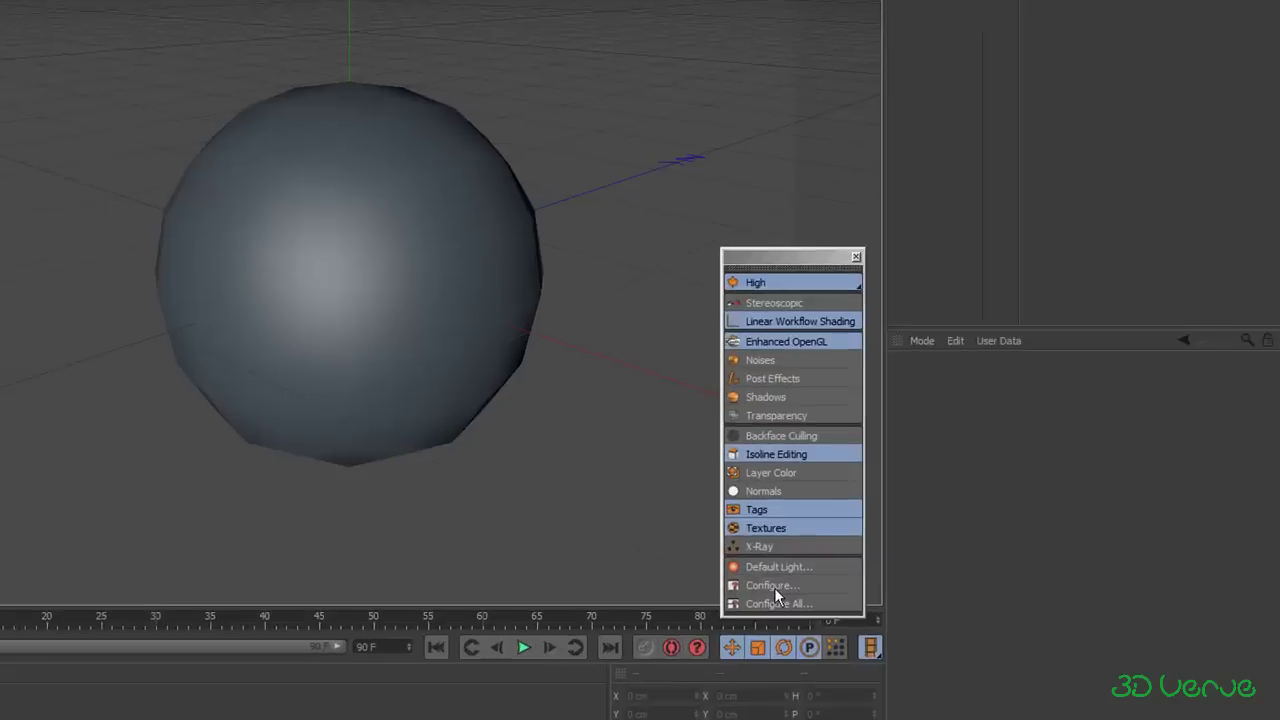
# Step: Review the perspective viewport's Filter, View and Back configuration settings
pyautogui.click(851, 607)
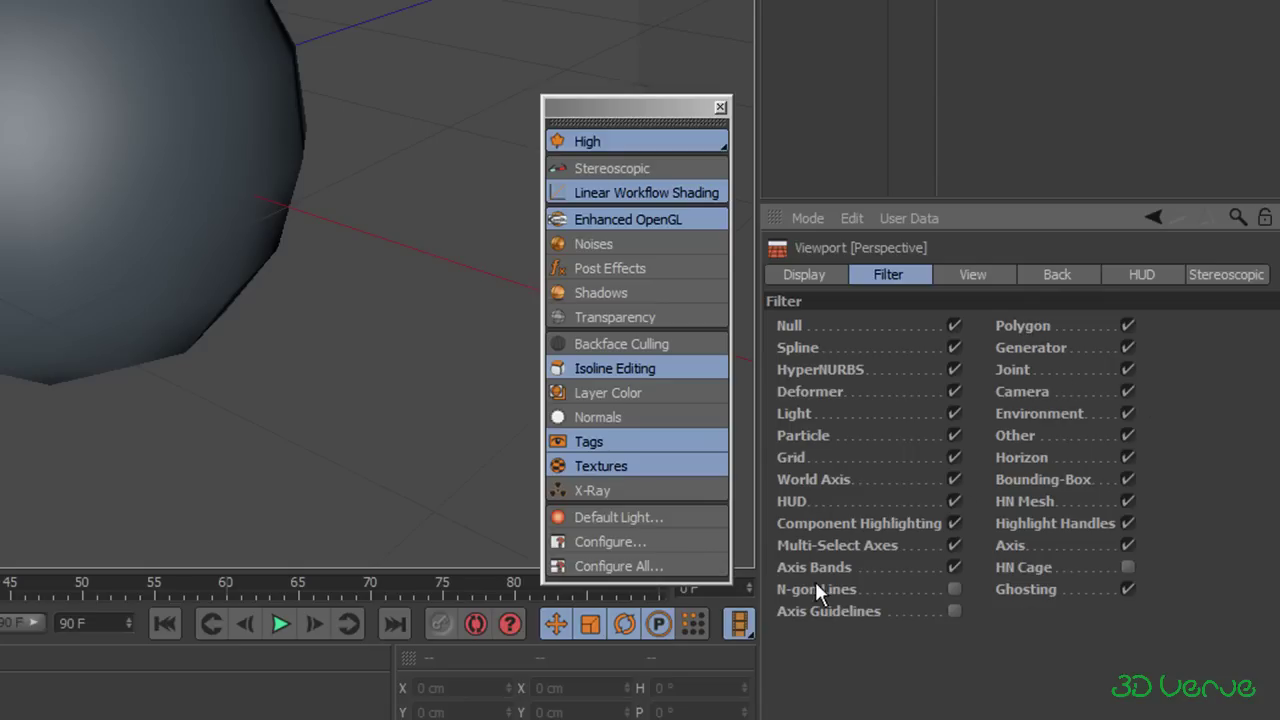
pyautogui.click(984, 276)
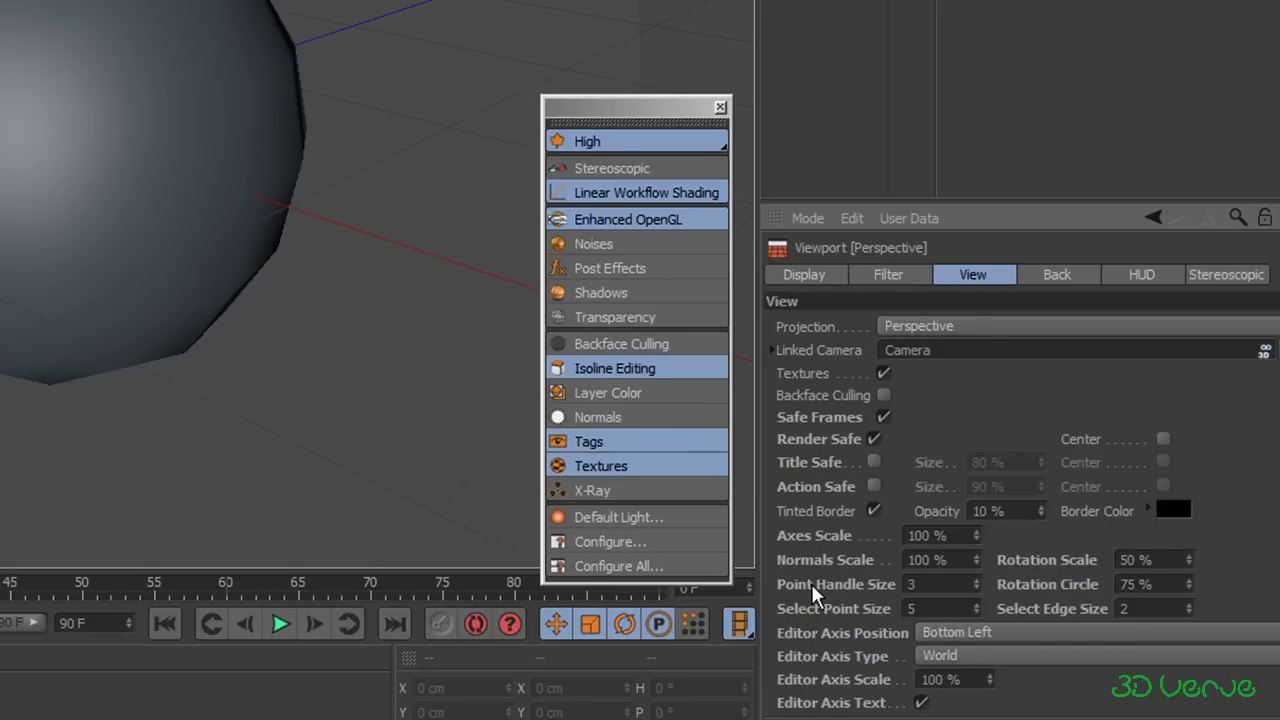
pyautogui.click(1062, 274)
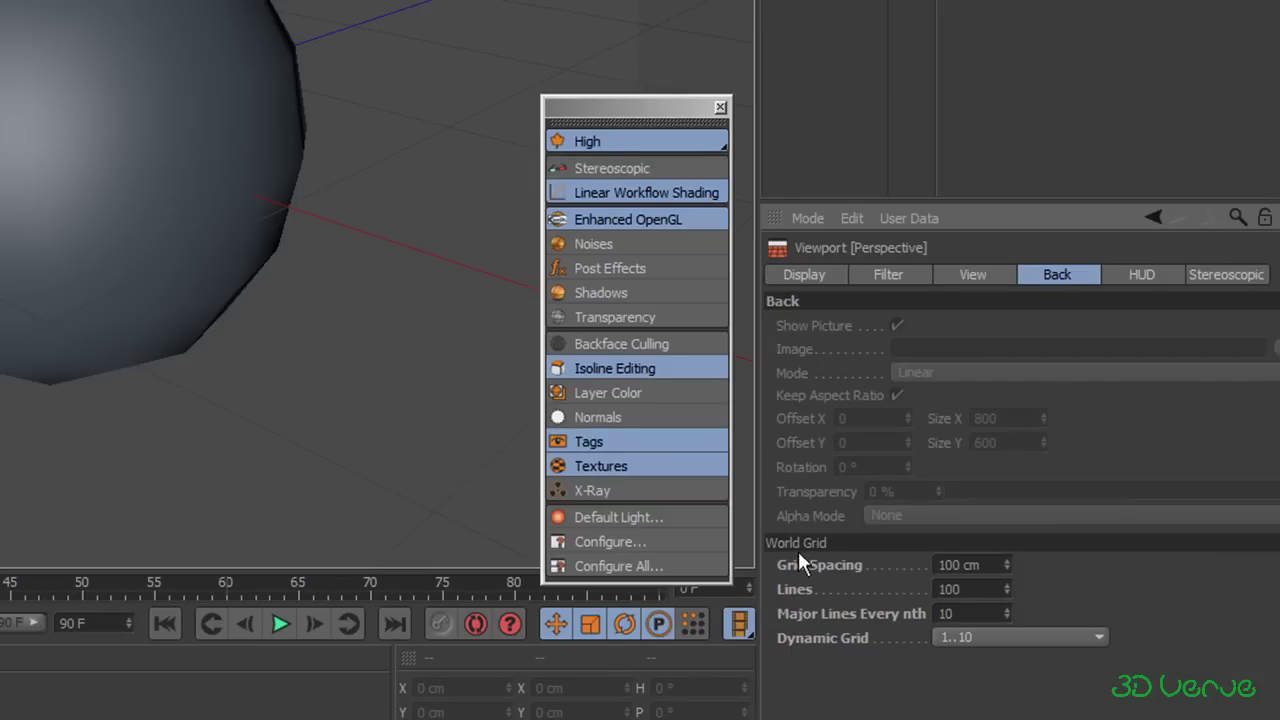
# Step: Reduce the world grid's Grid Spacing to 2 cm and set it back to 100 cm
pyautogui.moveTo(1009, 565); pyautogui.dragTo(1005, 636)
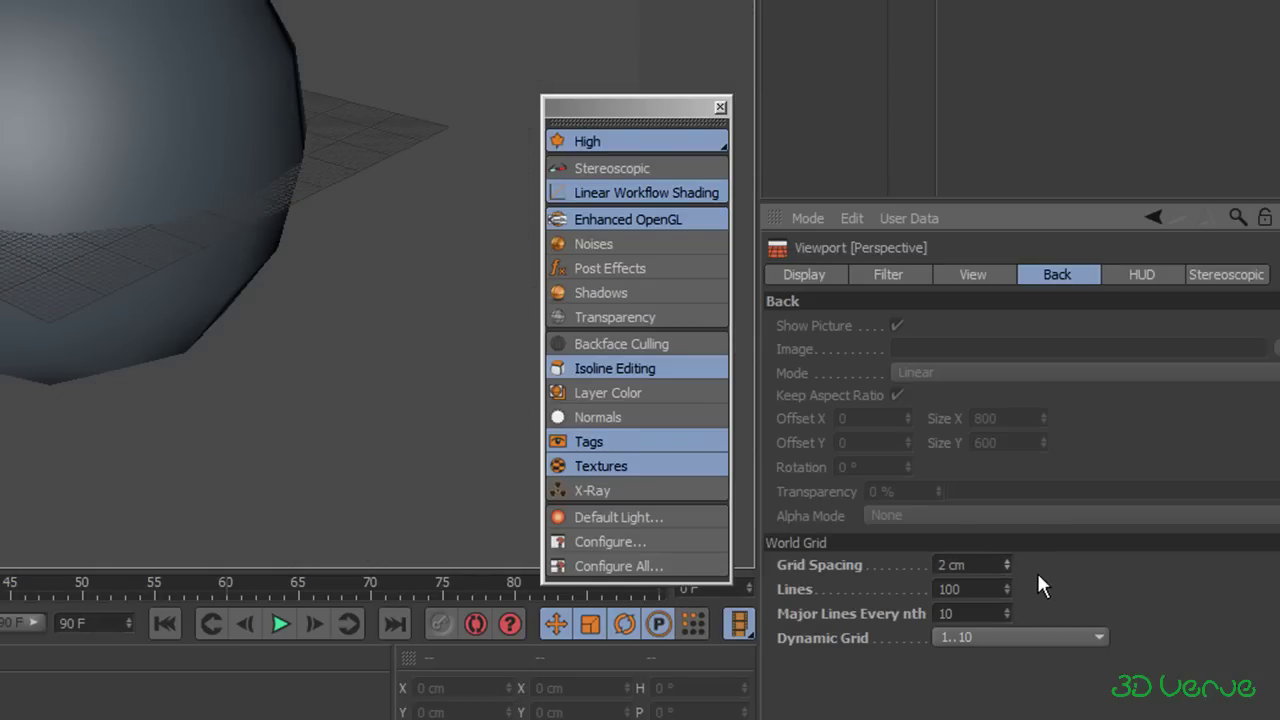
pyautogui.click(937, 566)
pyautogui.write('100')
pyautogui.press('Return')
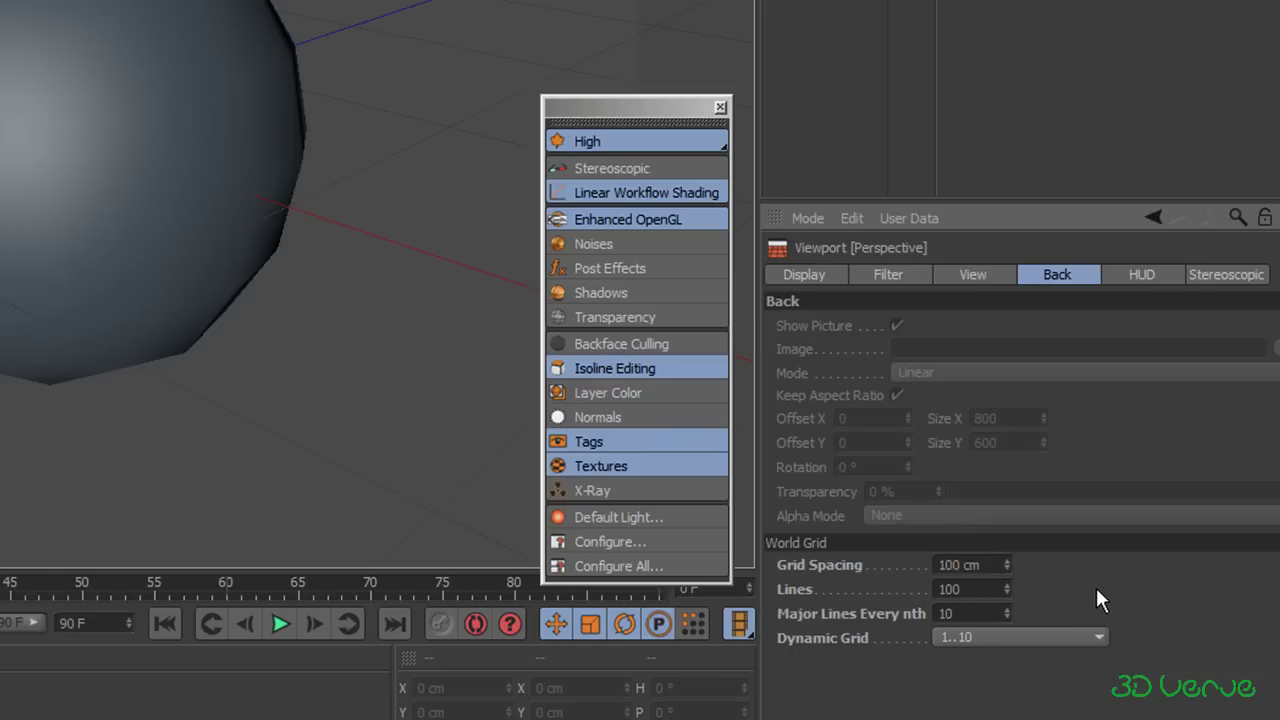
# Step: In the HUD settings, toggle Projection with all four views shown, enable Object Name and select the Cube
pyautogui.click(1136, 270)
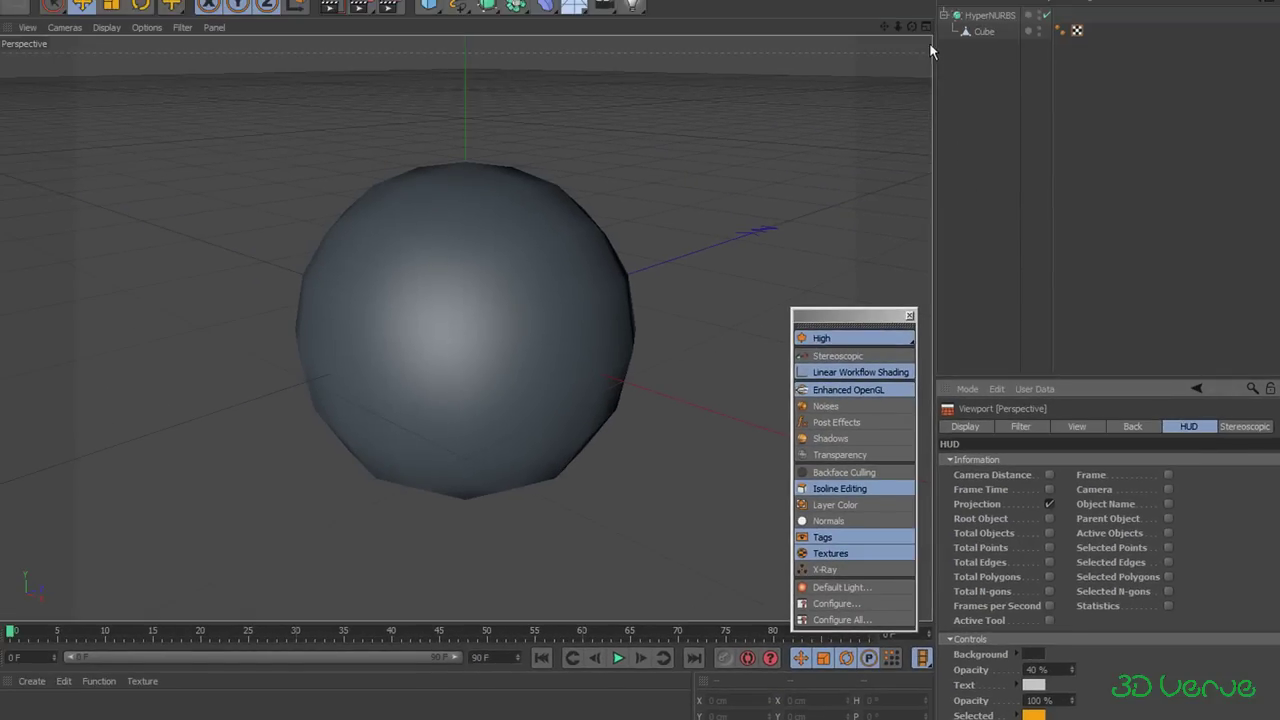
pyautogui.click(925, 27)
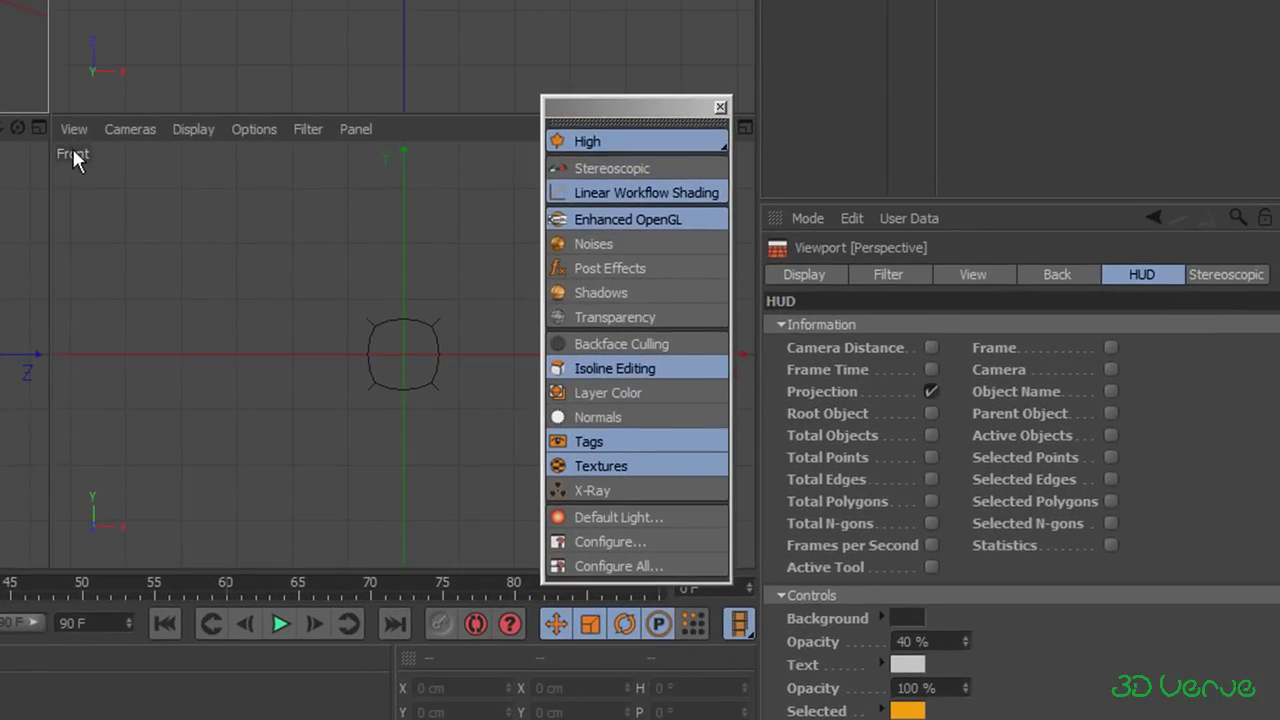
pyautogui.click(931, 391)
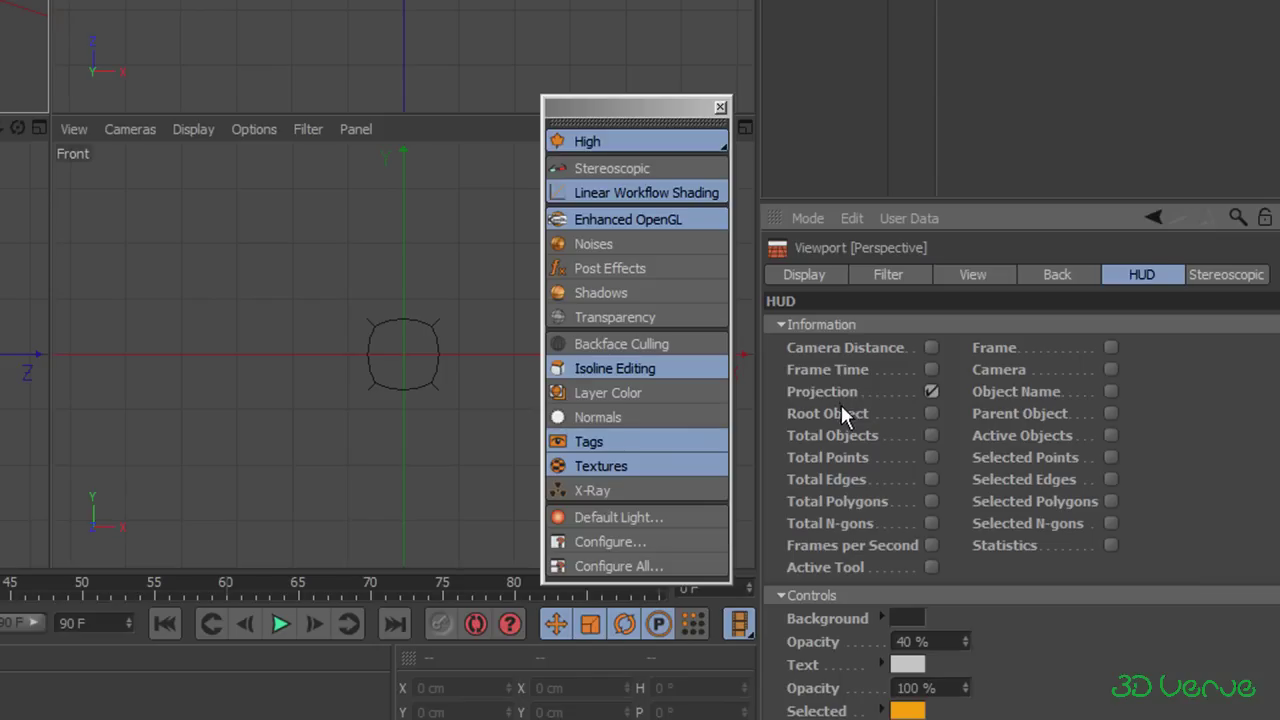
pyautogui.click(1111, 391)
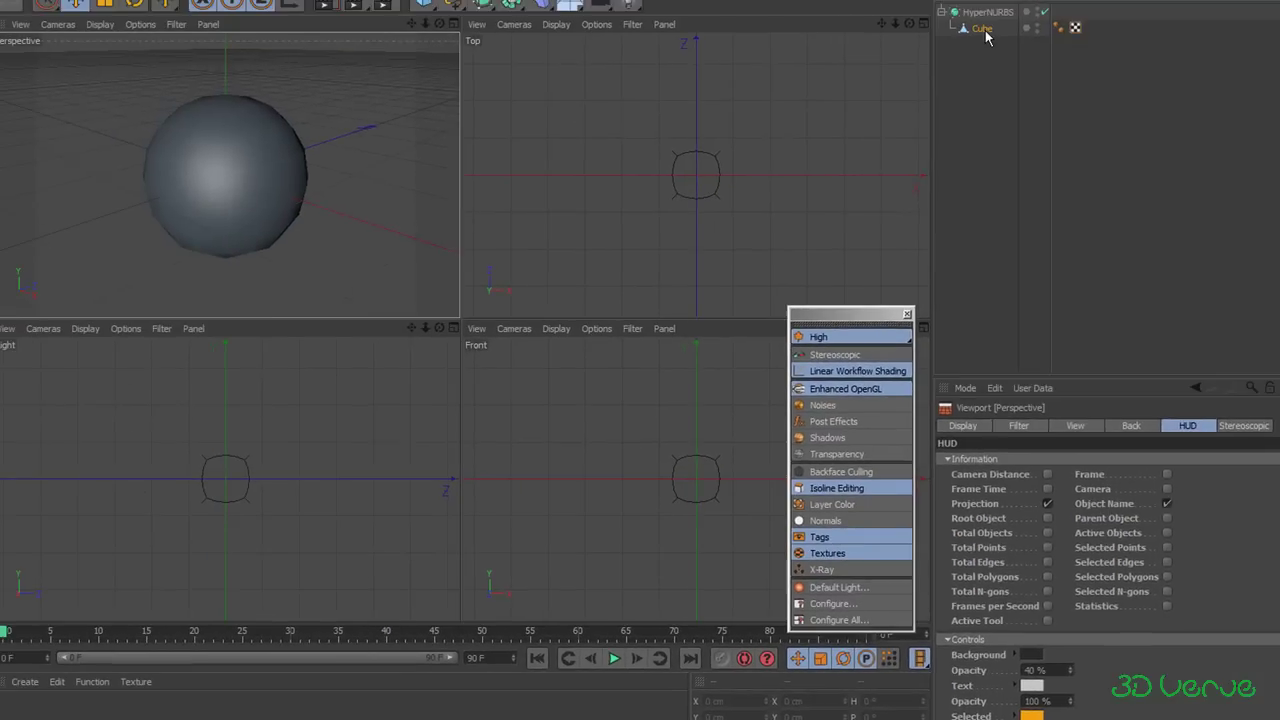
pyautogui.click(983, 30)
pyautogui.moveTo(893, 320); pyautogui.dragTo(757, 322)
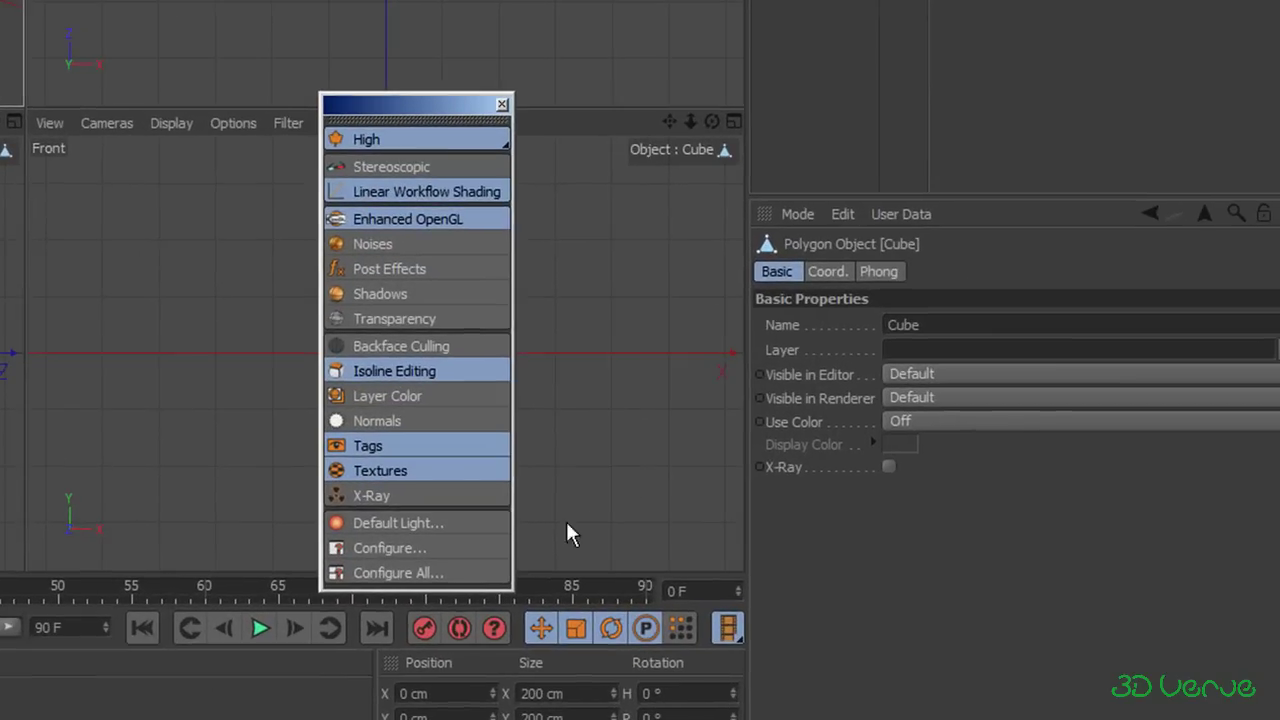
# Step: Switch the Parent Object HUD readout on and off again, and turn off Object Name
pyautogui.click(371, 548)
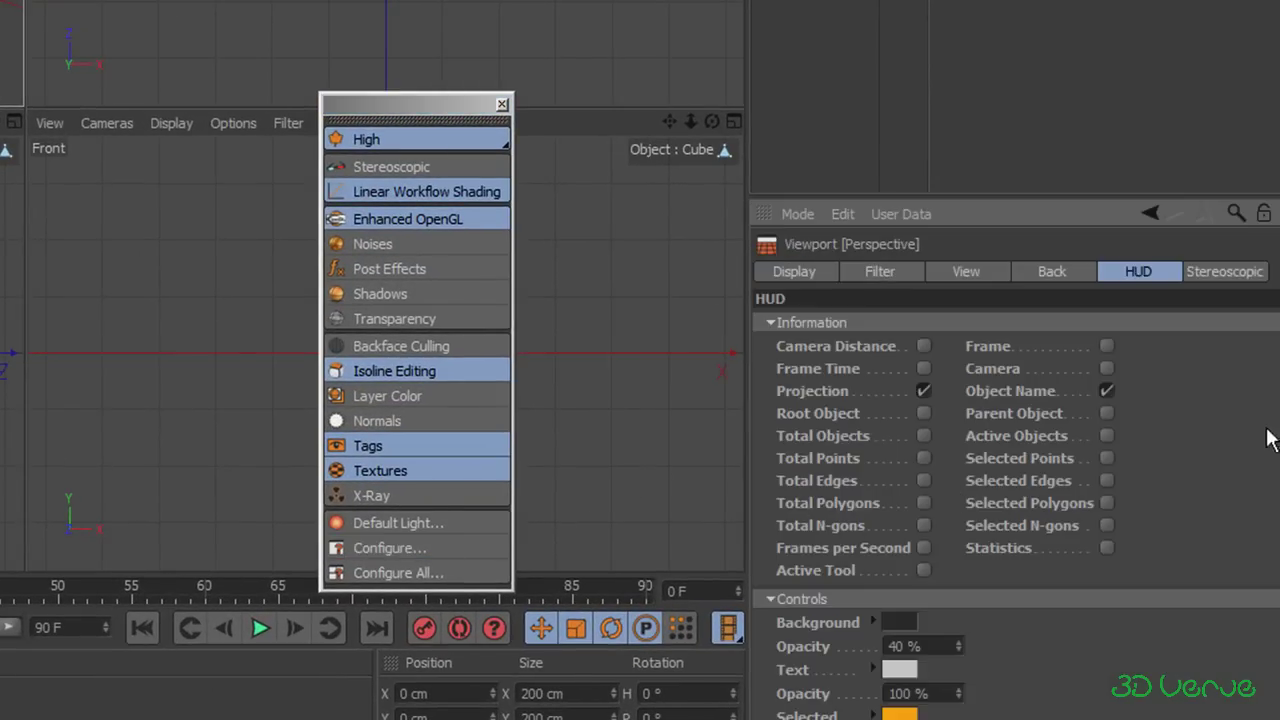
pyautogui.click(1106, 414)
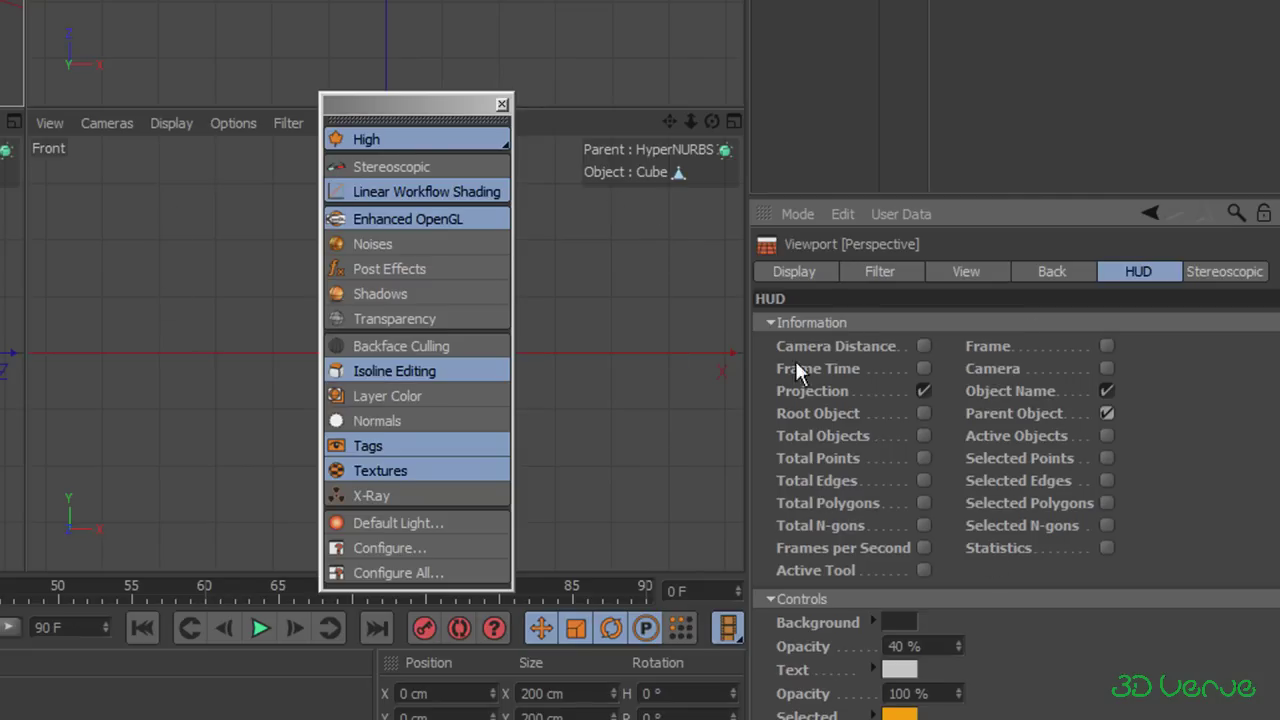
pyautogui.click(1107, 413)
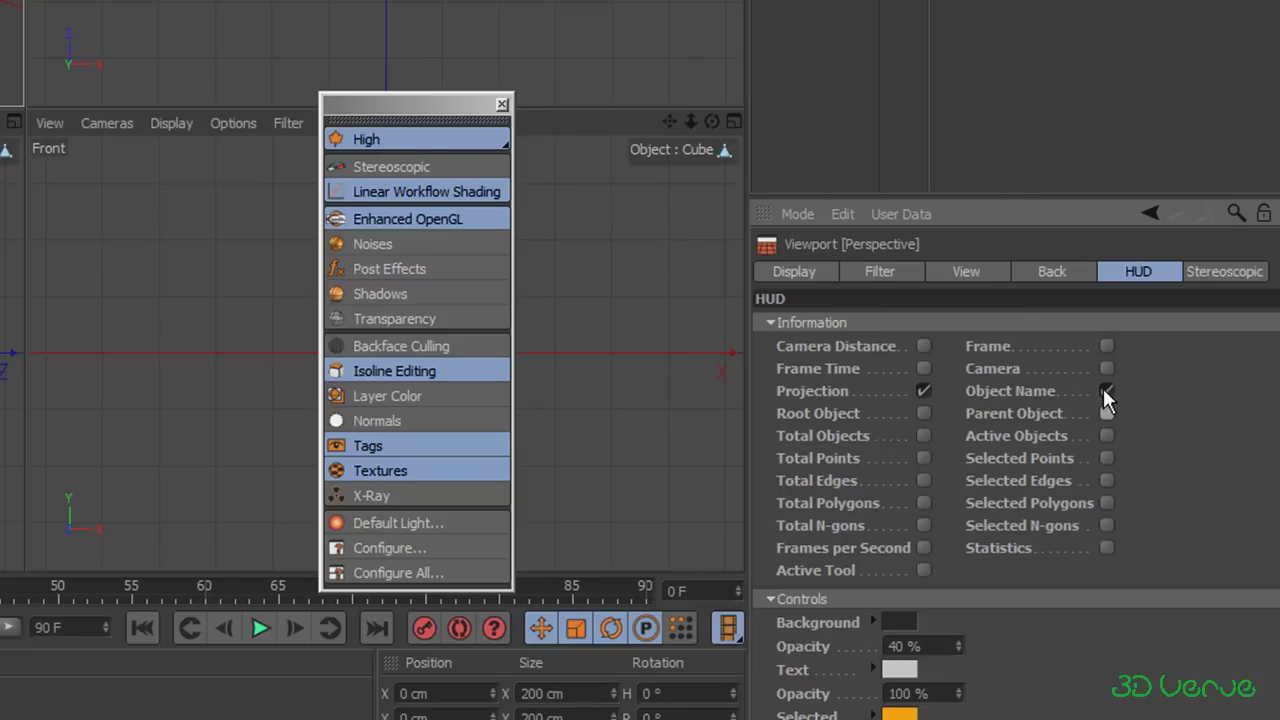
pyautogui.click(1106, 391)
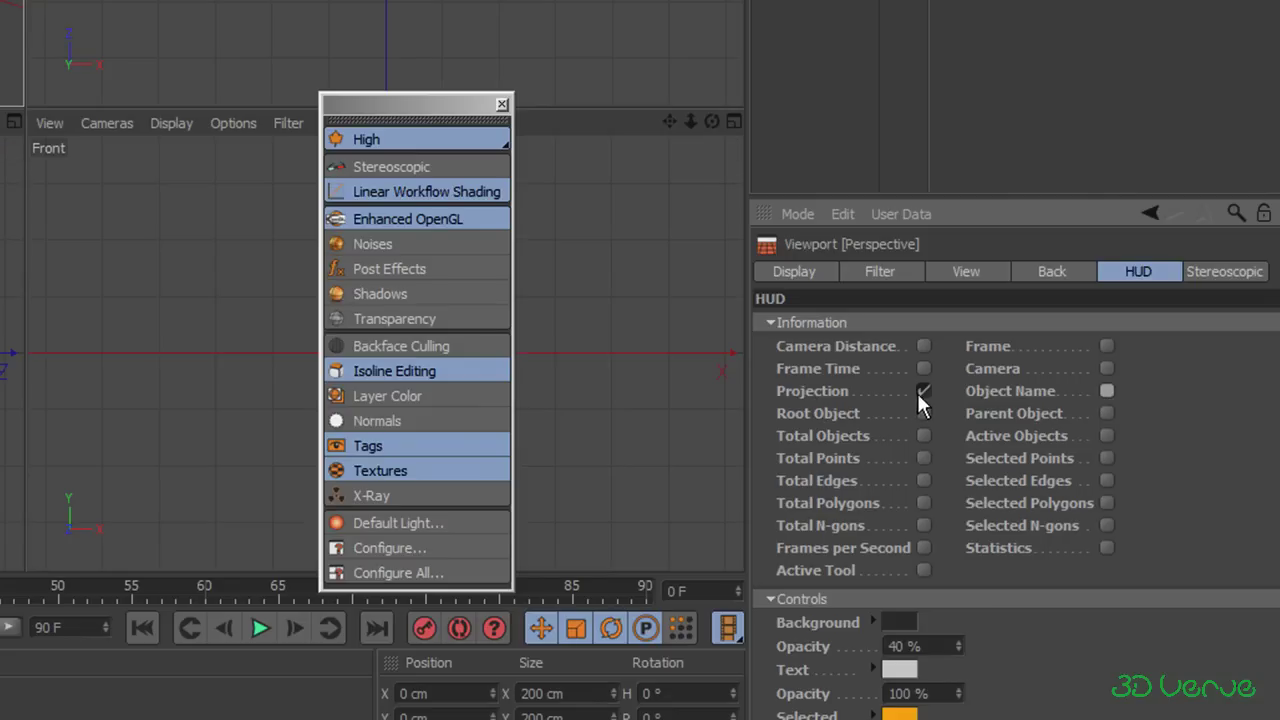
# Step: Check the perspective viewport's Stereoscopic settings and return to its Display settings
pyautogui.click(1238, 278)
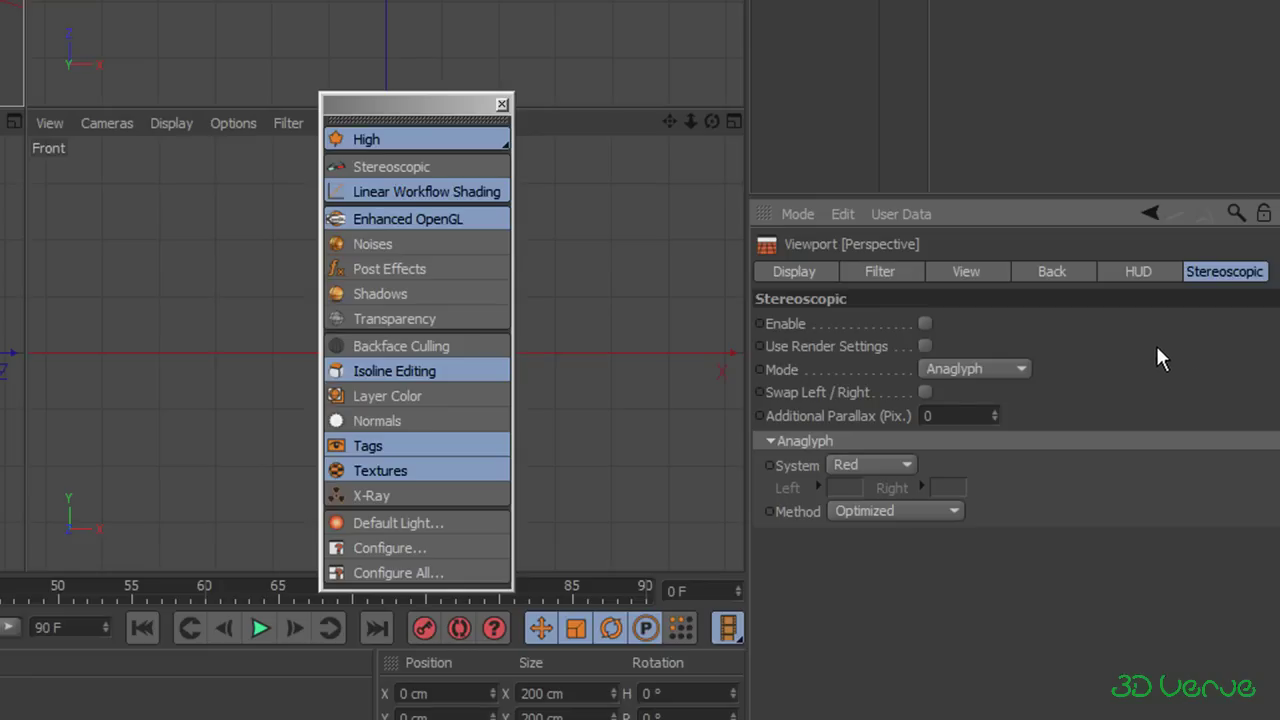
pyautogui.click(806, 272)
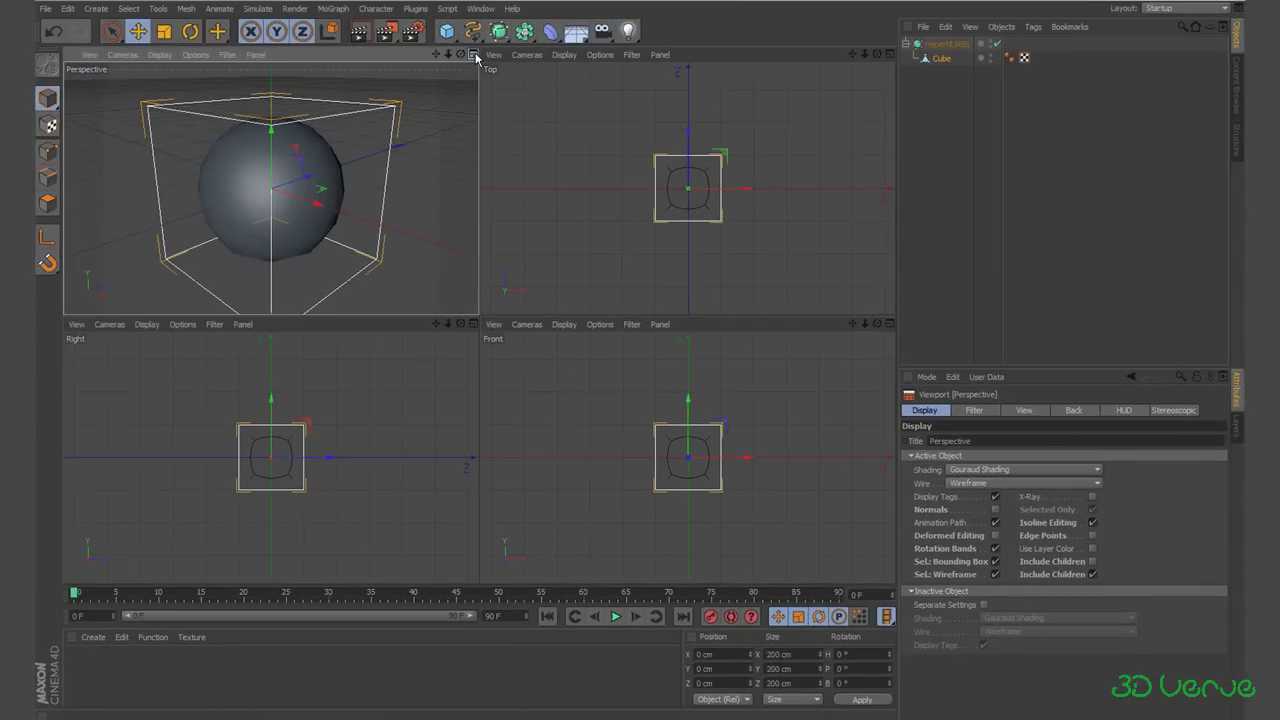
# Step: Maximize the perspective view, show the cube in edge mode, deselect everything and switch to point mode
pyautogui.click(474, 55)
pyautogui.click(49, 177)
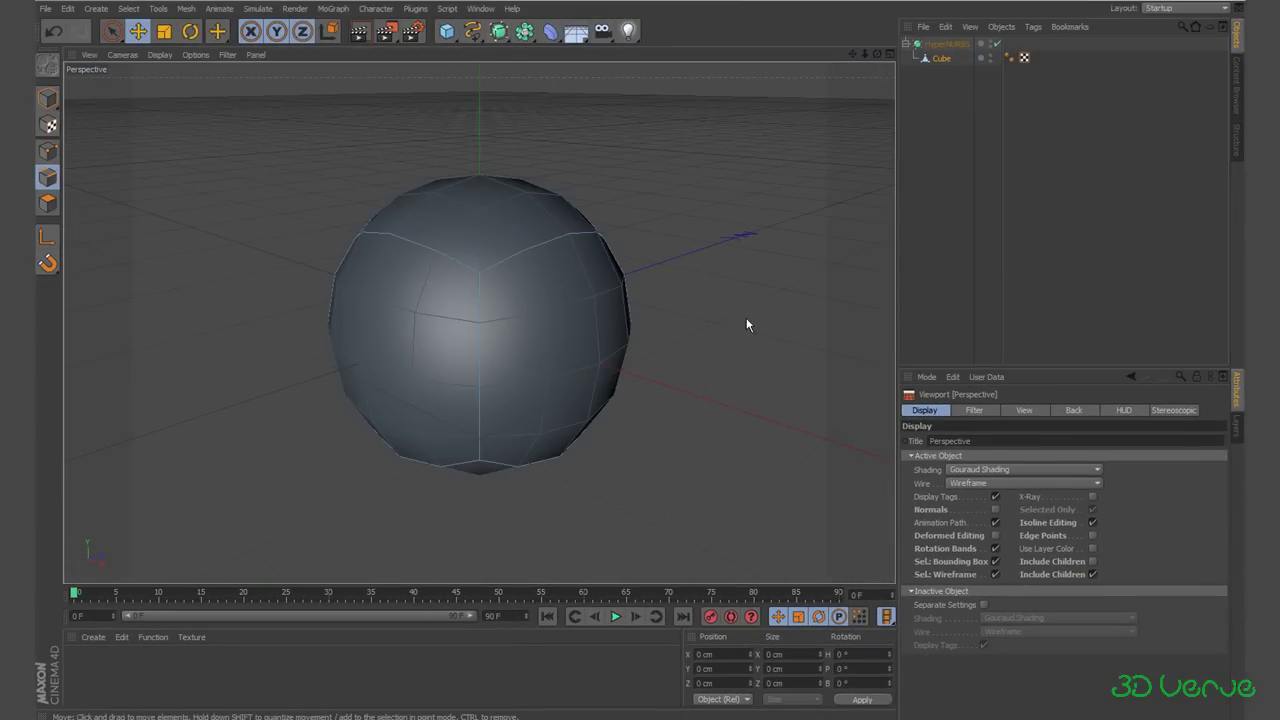
pyautogui.click(943, 177)
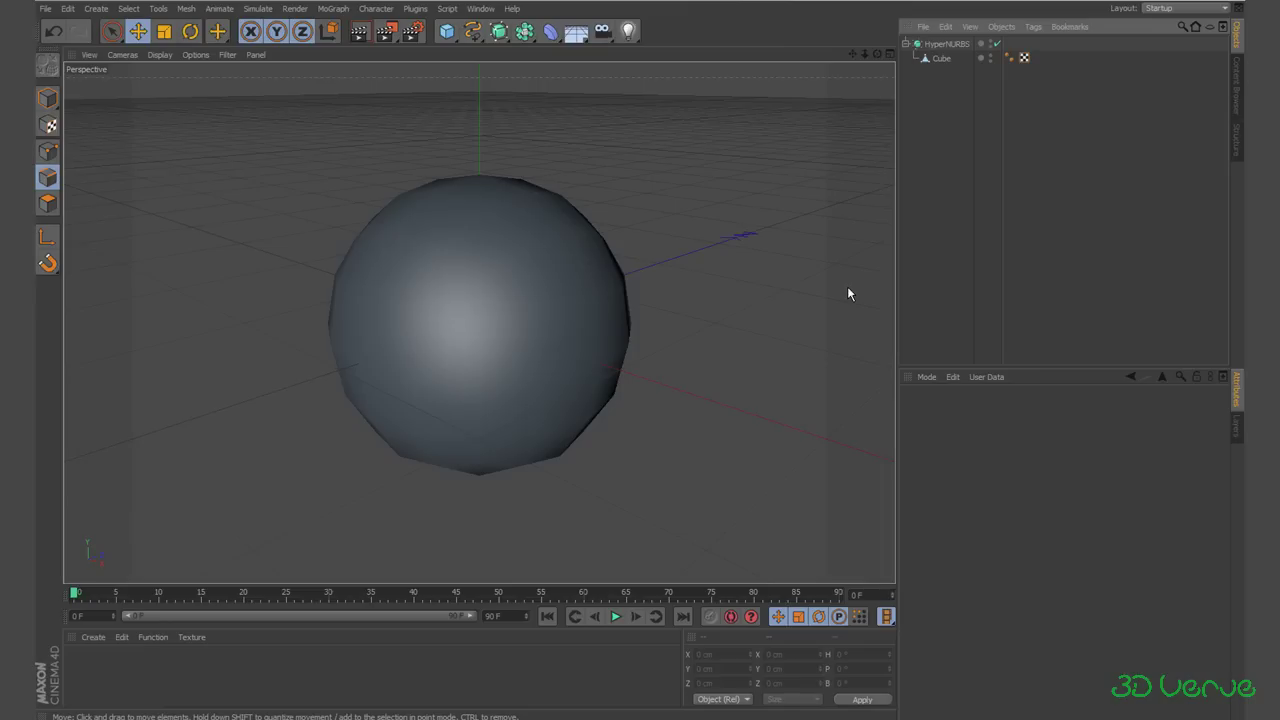
pyautogui.click(48, 151)
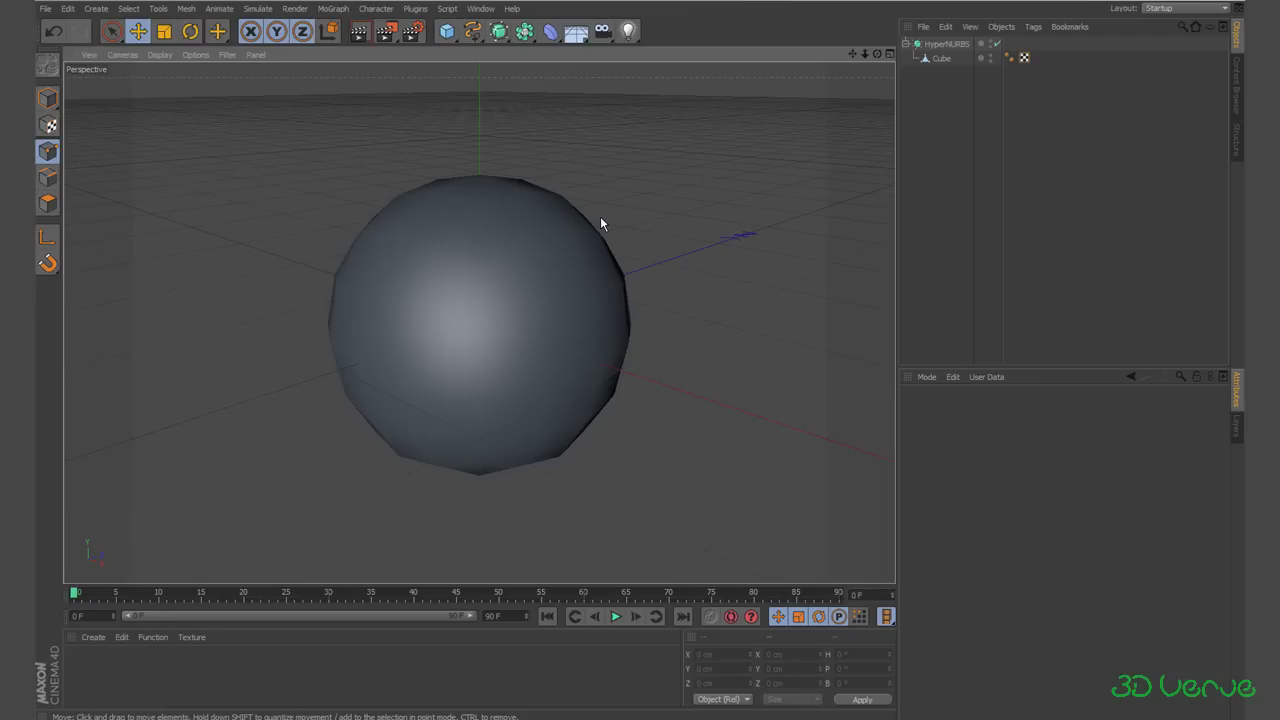
# Step: Open Text Template.c4d from the C4DR13 folder and show its camera in the four-view layout with the Top view zoomed out
pyautogui.click(46, 9)
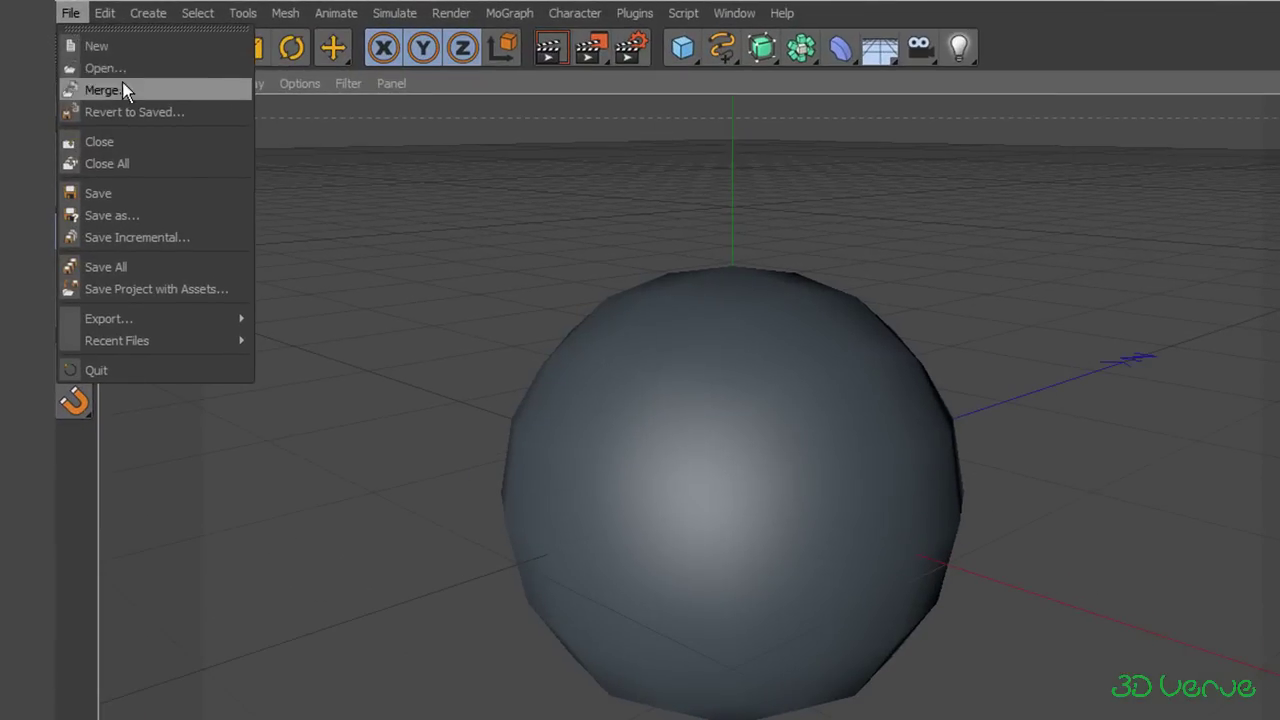
pyautogui.click(80, 52)
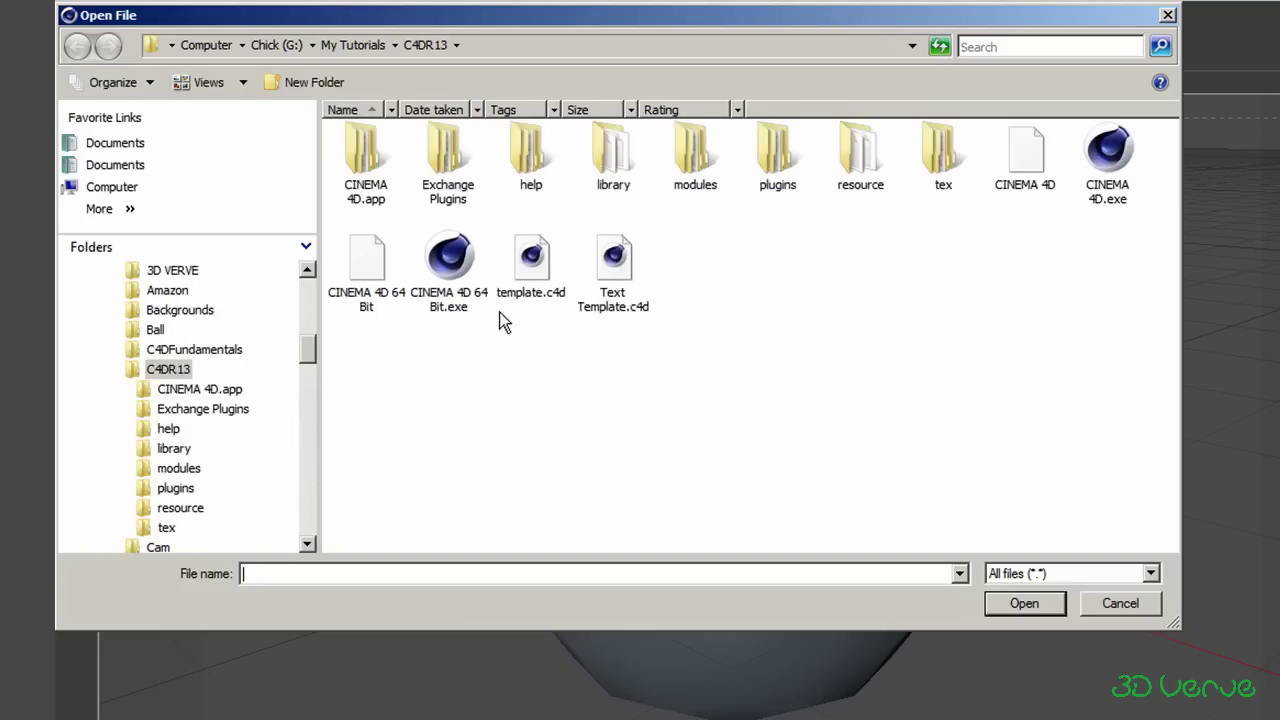
pyautogui.doubleClick(609, 261)
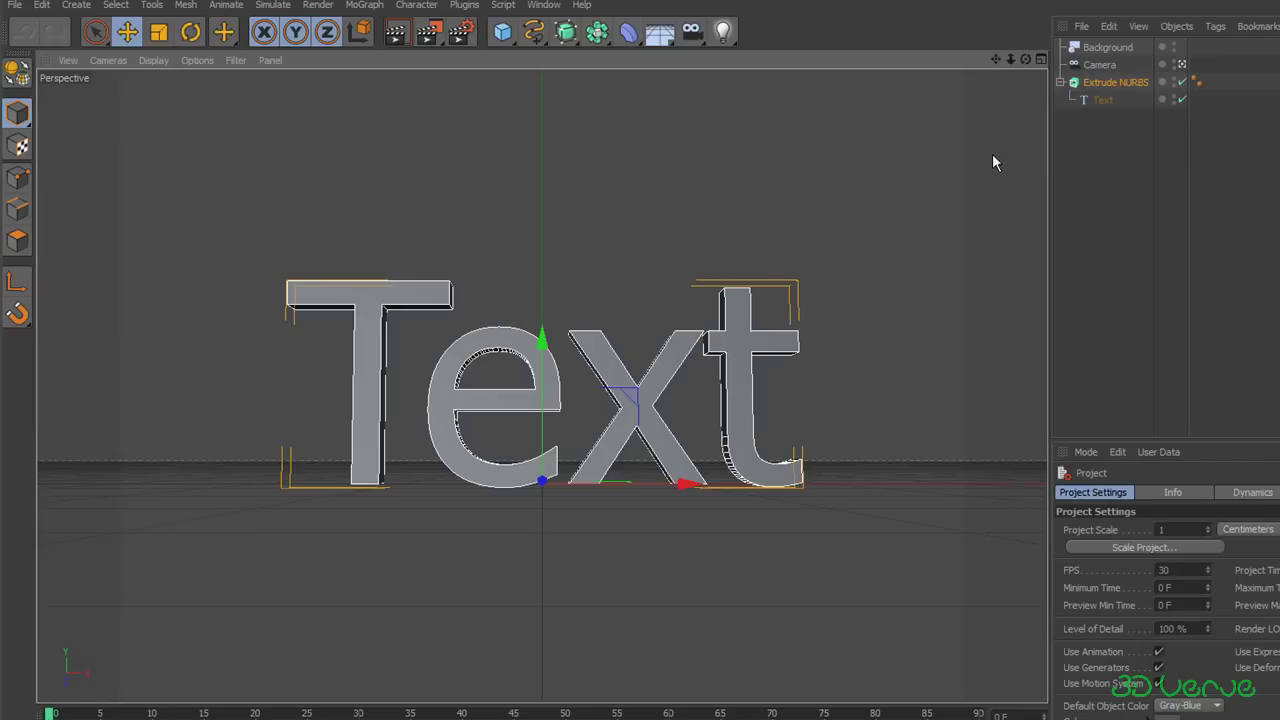
pyautogui.click(1039, 60)
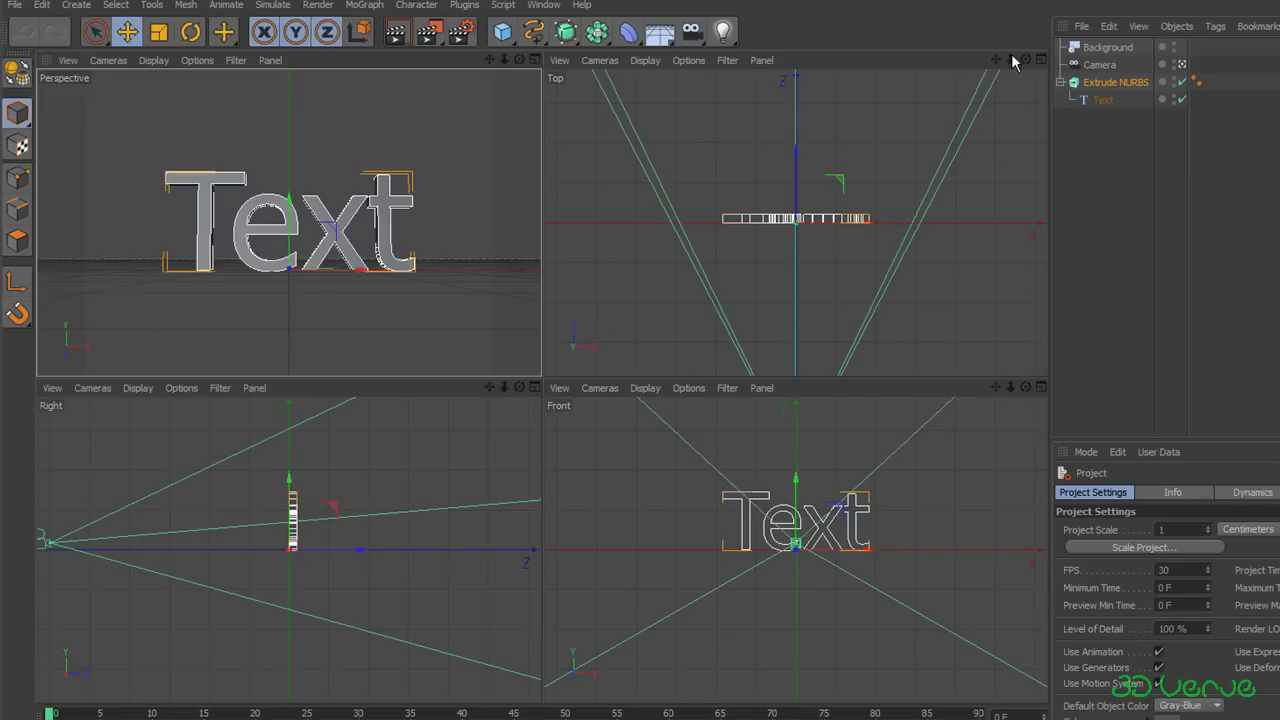
pyautogui.moveTo(1011, 60); pyautogui.dragTo(1000, 62)
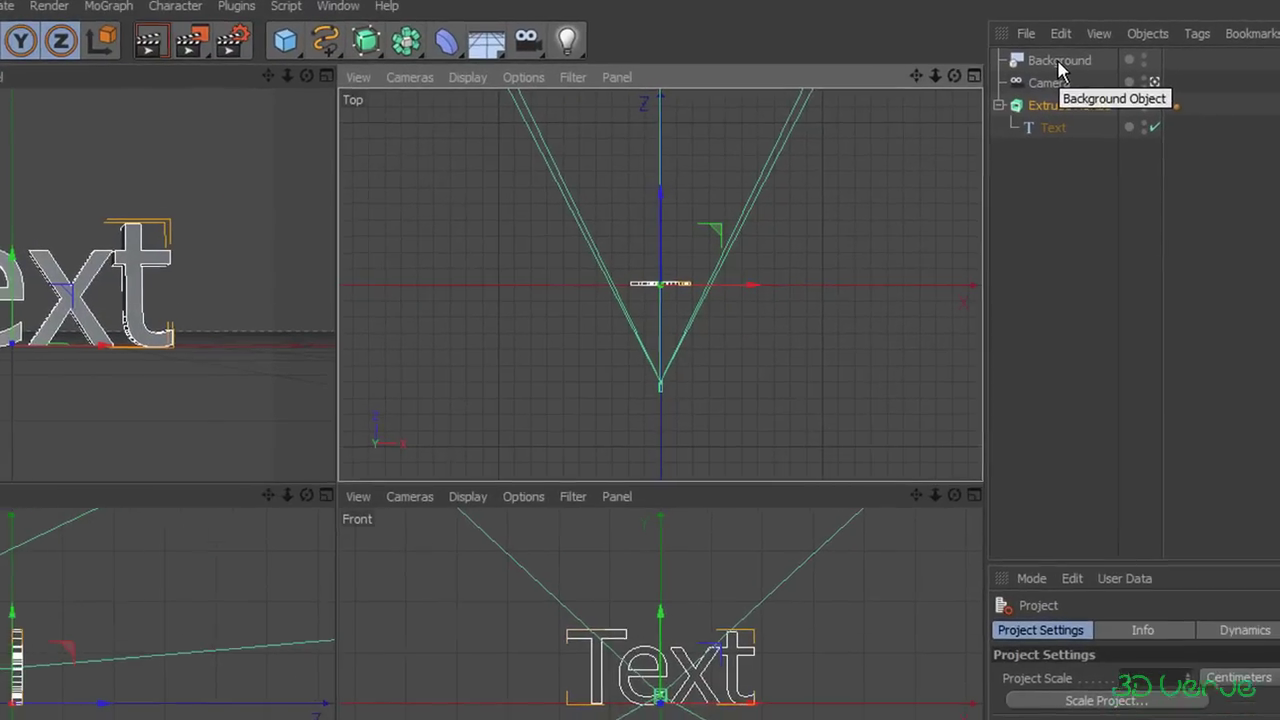
# Step: Delete the Extrude NURBS text and the Background object, keeping only the Camera, and maximize the perspective view
pyautogui.click(1070, 107)
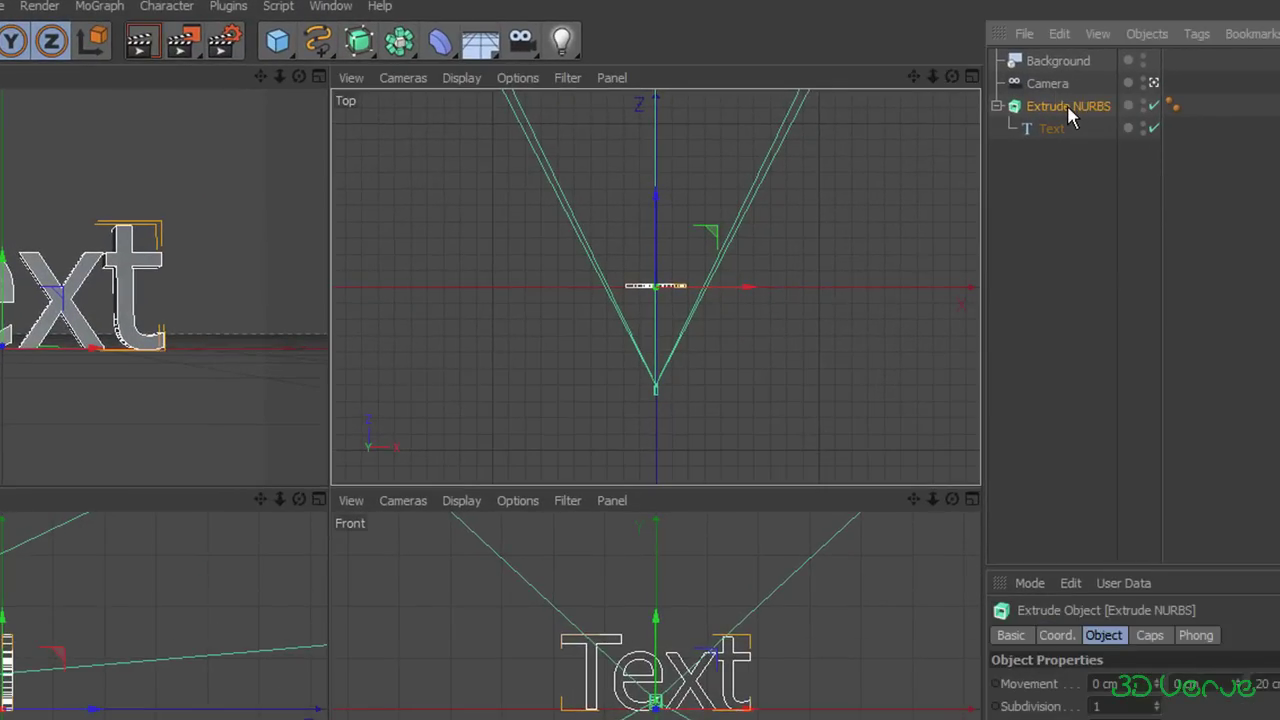
pyautogui.press('Delete')
pyautogui.click(1058, 61)
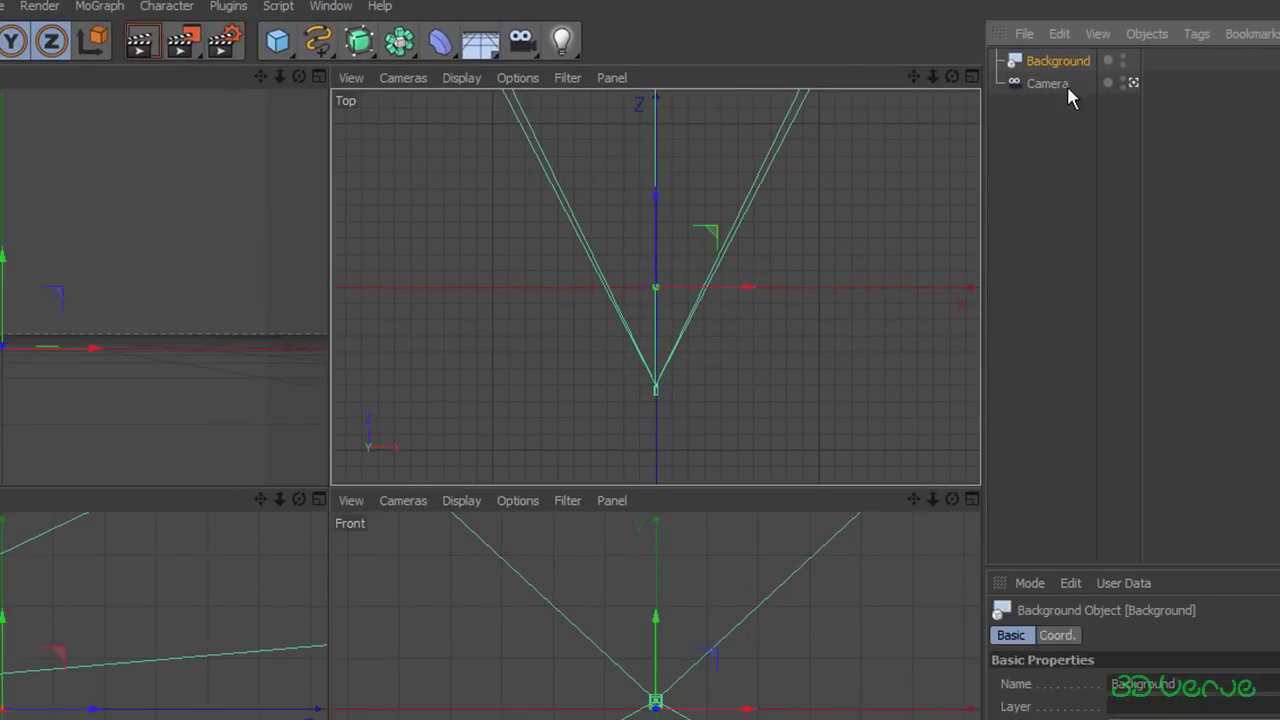
pyautogui.press('Delete')
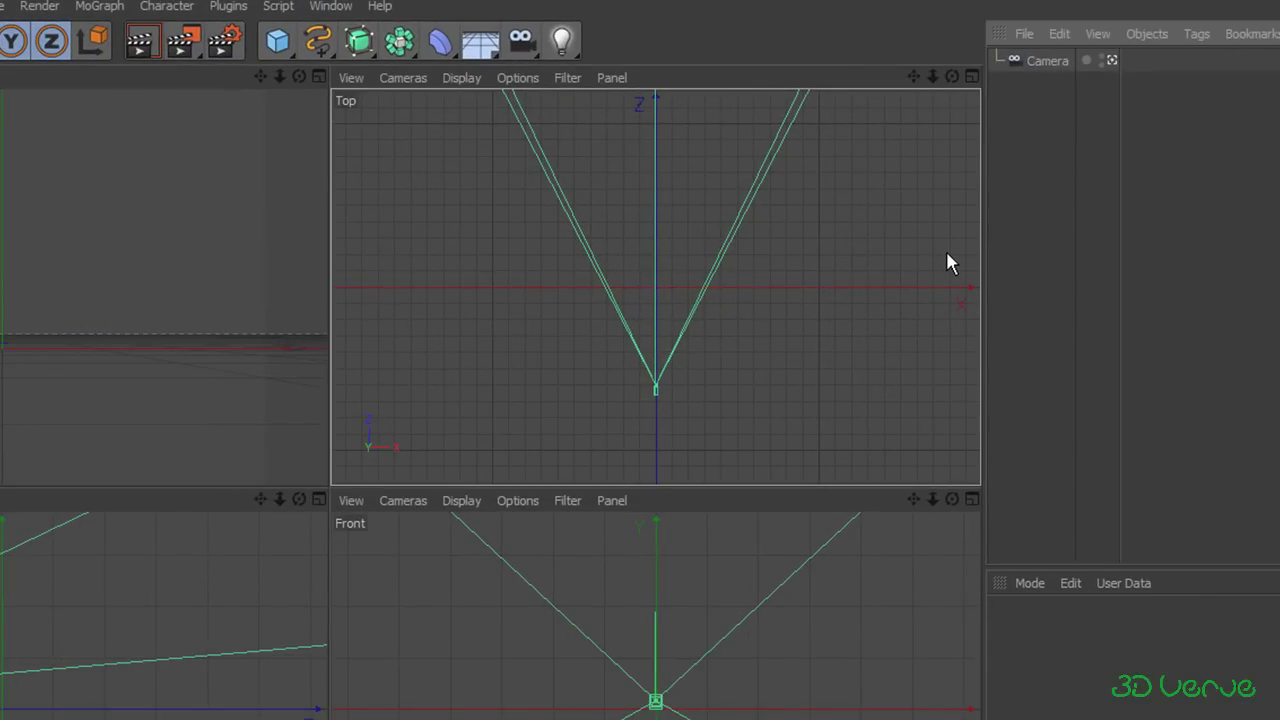
pyautogui.middleClick(321, 293)
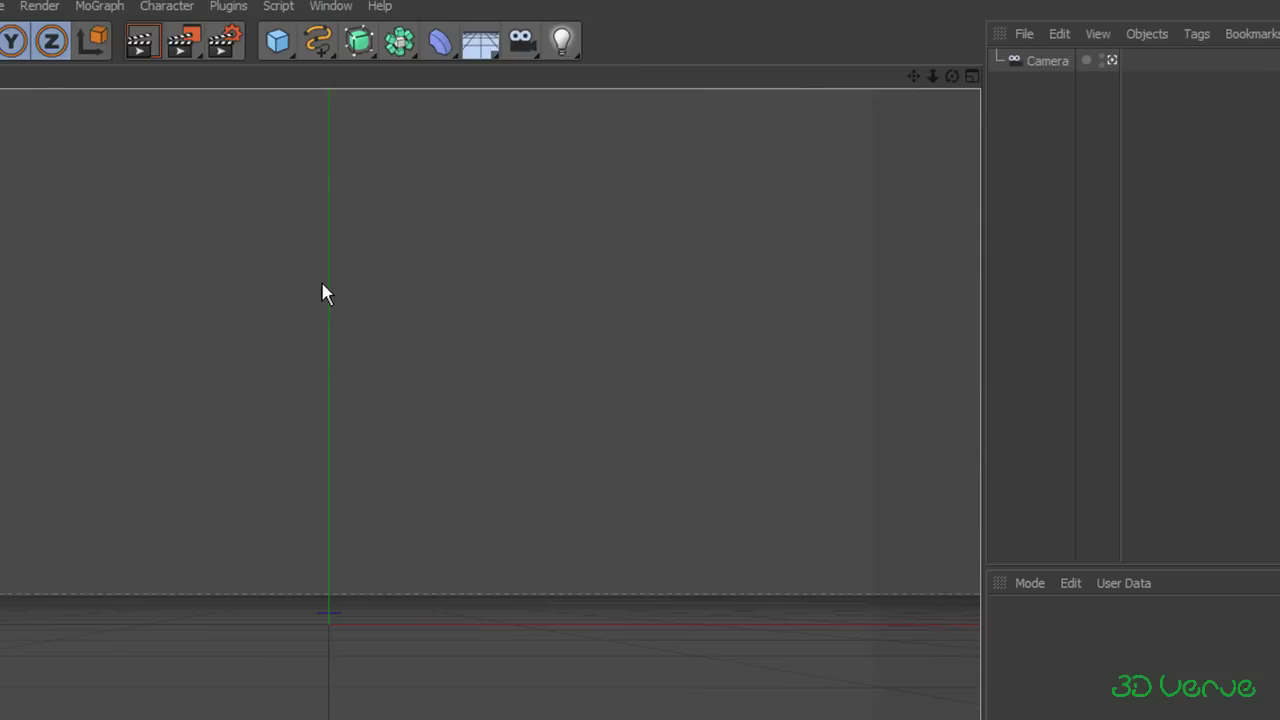
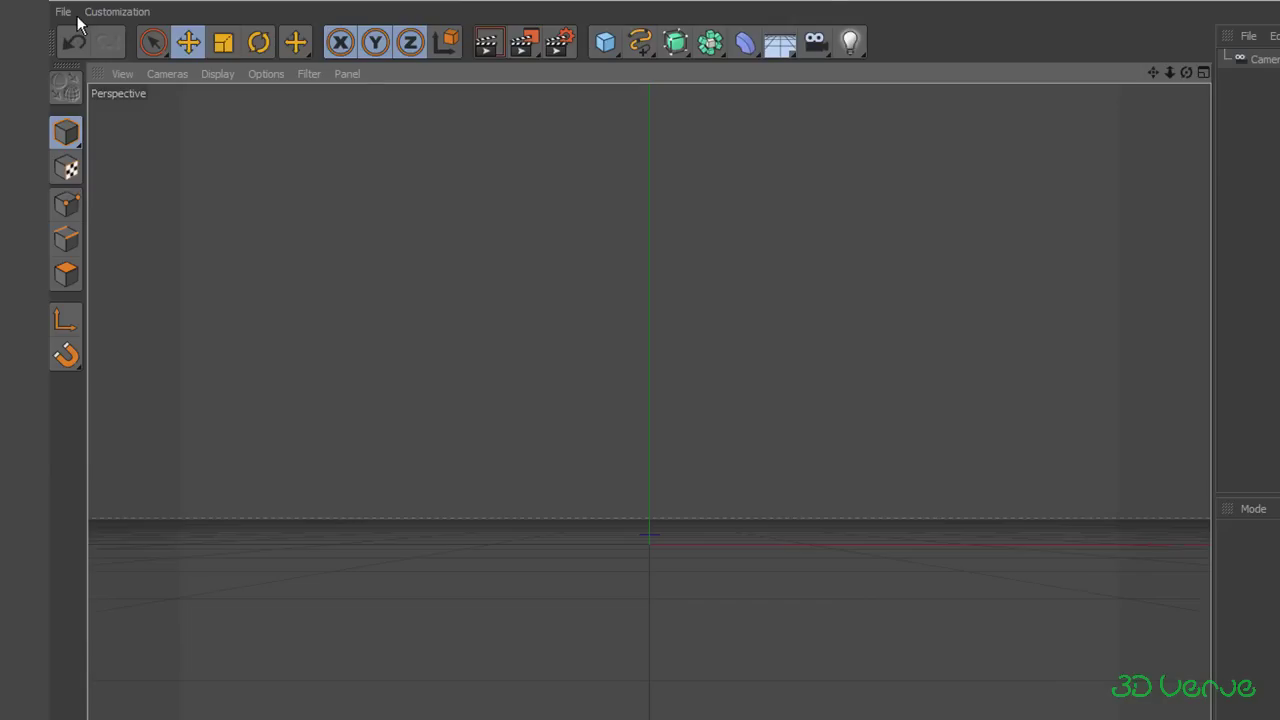
# Step: Check the File menu's contents in the current menu set and switch the interface to the CINEMA 4D menu
pyautogui.click(64, 14)
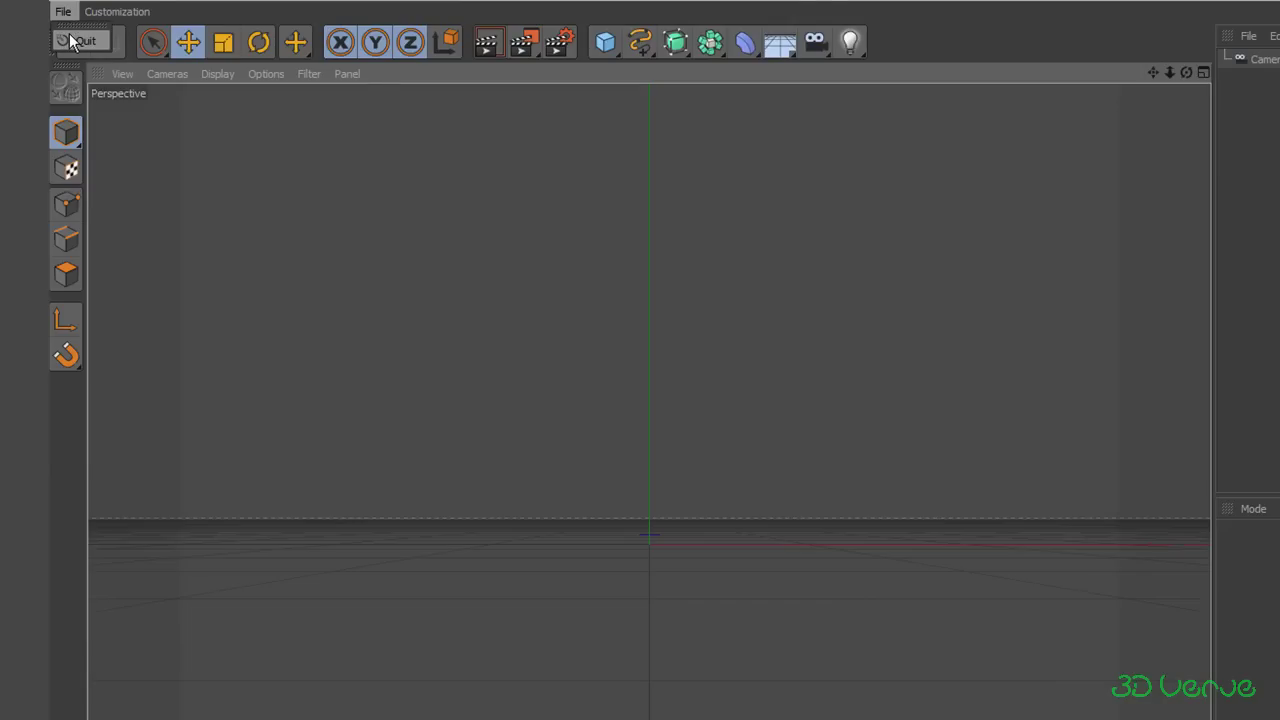
pyautogui.moveTo(110, 14)
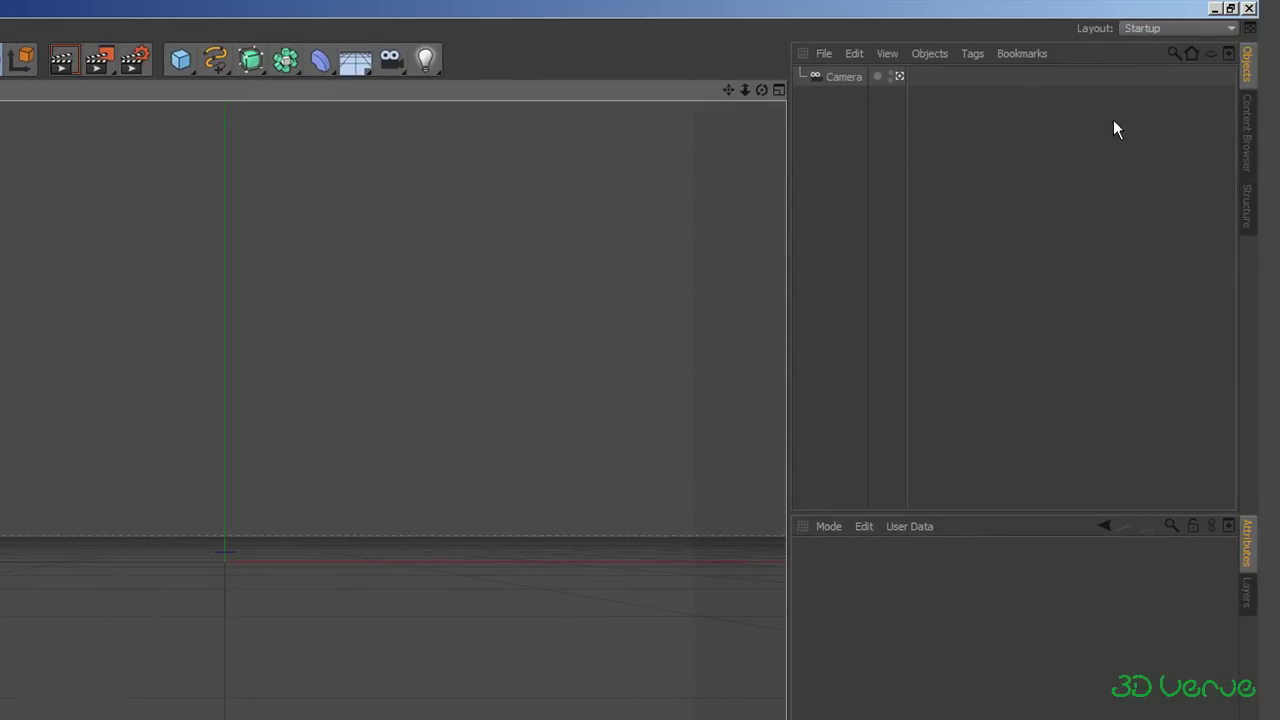
pyautogui.click(1173, 30)
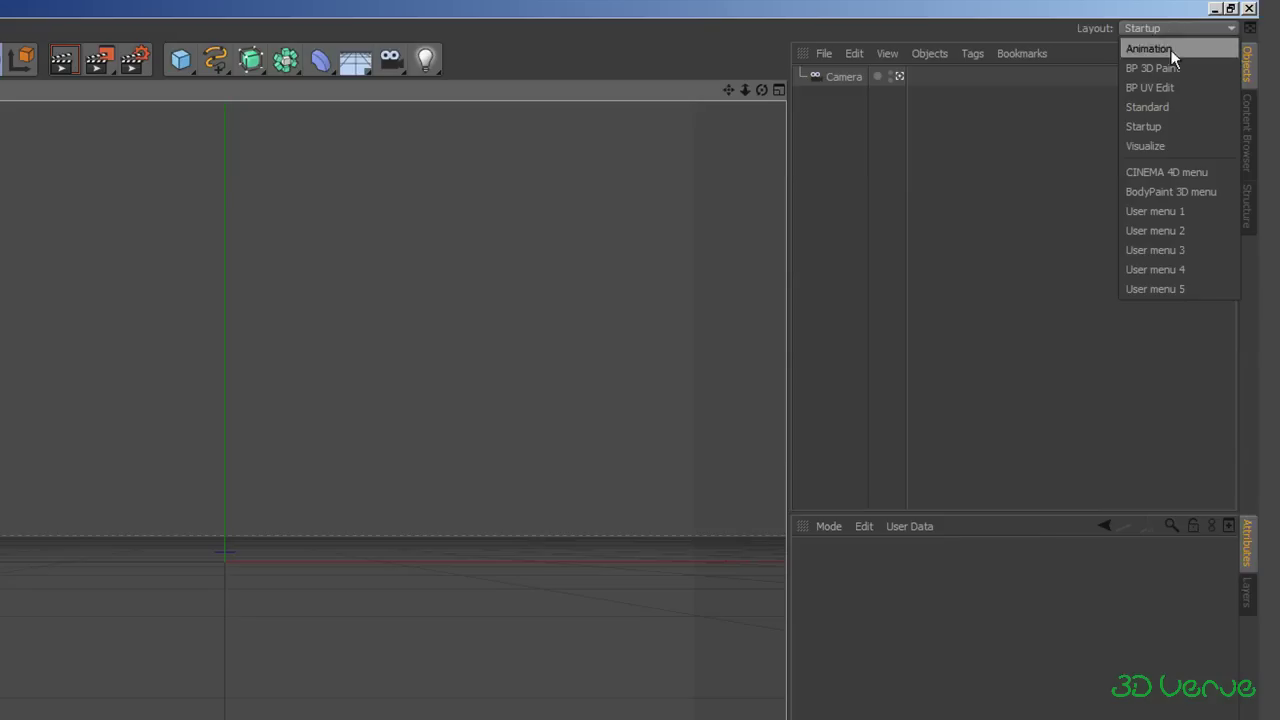
pyautogui.click(1167, 174)
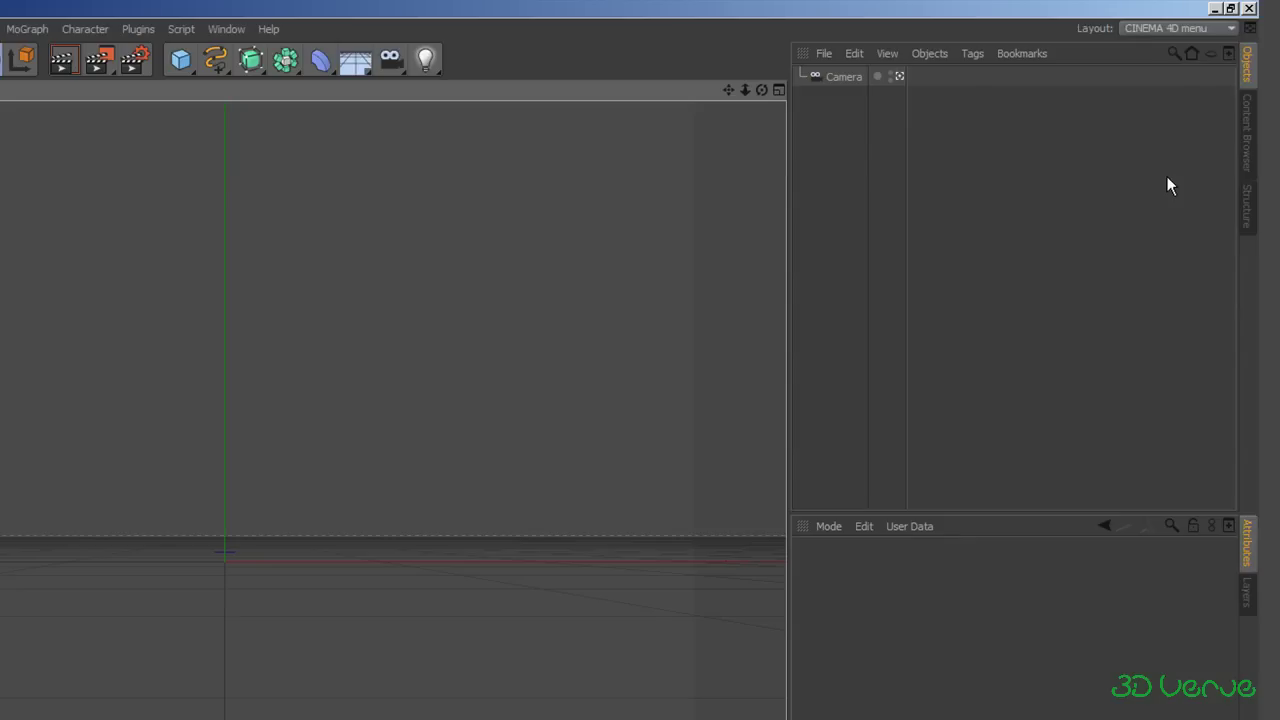
# Step: Switch the interface to User menu 1 and look through its Customization commands
pyautogui.click(1180, 28)
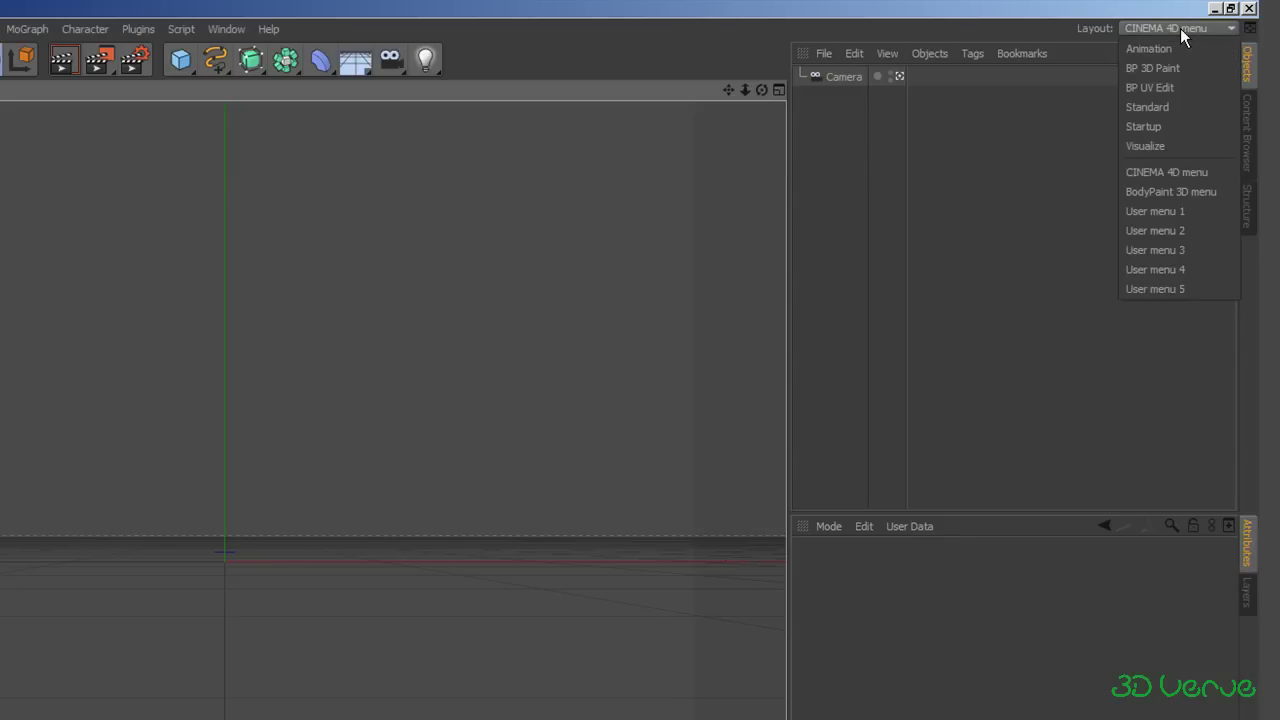
pyautogui.click(1179, 208)
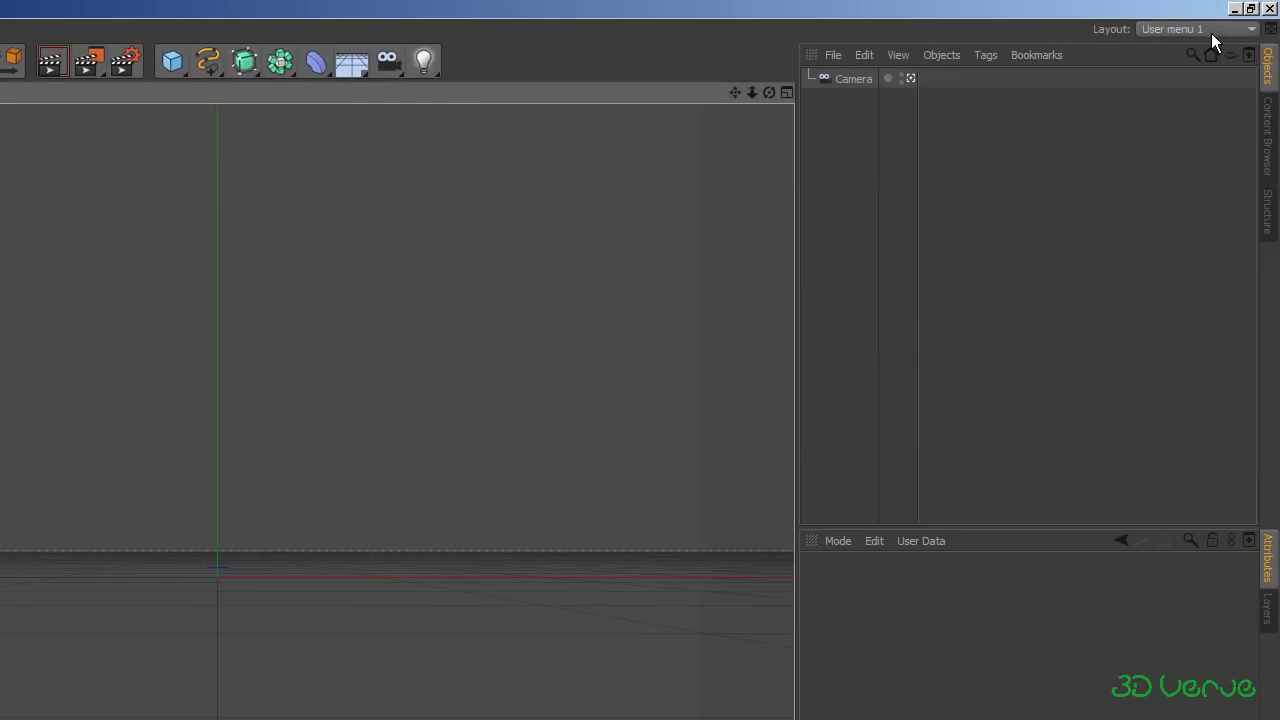
pyautogui.click(1257, 30)
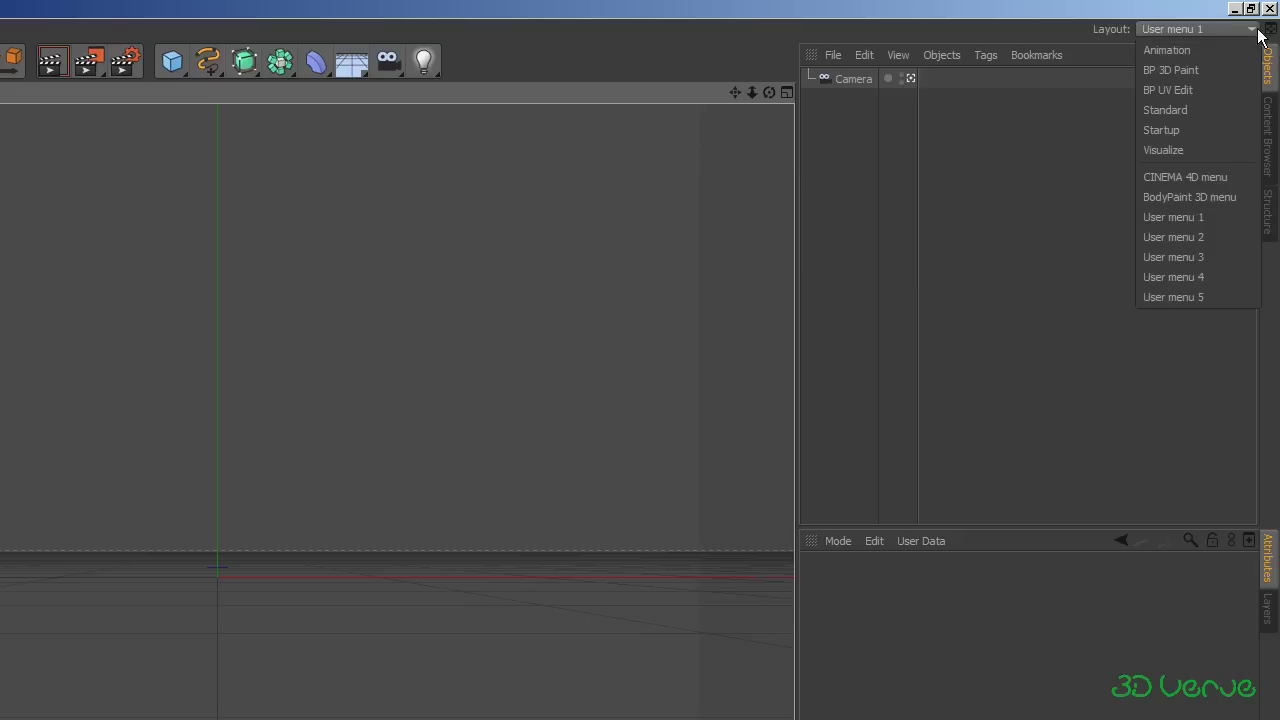
pyautogui.click(1179, 216)
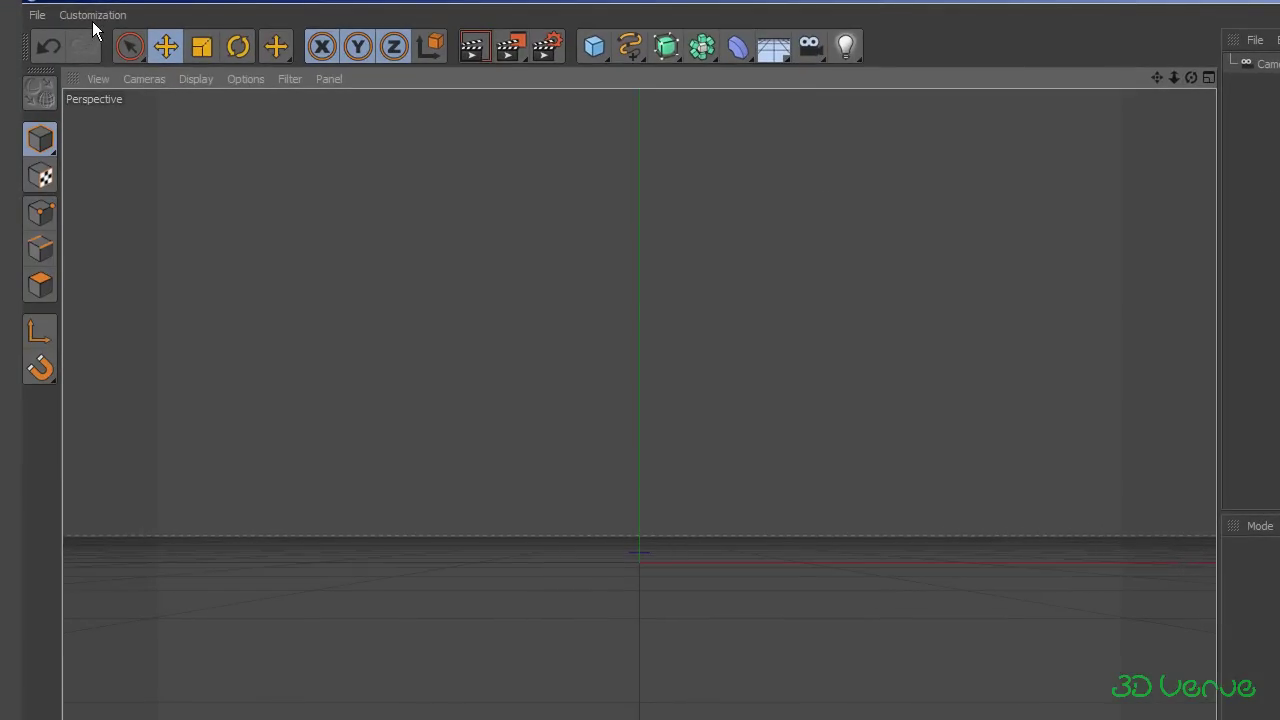
pyautogui.click(96, 17)
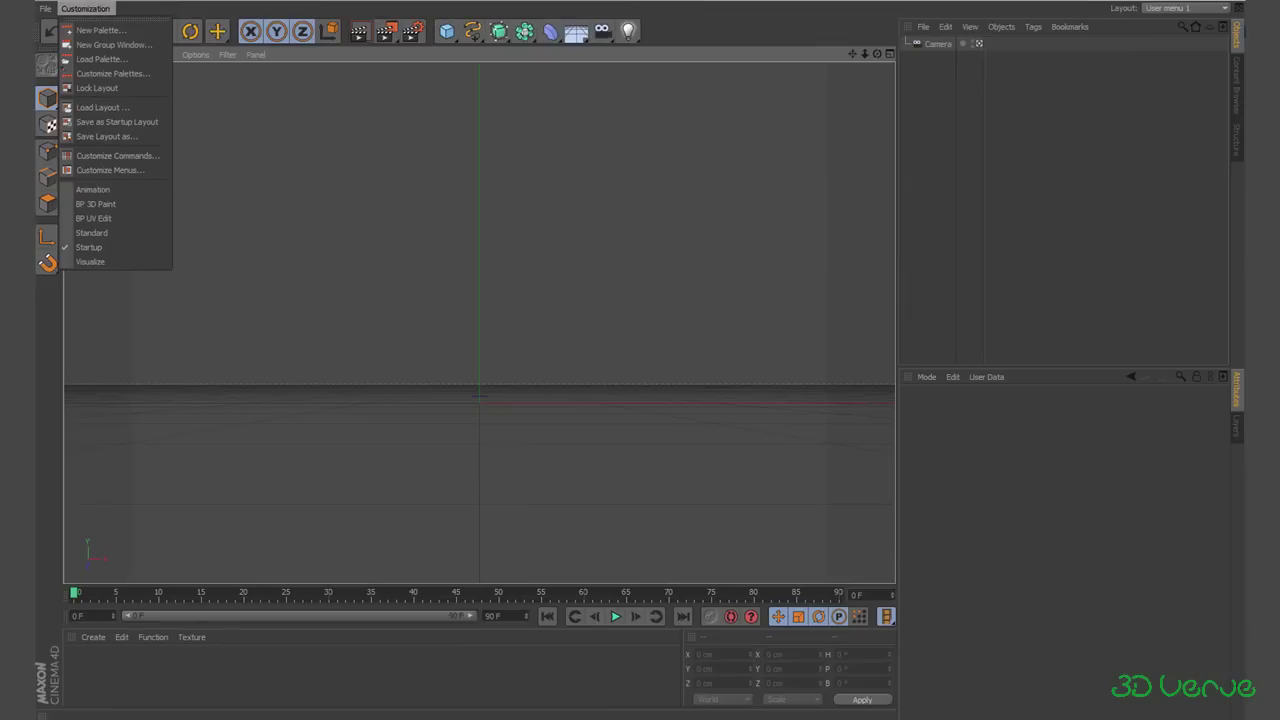
# Step: Switch the interface from User menu 1 back to the CINEMA 4D menu
pyautogui.click(1224, 10)
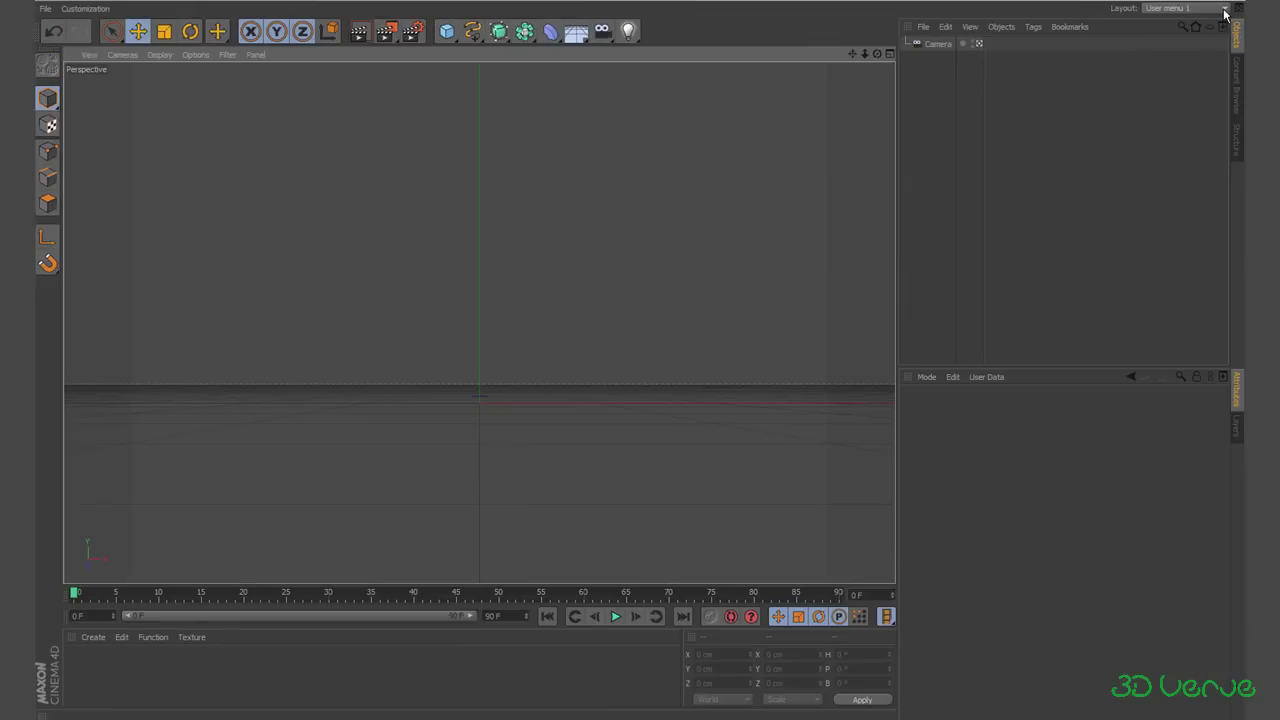
pyautogui.click(1224, 10)
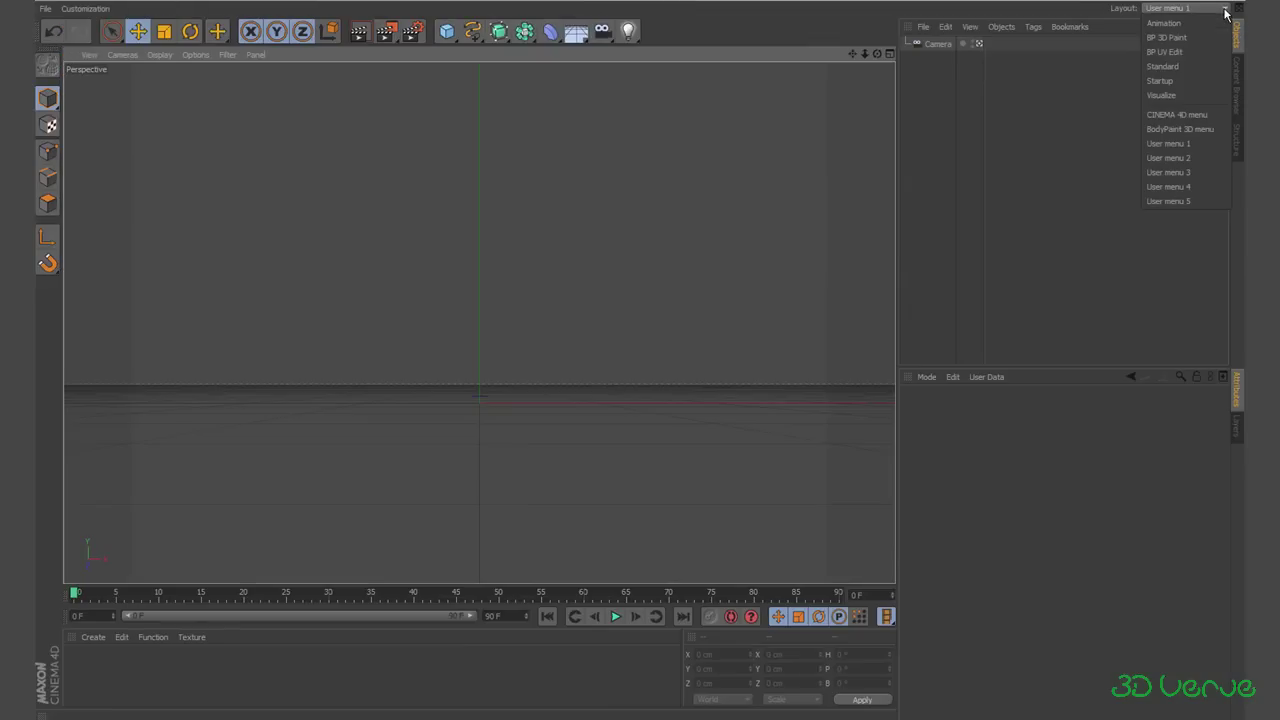
pyautogui.click(1200, 120)
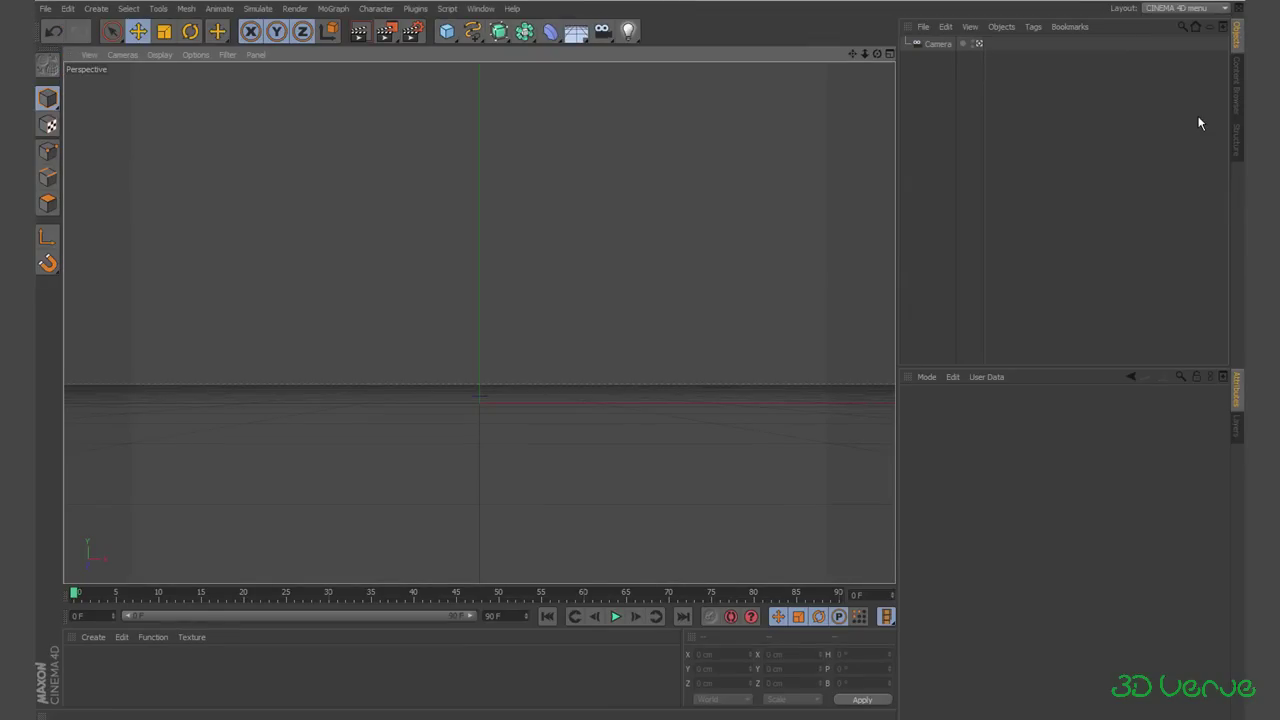
# Step: Open the menu customization window and load the M_EDITOR_USER1 menu set for editing
pyautogui.click(640, 12)
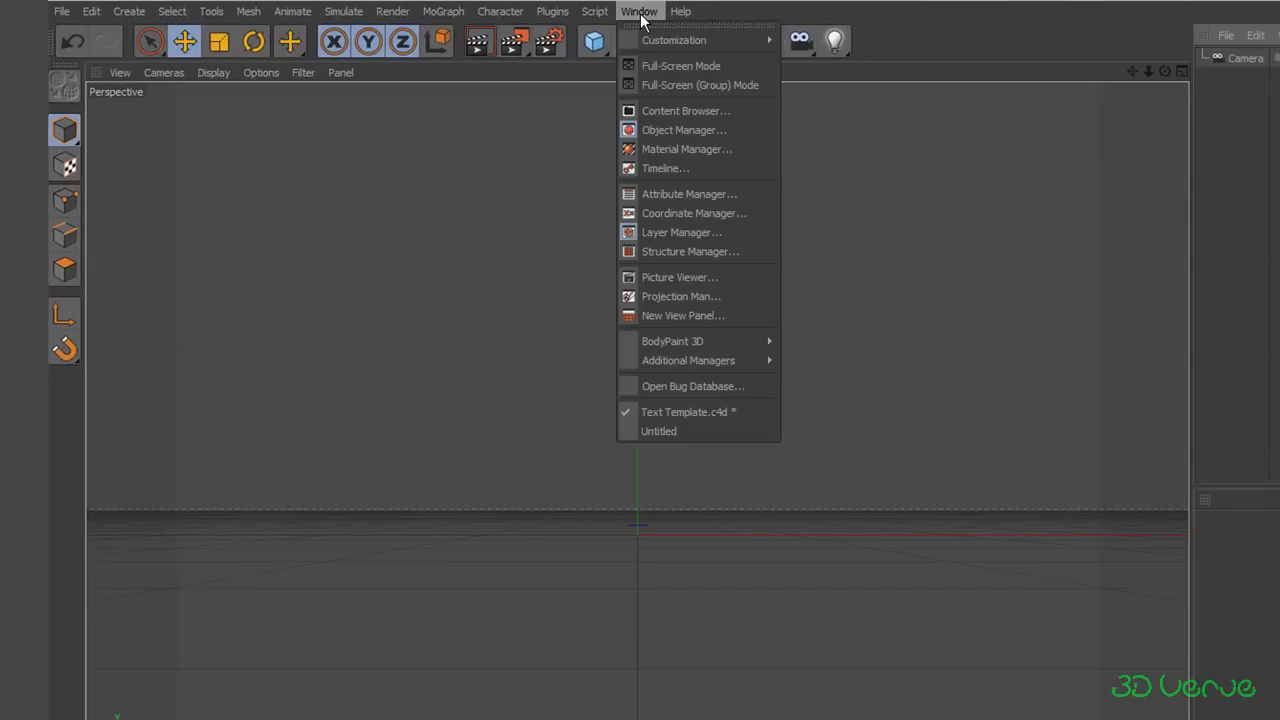
pyautogui.moveTo(649, 40)
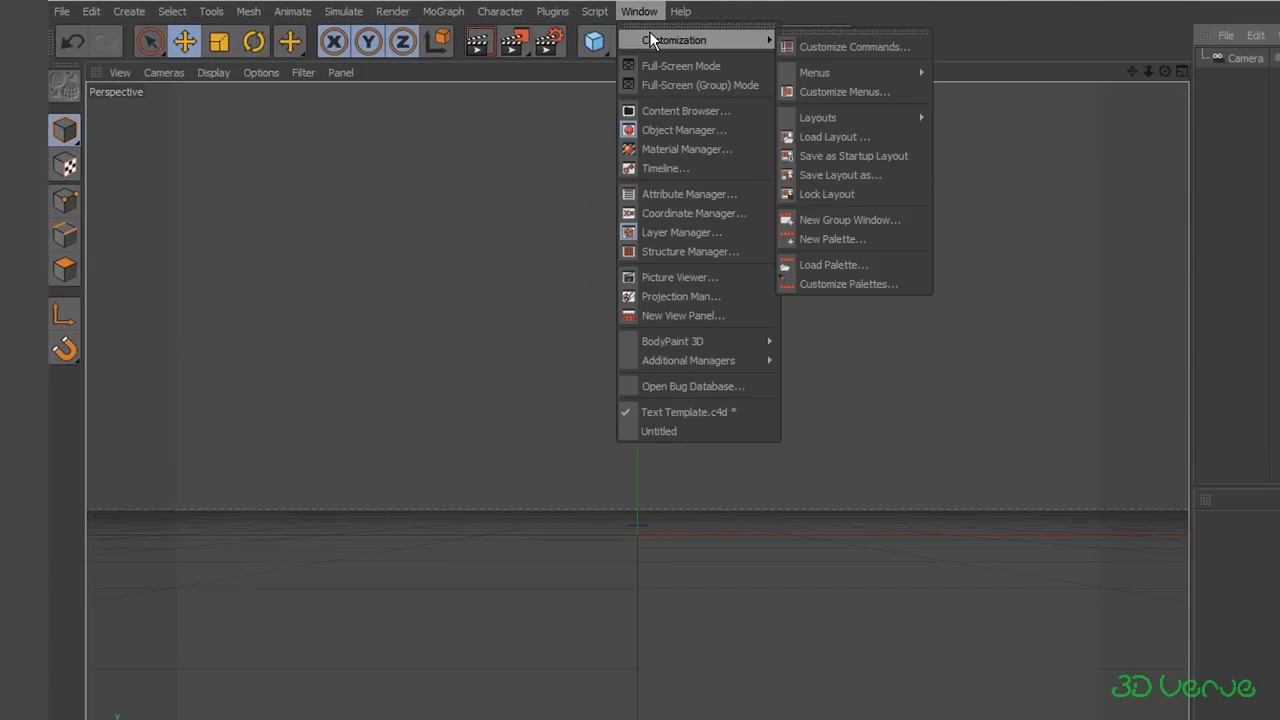
pyautogui.click(838, 92)
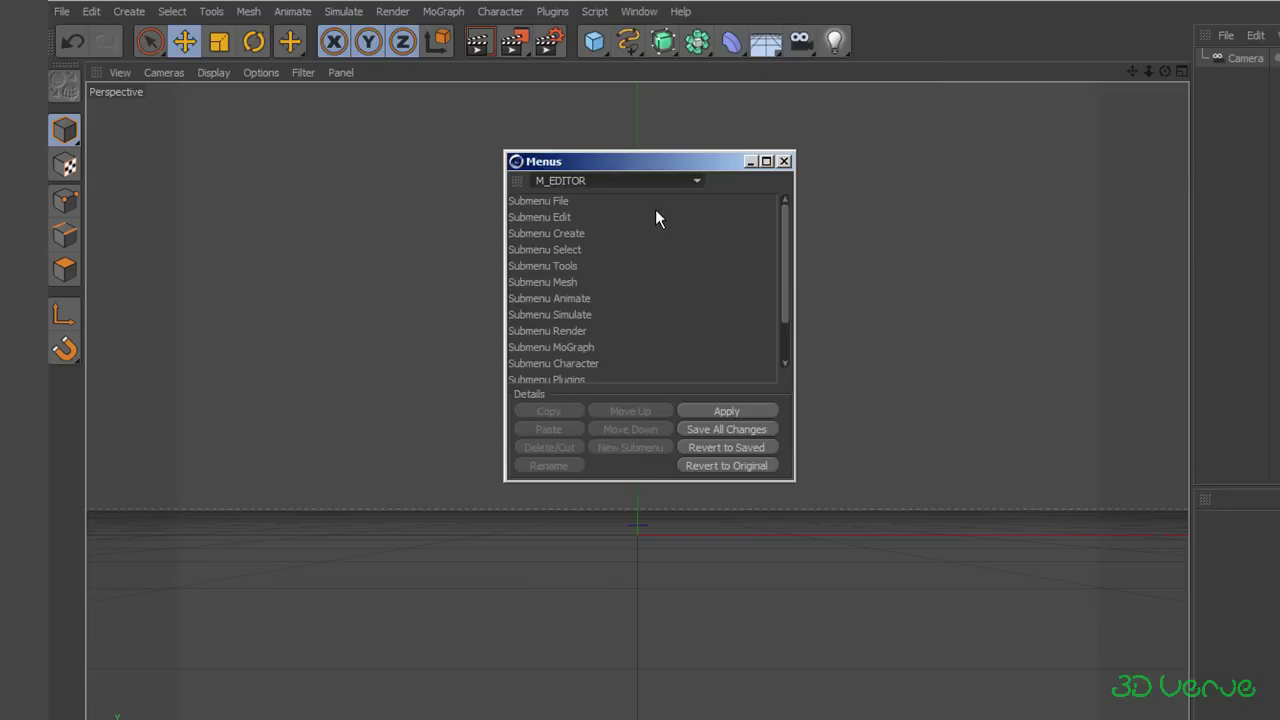
pyautogui.click(696, 182)
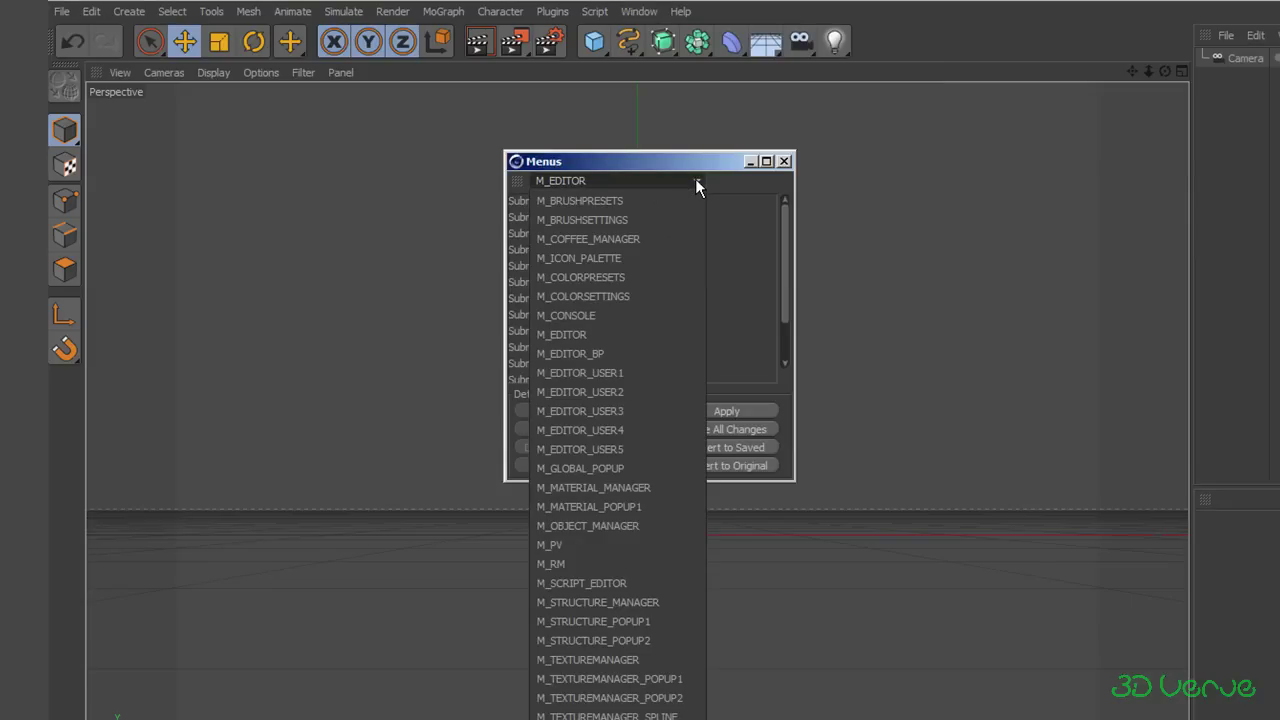
pyautogui.click(608, 372)
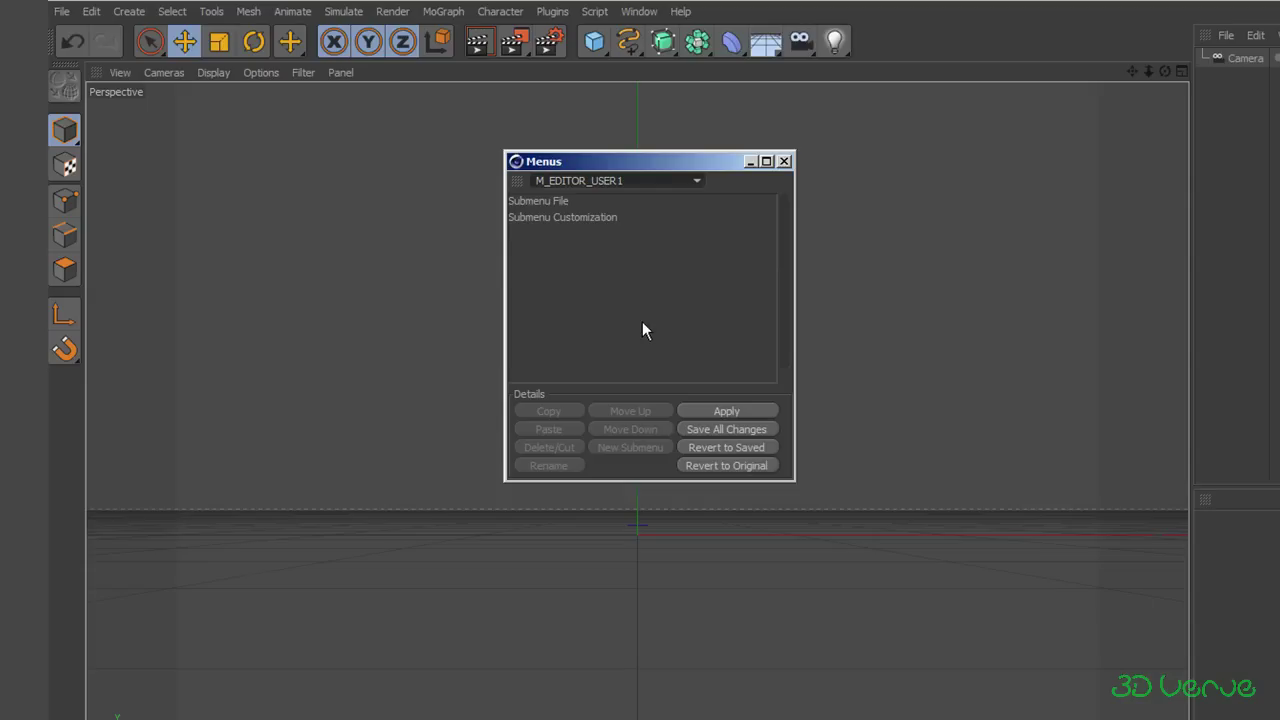
# Step: Add a new submenu named 3DVerve above Submenu Customization in M_EDITOR_USER1
pyautogui.click(538, 217)
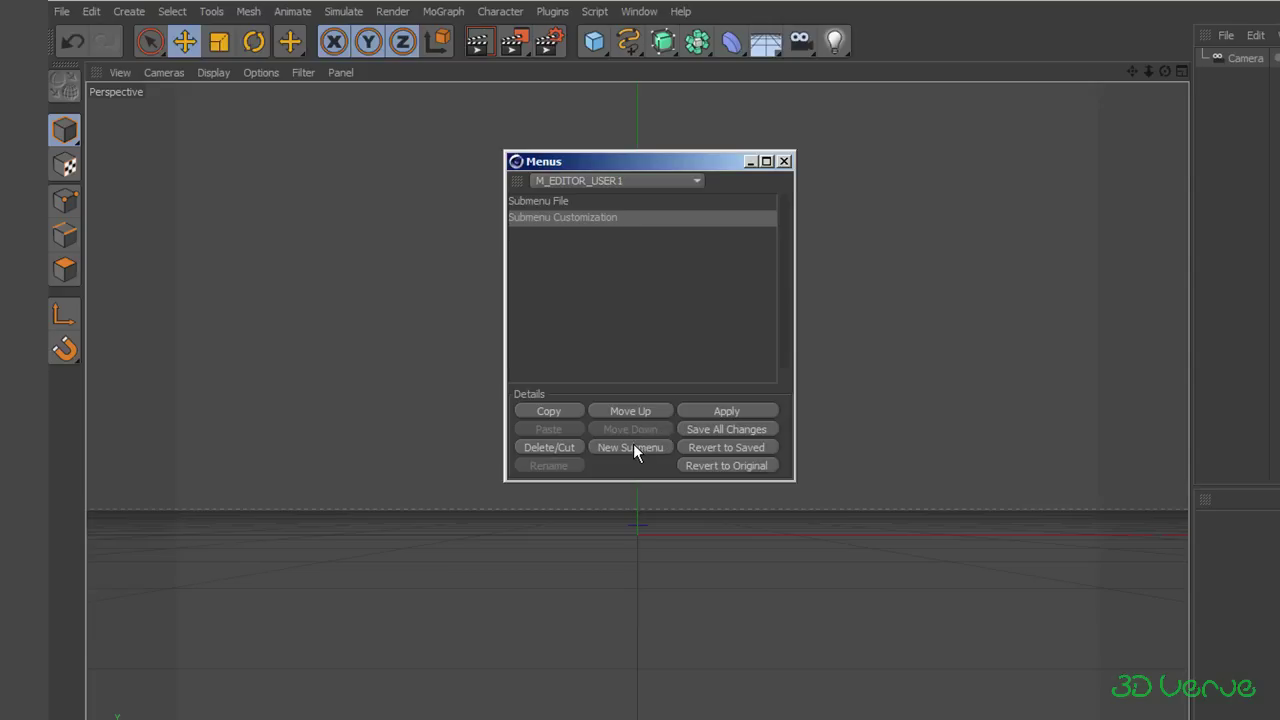
pyautogui.click(631, 447)
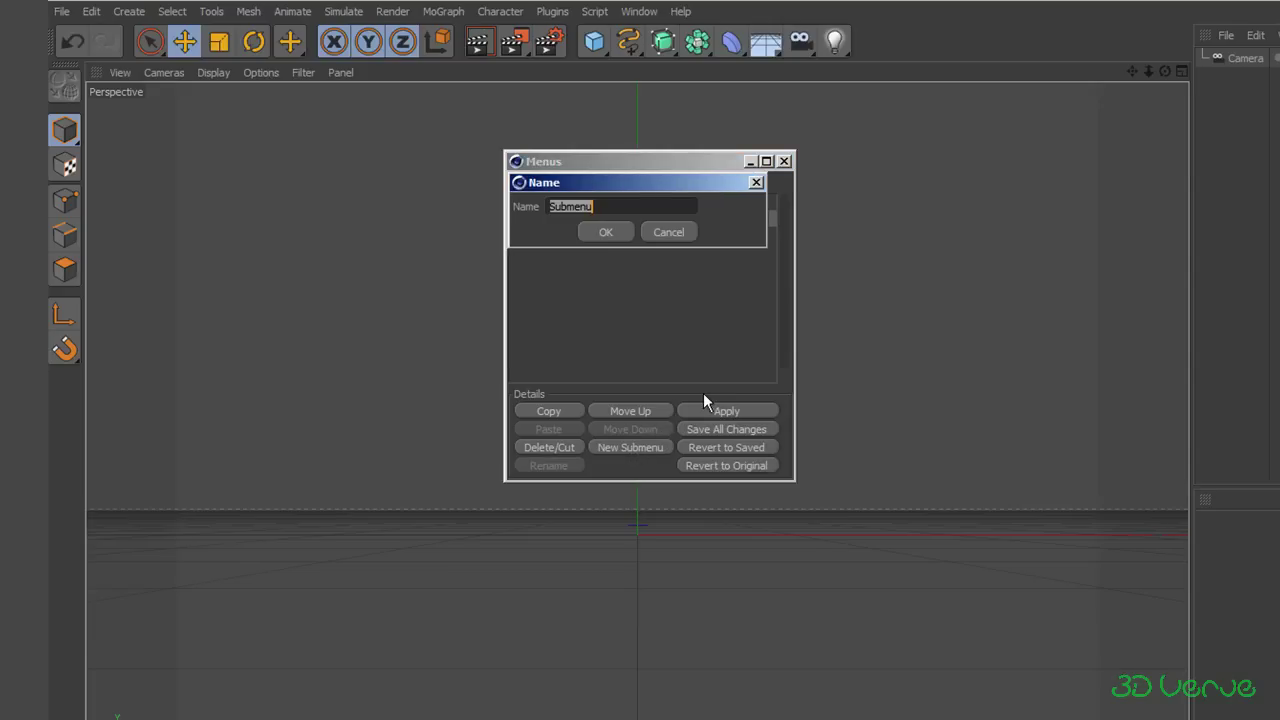
pyautogui.write('3DVere')
pyautogui.write('e')
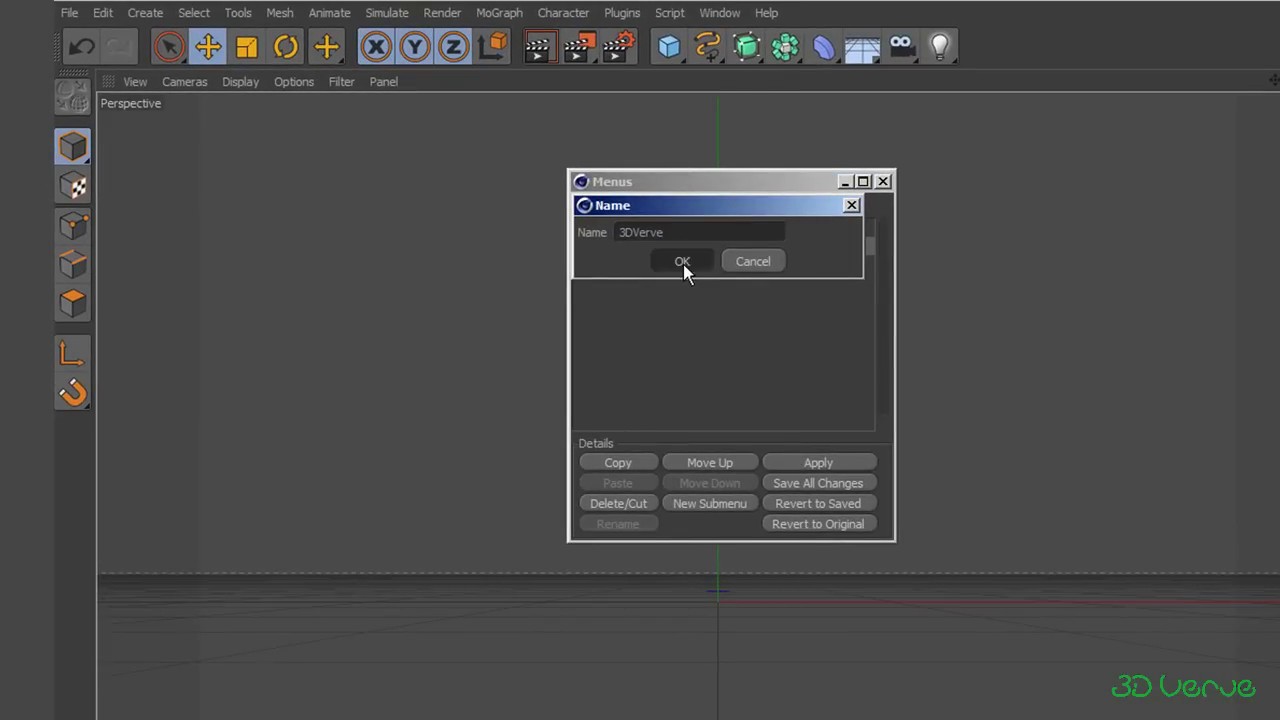
pyautogui.click(683, 264)
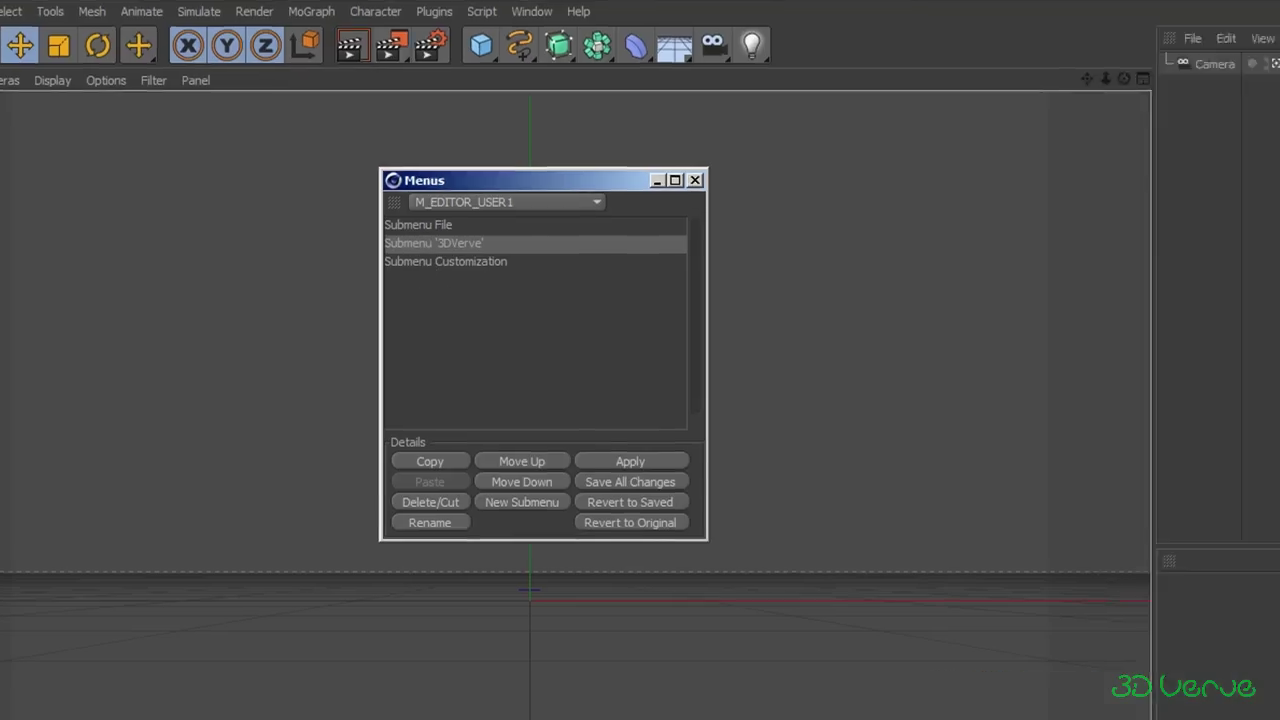
# Step: Display User menu 1 in the interface and apply the edited menu so the 3DVerve submenu is included
pyautogui.click(1244, 8)
pyautogui.click(1195, 209)
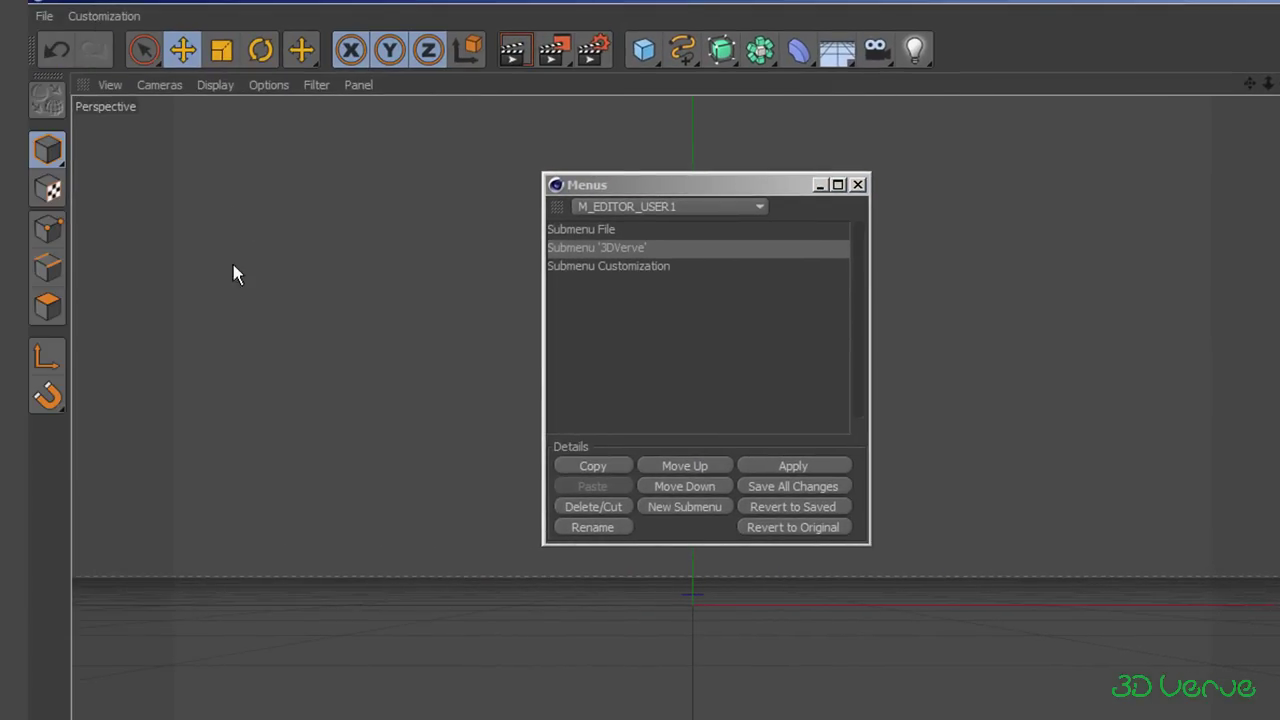
pyautogui.click(801, 464)
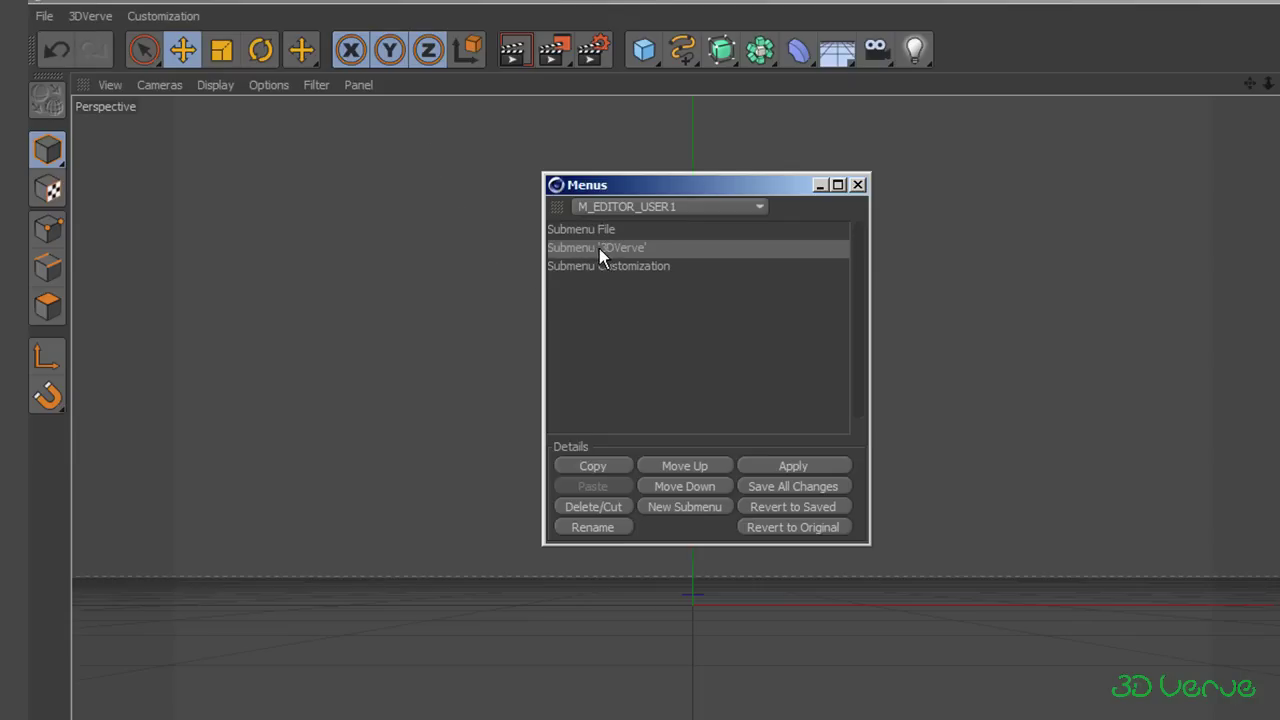
# Step: Move the 3DVerve submenu below Submenu Customization, apply the change and check it in the menu bar
pyautogui.click(690, 486)
pyautogui.click(803, 469)
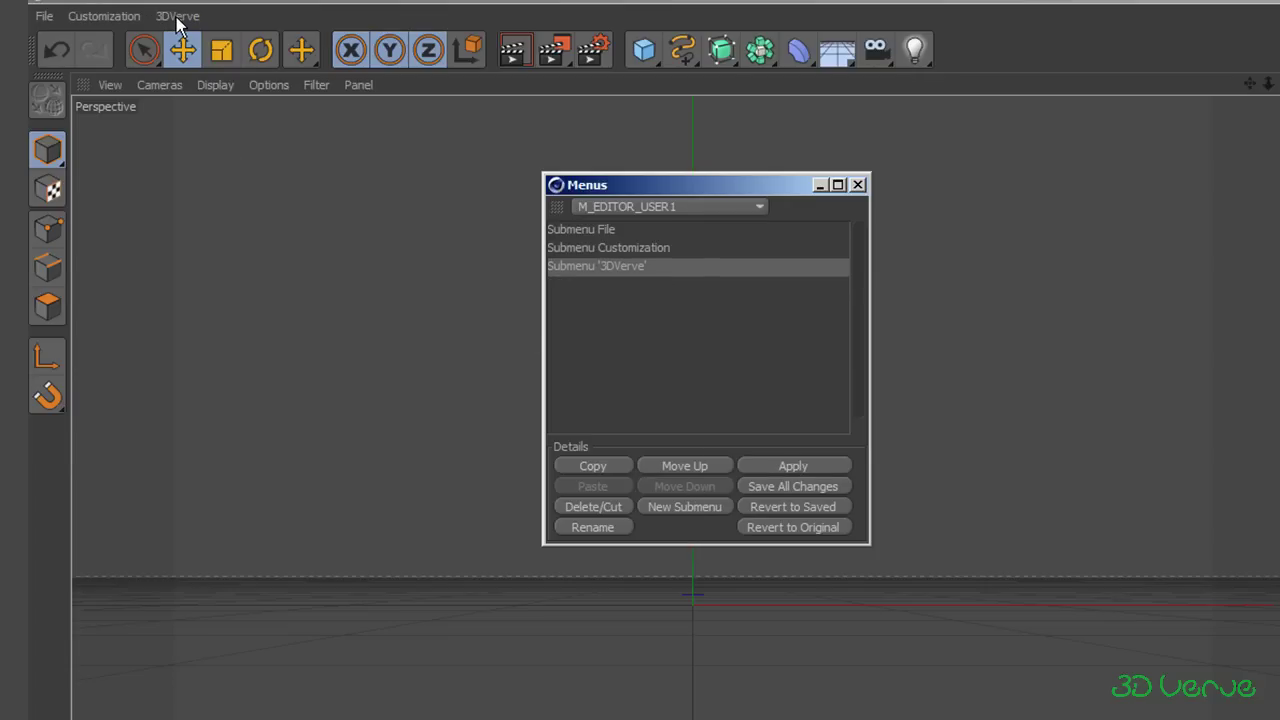
pyautogui.click(178, 22)
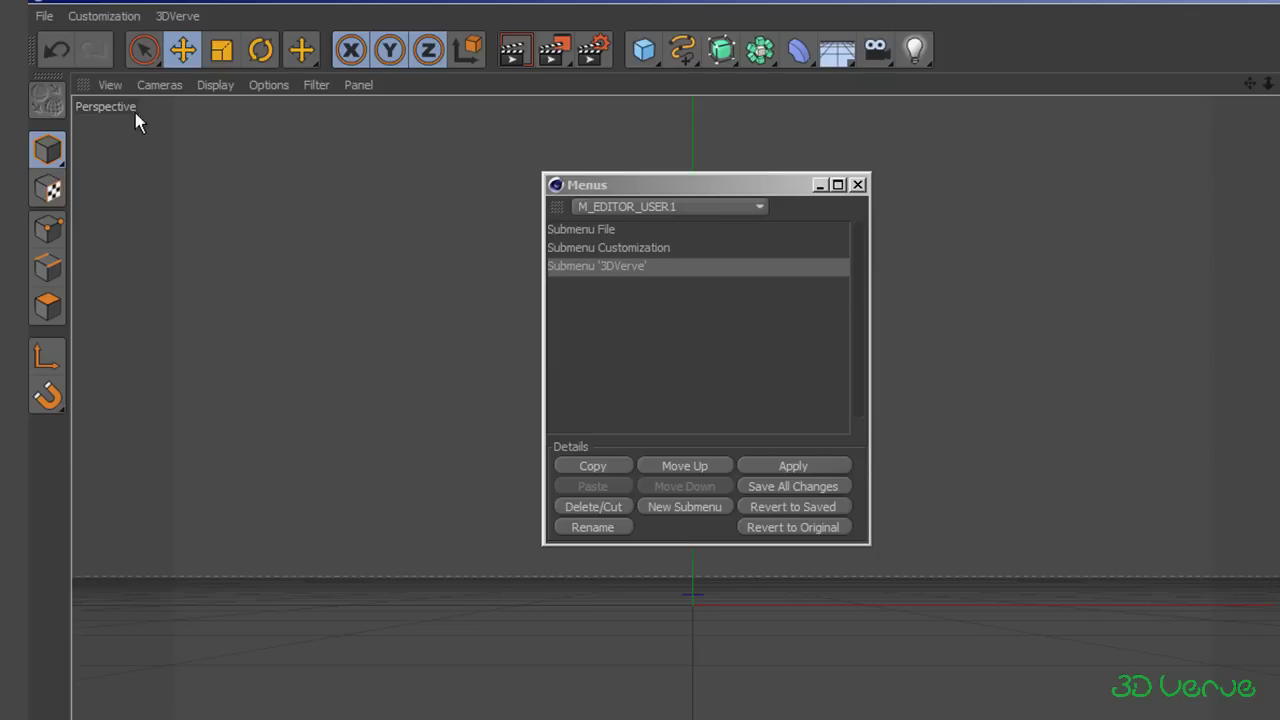
# Step: View the palette customization window opened from User menu 1's Customization commands, and close it
pyautogui.click(106, 16)
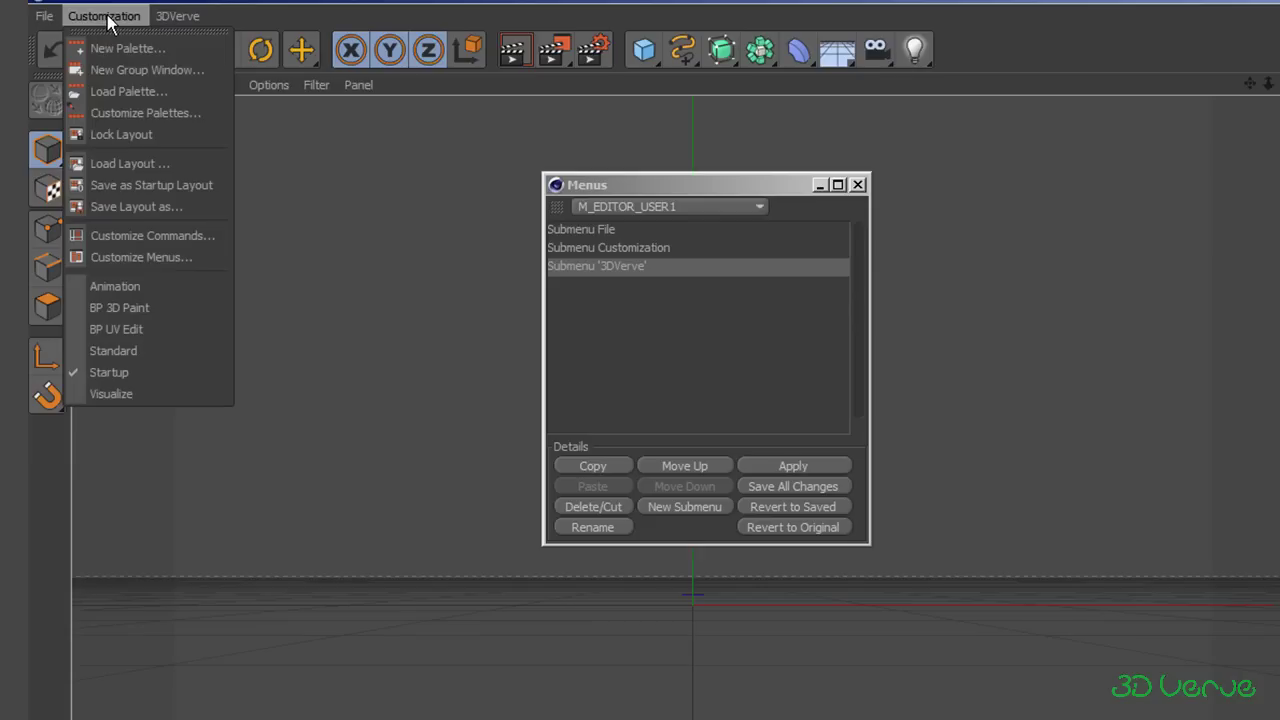
pyautogui.click(131, 114)
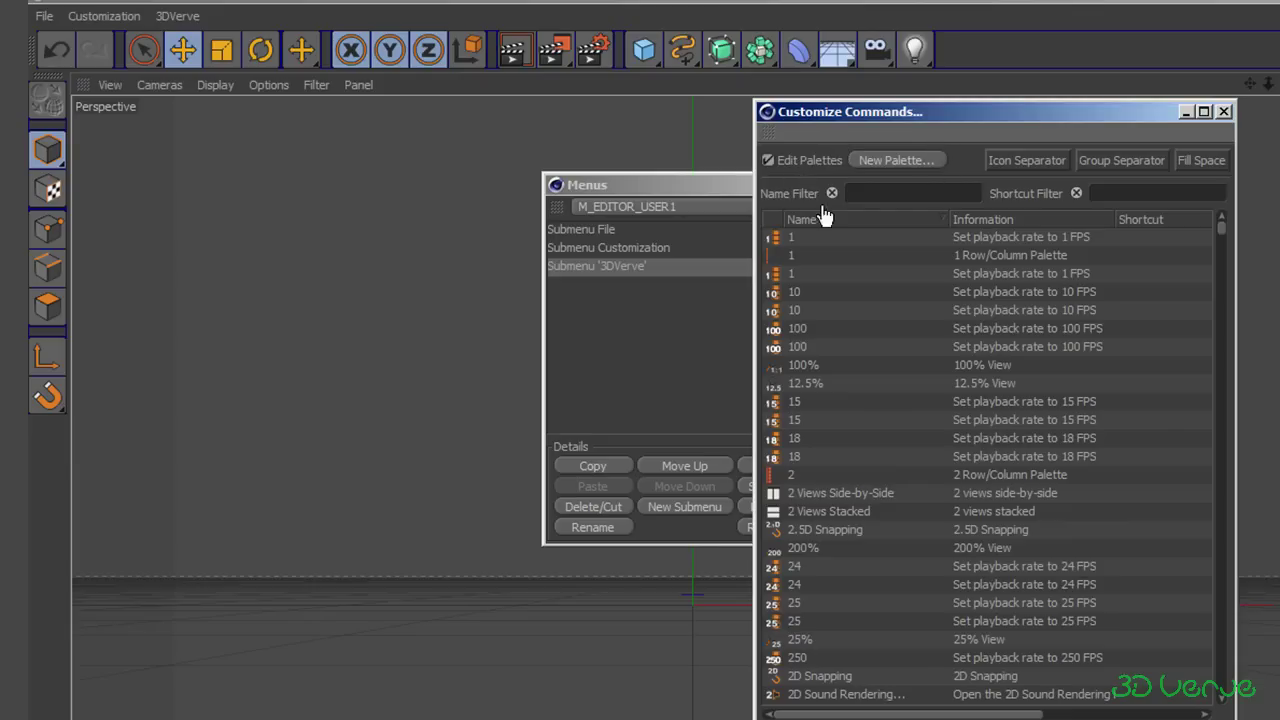
pyautogui.click(1224, 112)
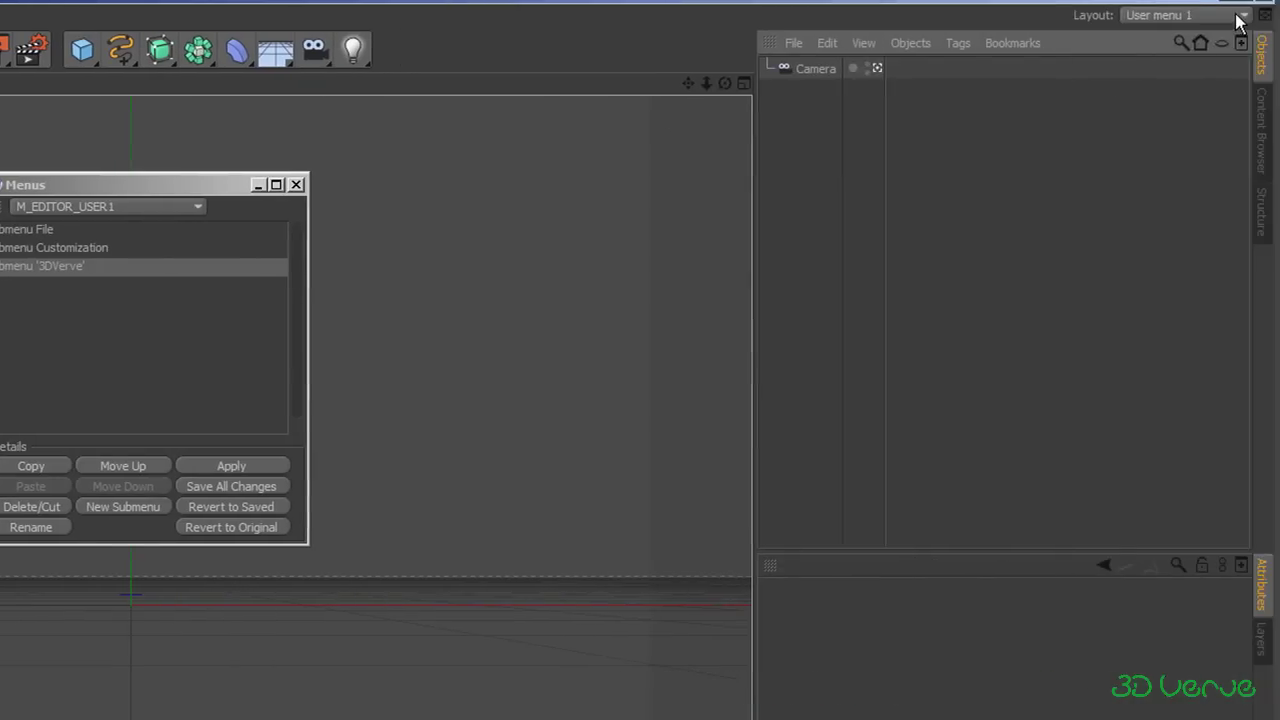
# Step: Restore the CINEMA 4D menu and open the Customize Commands window with Edit Palettes enabled
pyautogui.click(1236, 15)
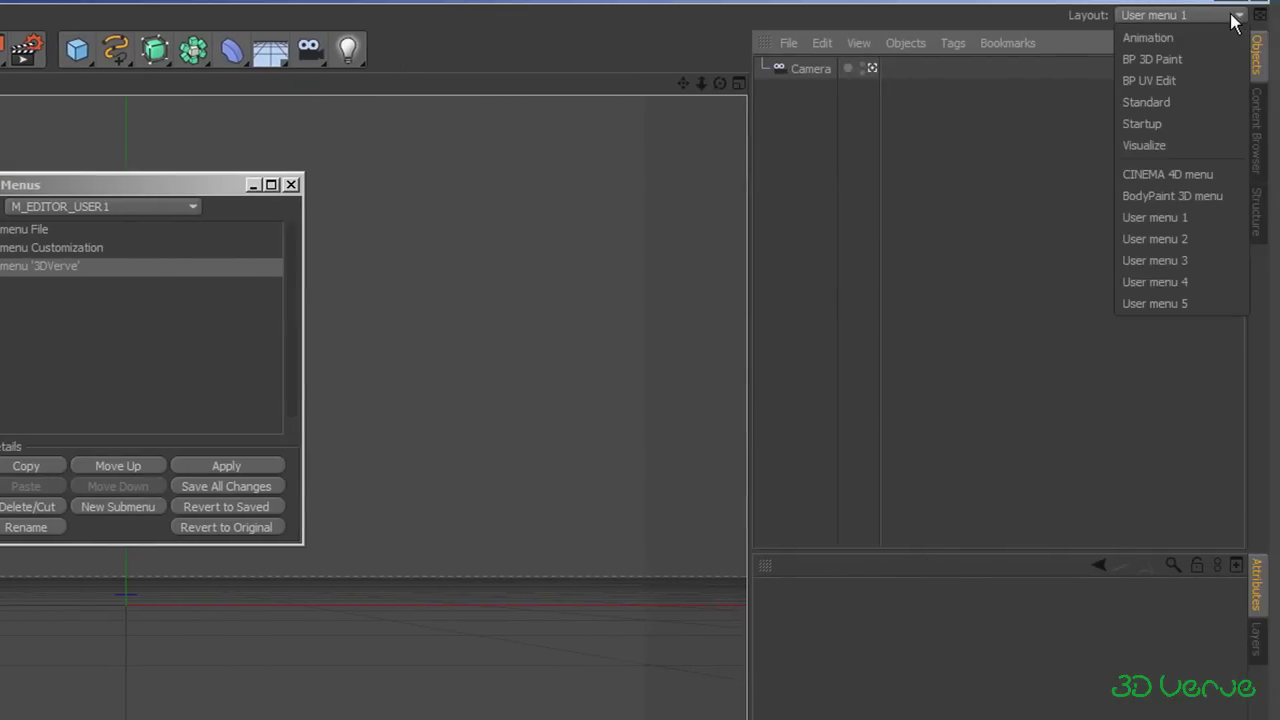
pyautogui.click(1210, 174)
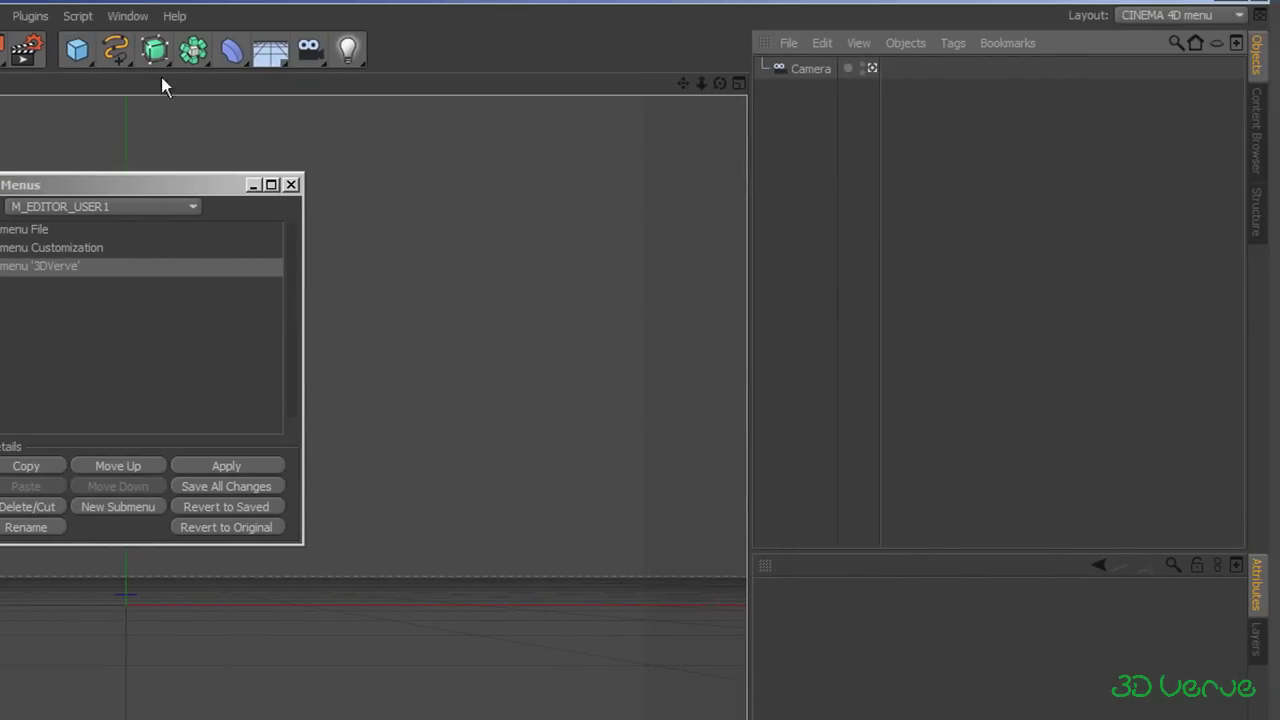
pyautogui.click(126, 16)
pyautogui.moveTo(148, 51)
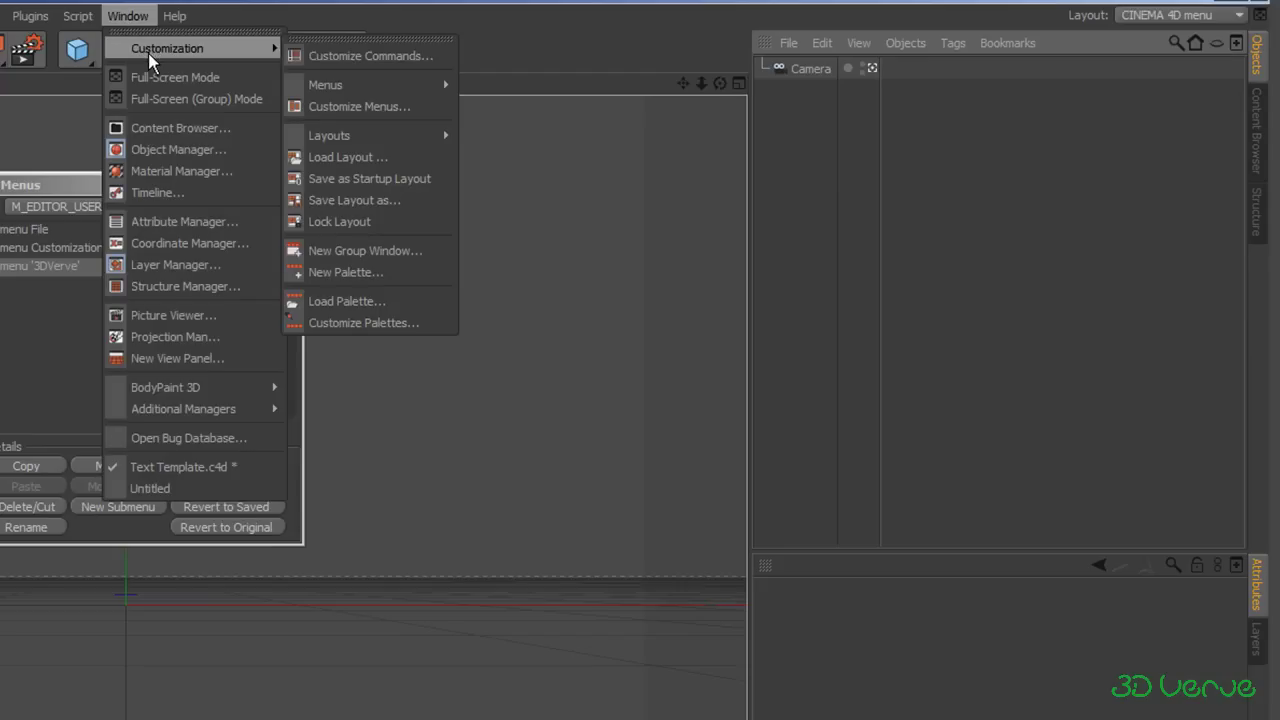
pyautogui.click(350, 56)
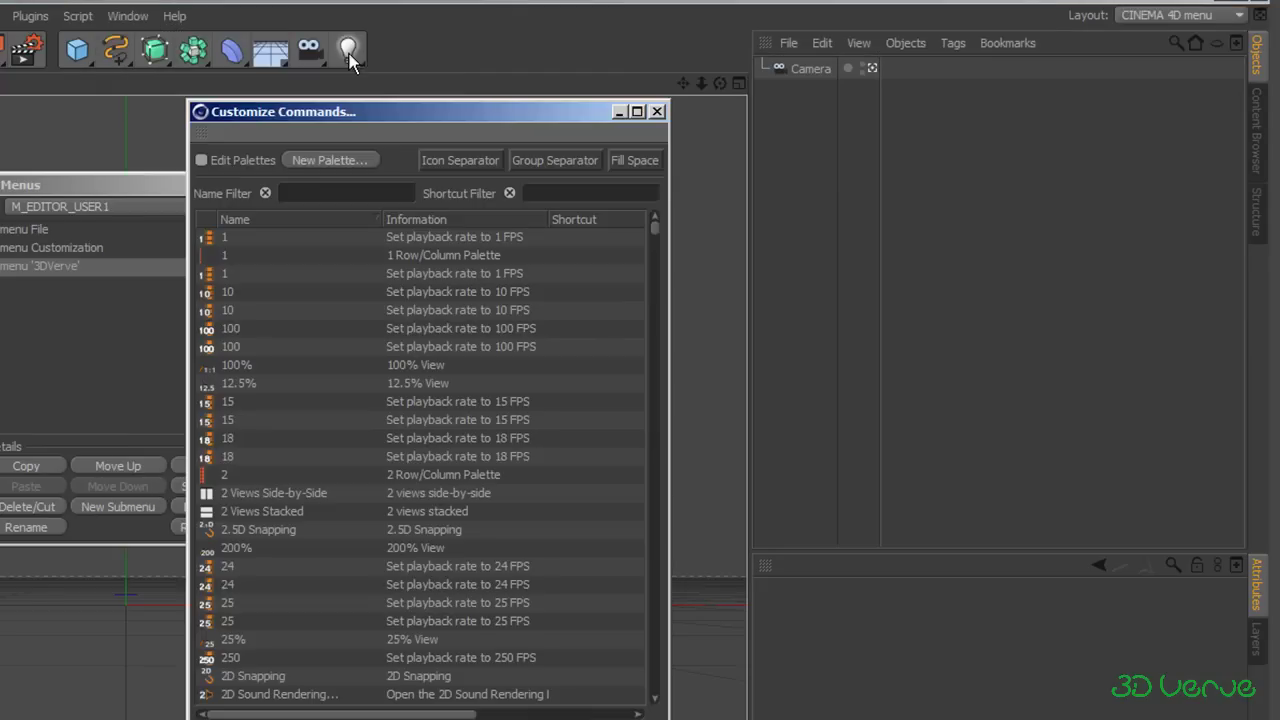
pyautogui.click(201, 160)
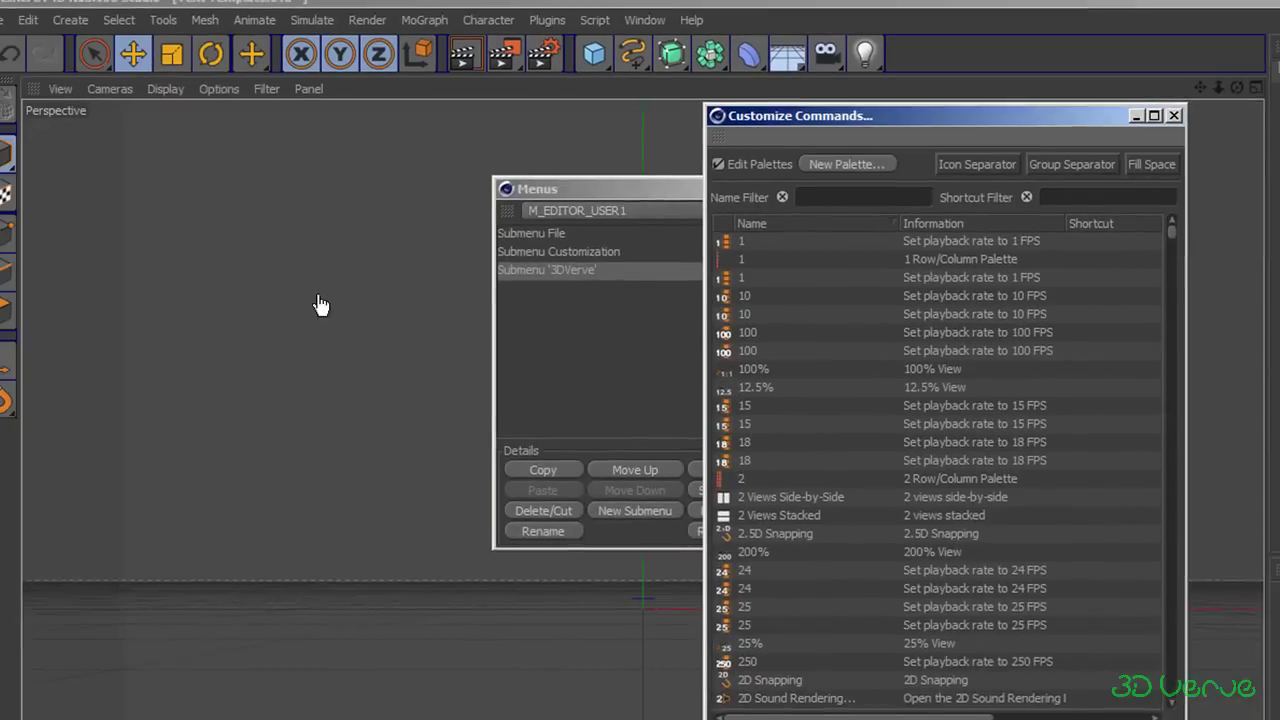
# Step: Relocate the Move tool icon from the horizontal tool palette to the vertical mode palette, below the magnet icon
pyautogui.click(160, 209)
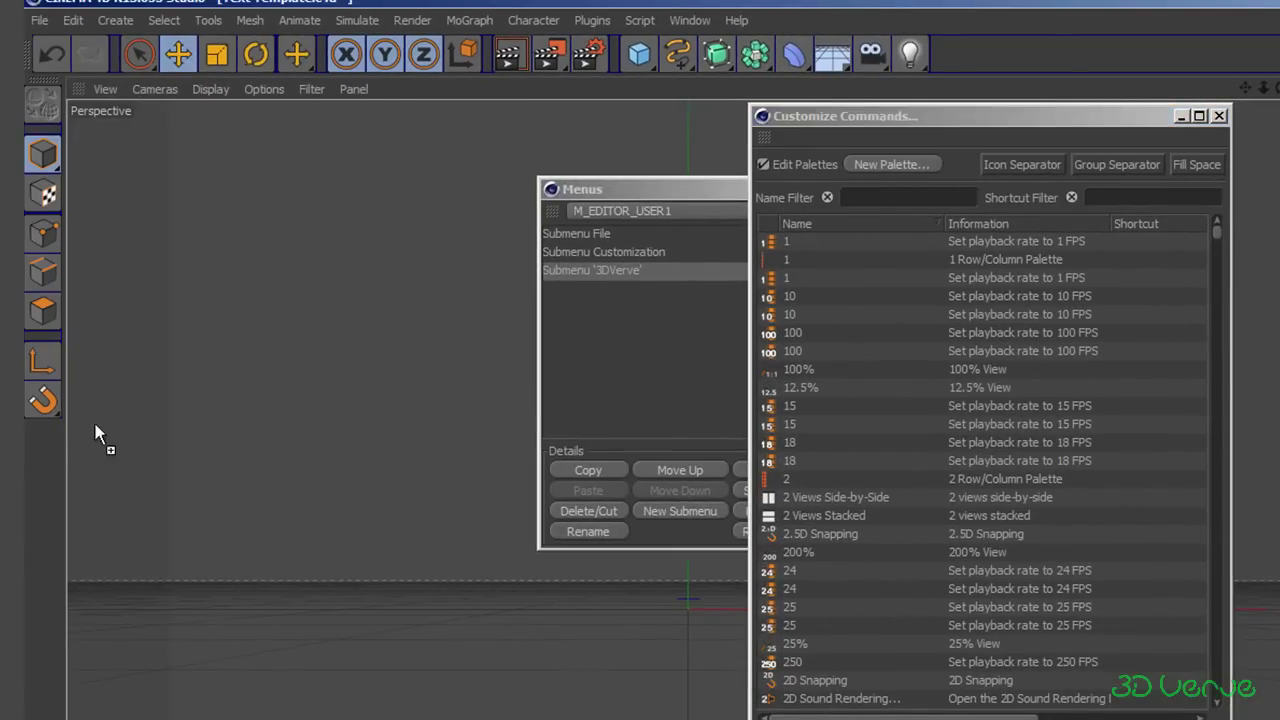
pyautogui.moveTo(43, 444); pyautogui.dragTo(43, 440)
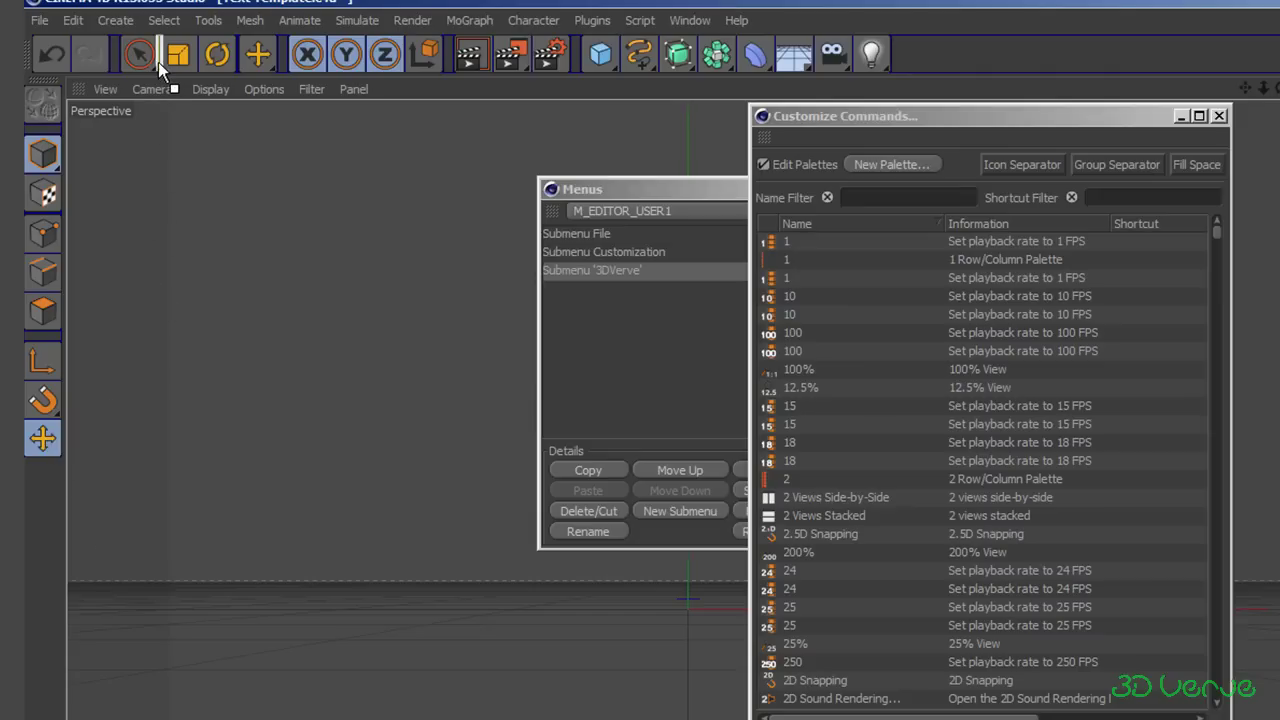
# Step: Return the Move icon to the horizontal palette before the Scale tool, then add Move to the 3DVerve submenu and apply the change
pyautogui.moveTo(158, 62); pyautogui.dragTo(182, 67)
pyautogui.moveTo(407, 279); pyautogui.dragTo(582, 273)
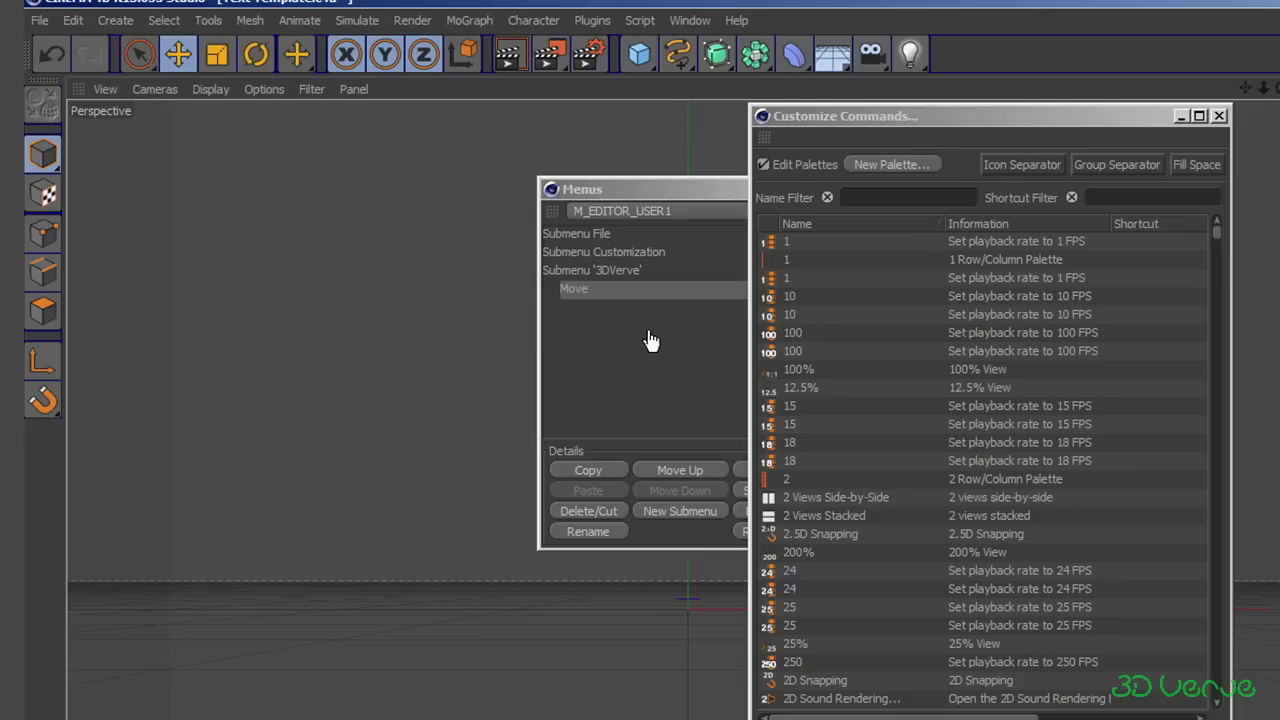
pyautogui.moveTo(698, 184); pyautogui.dragTo(559, 181)
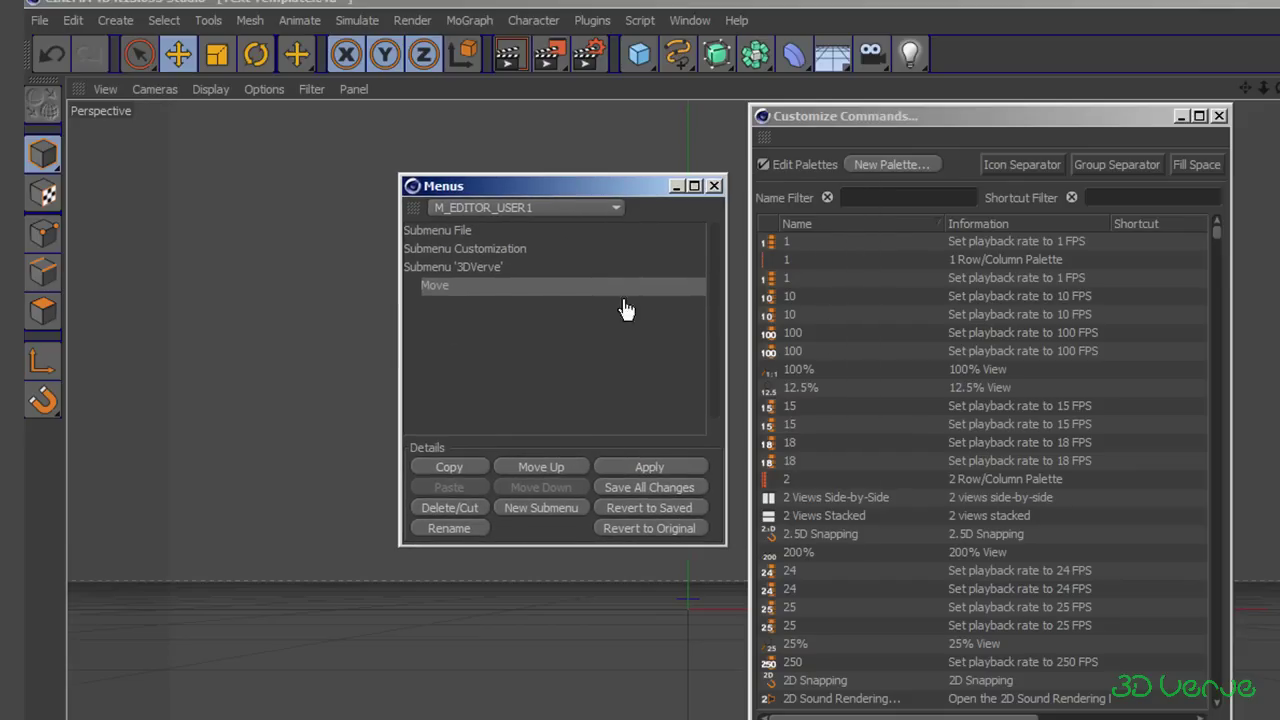
pyautogui.click(657, 474)
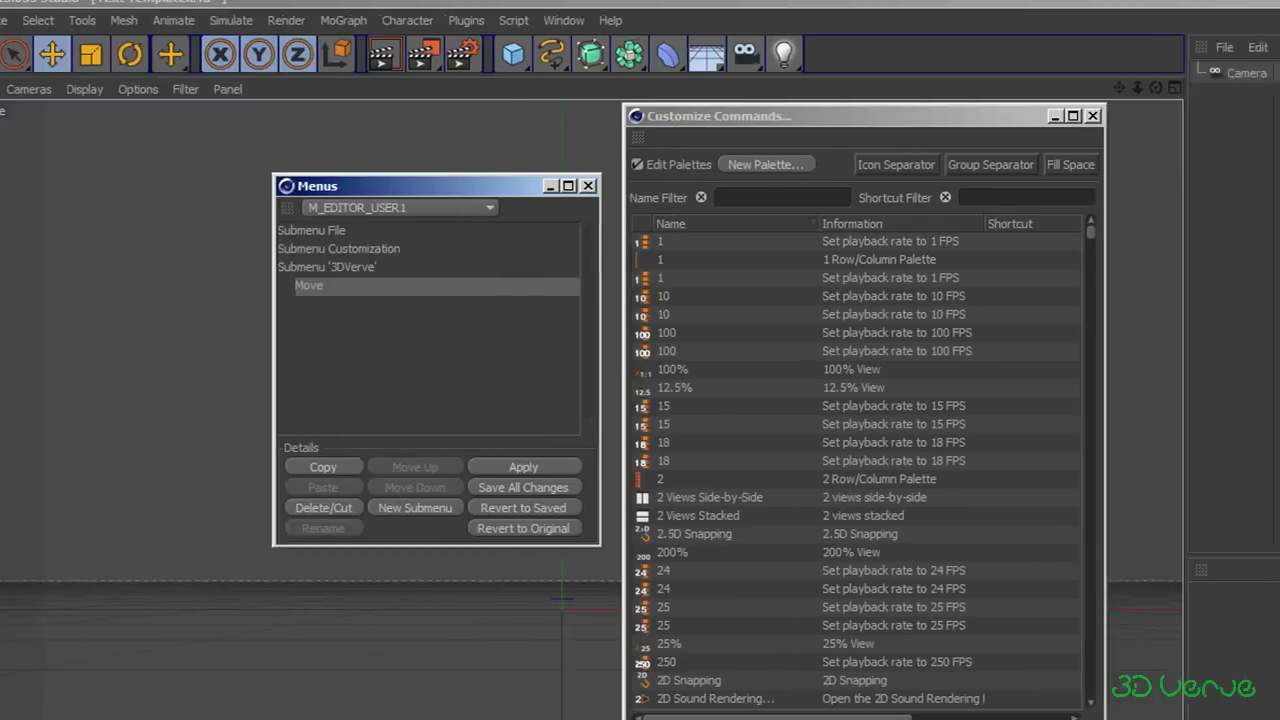
# Step: Switch the menu set to User menu 1 and check the Move command in the 3DVerve menu
pyautogui.click(1175, 19)
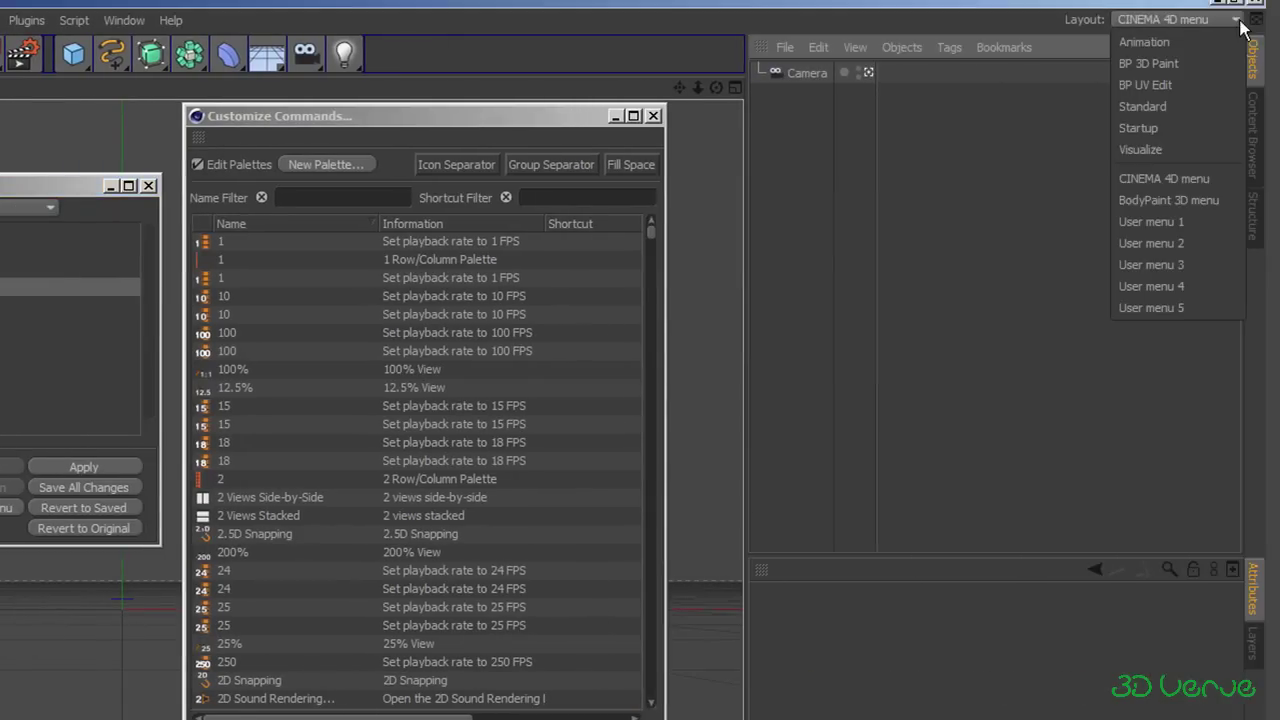
pyautogui.click(1188, 222)
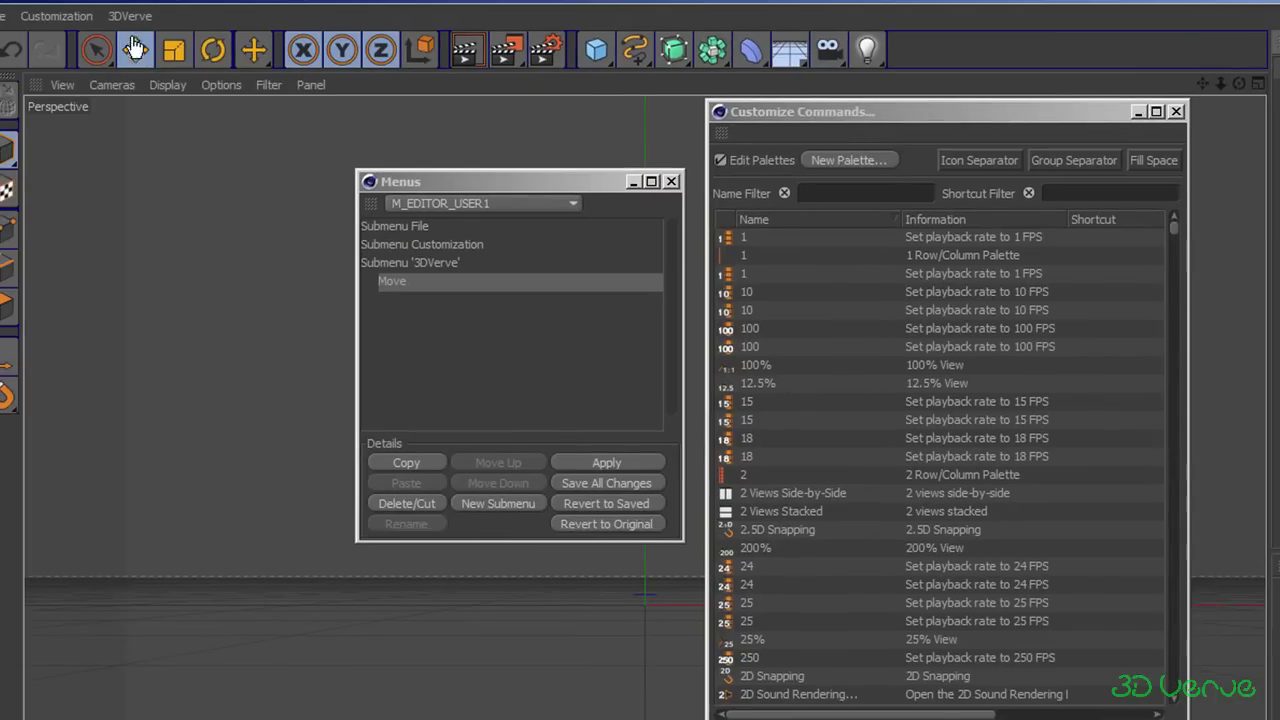
pyautogui.click(131, 17)
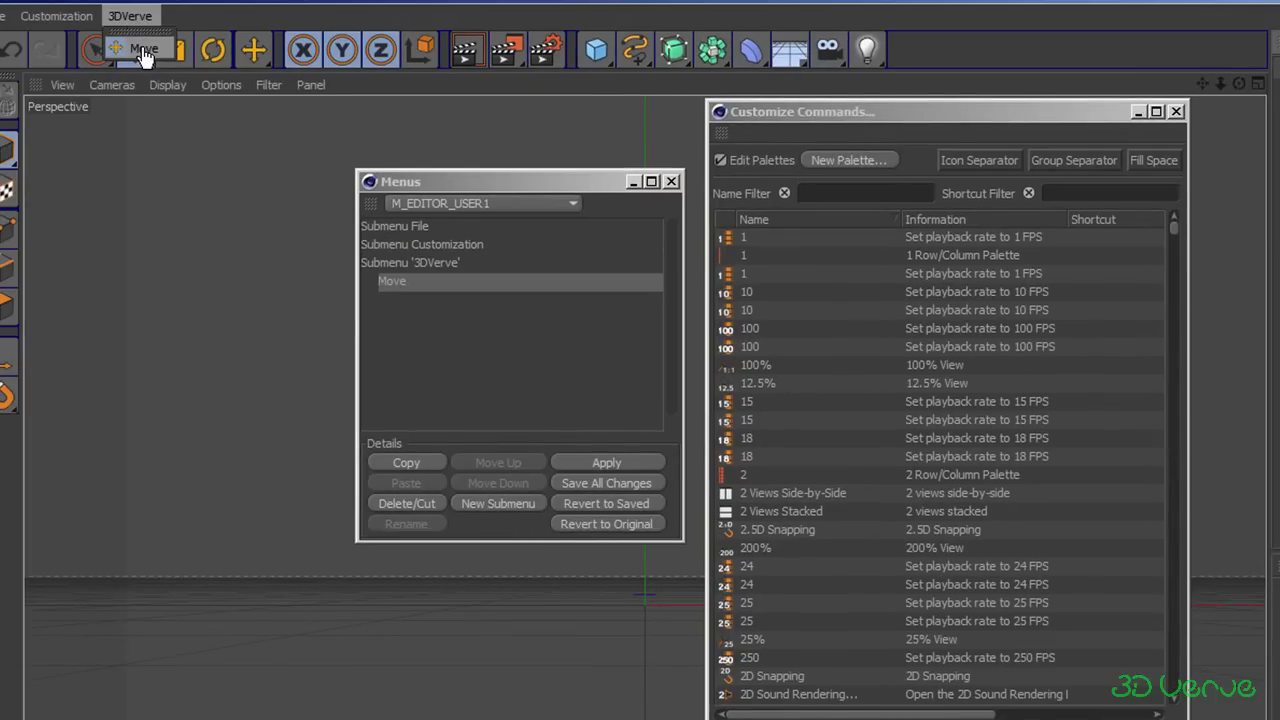
pyautogui.click(145, 50)
pyautogui.click(131, 16)
pyautogui.click(131, 16)
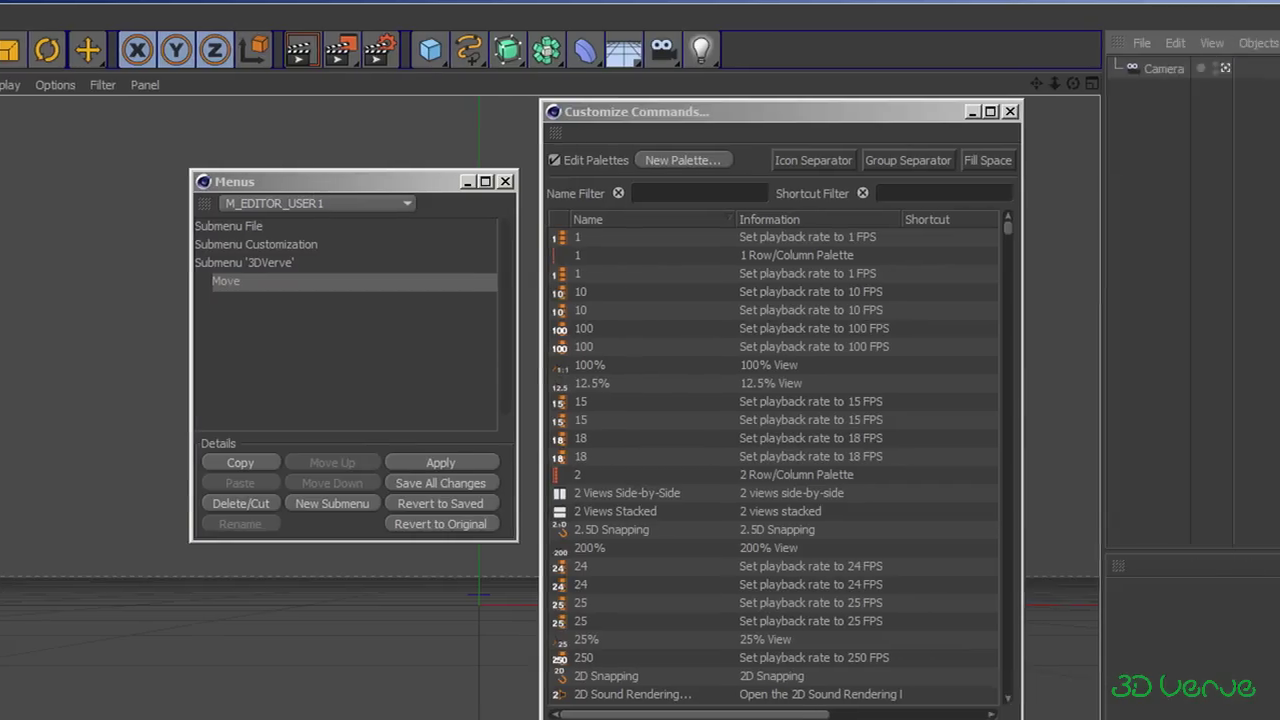
# Step: Restore the CINEMA 4D menu and tear off the Select menu as a floating palette beside the Menus window
pyautogui.click(1180, 15)
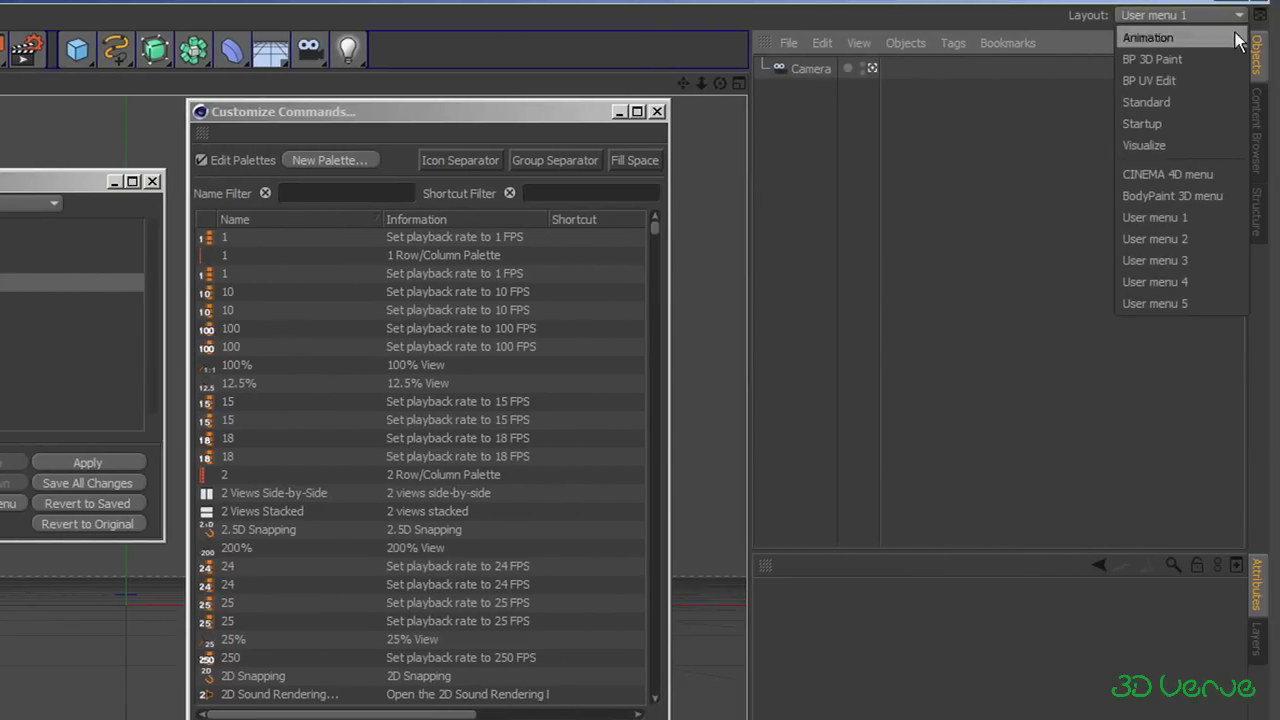
pyautogui.click(1226, 172)
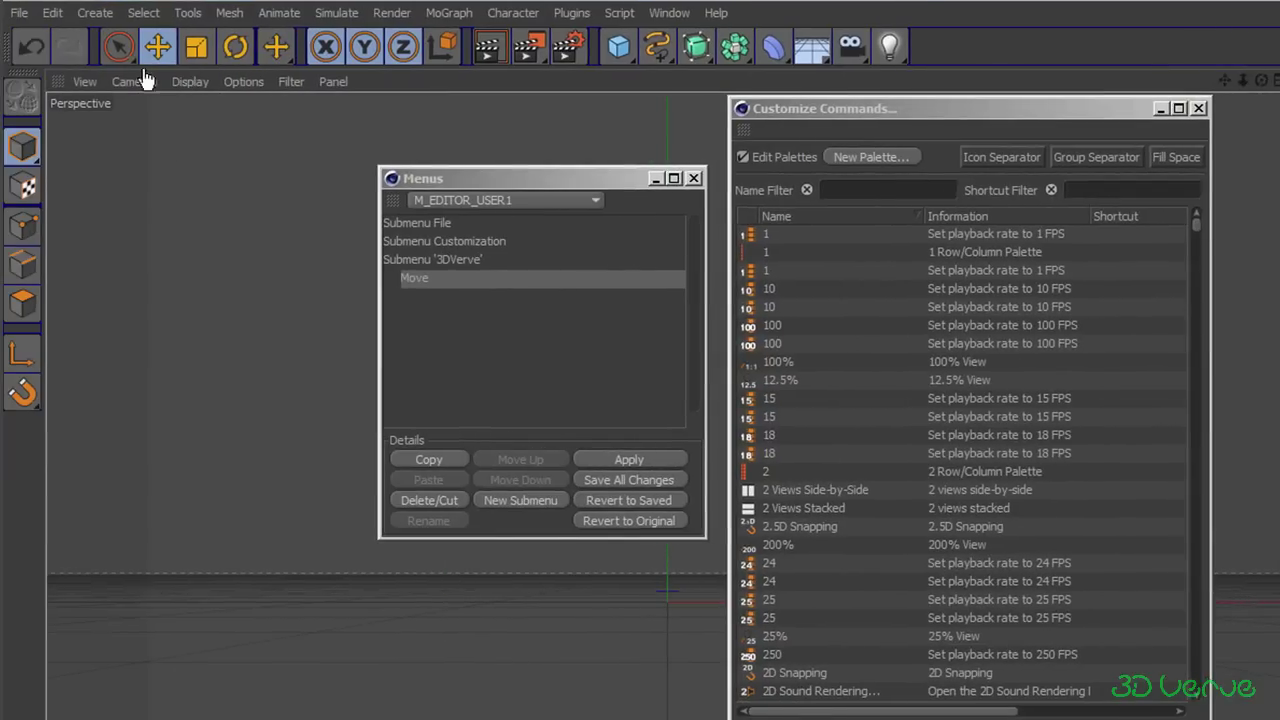
pyautogui.click(143, 14)
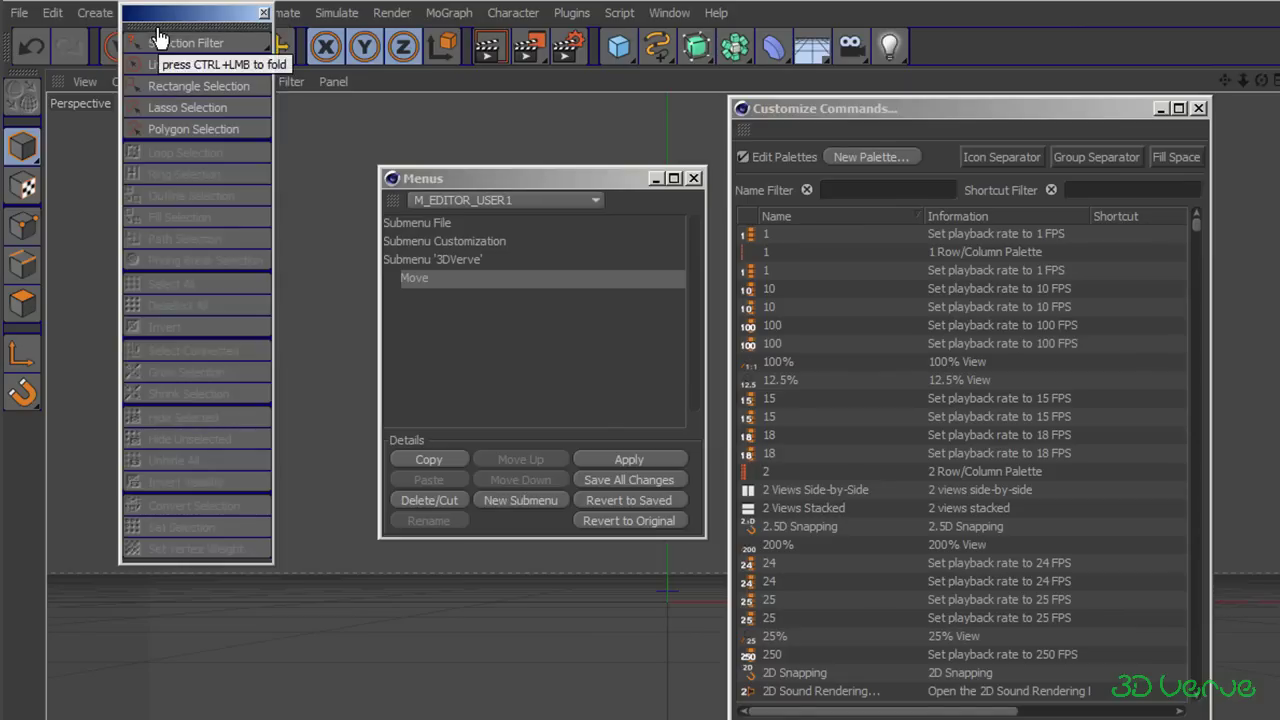
pyautogui.click(186, 28)
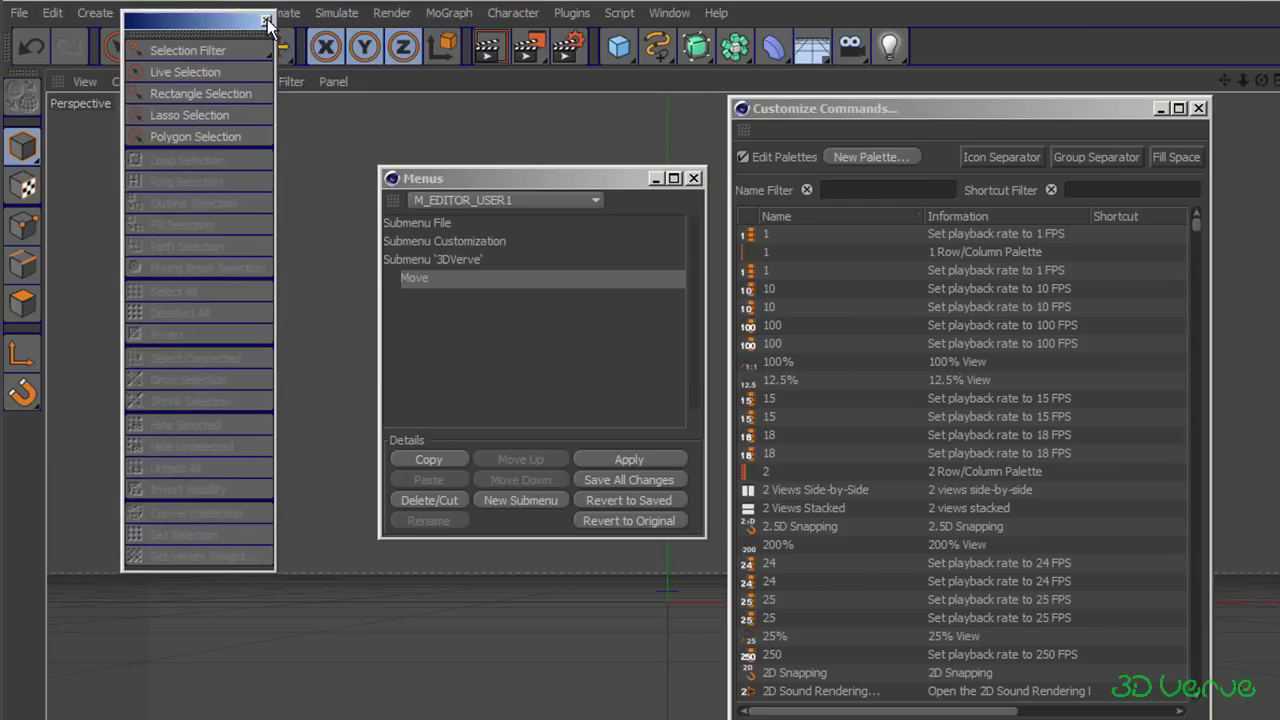
pyautogui.click(263, 13)
pyautogui.click(155, 14)
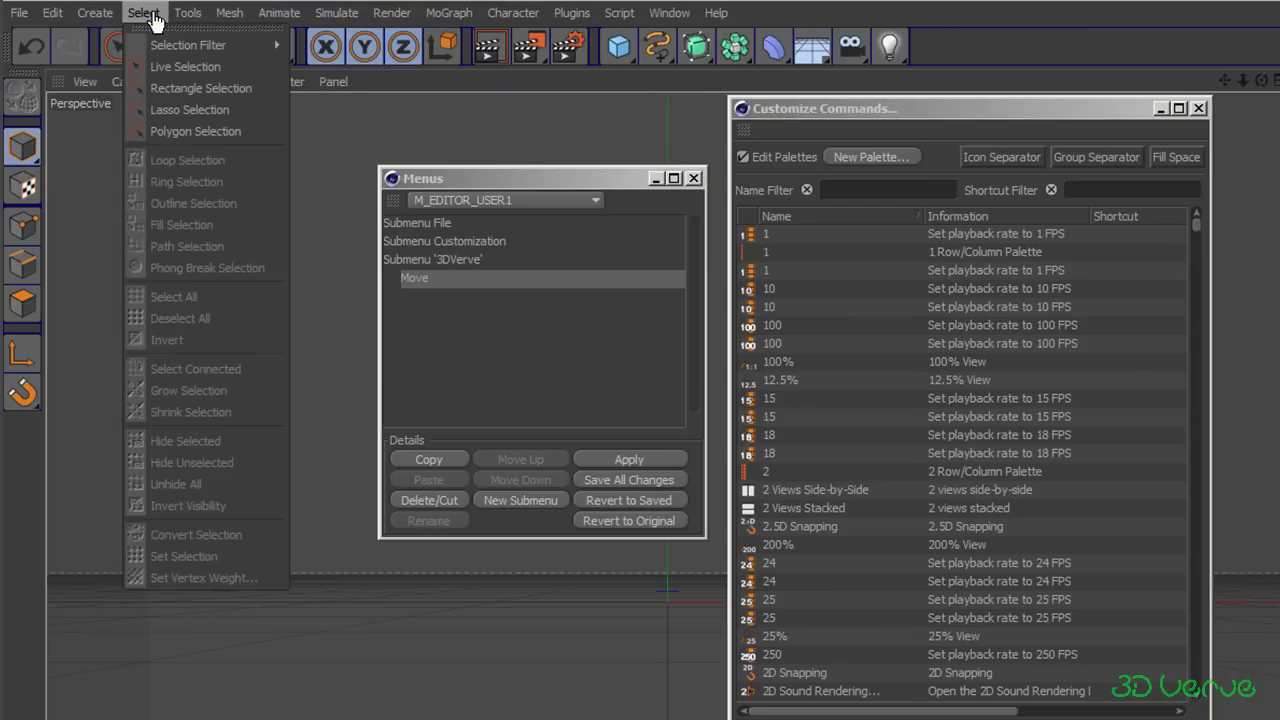
pyautogui.click(176, 28)
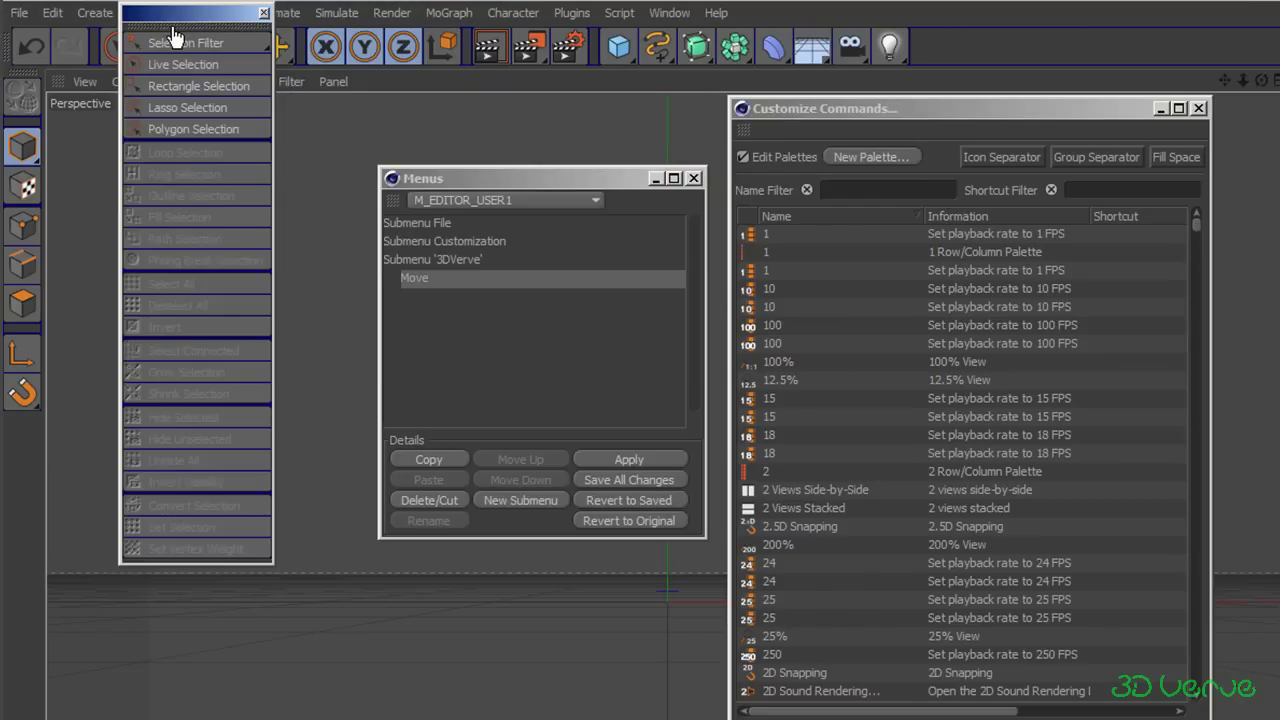
pyautogui.moveTo(195, 17); pyautogui.dragTo(259, 166)
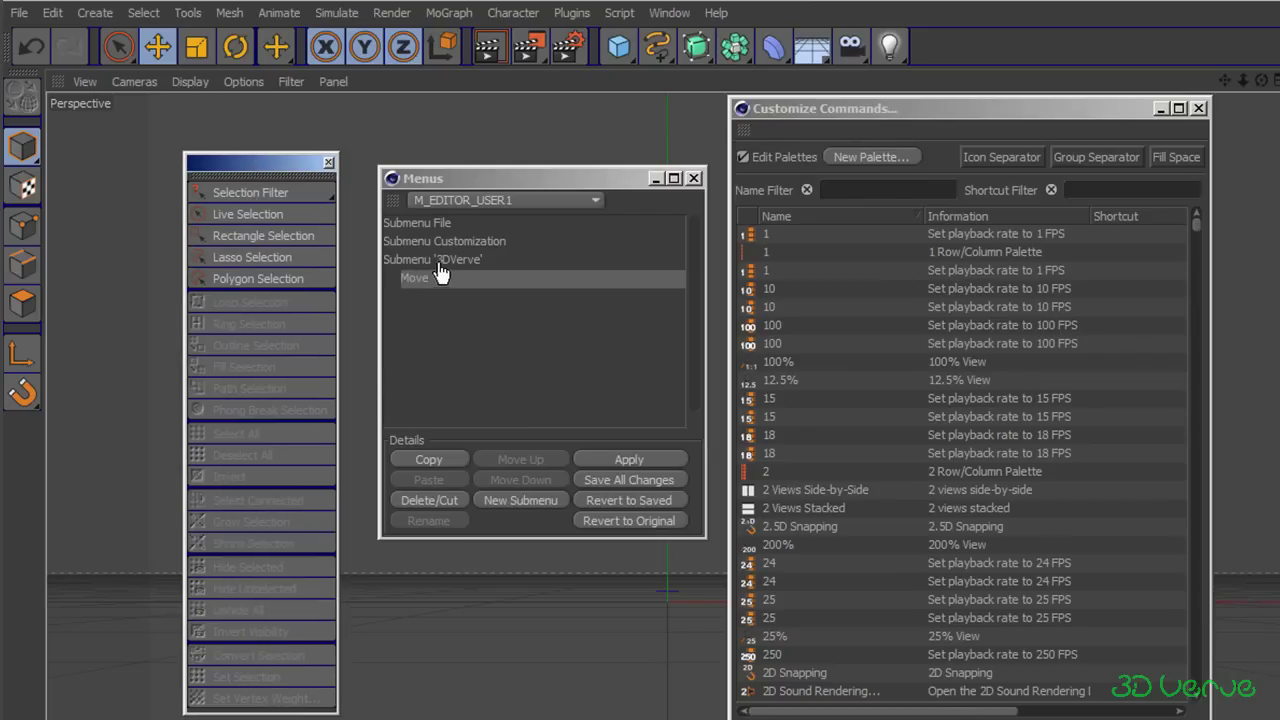
# Step: Add Live Selection and Rectangle Selection above Move in the 3DVerve submenu, with Live Selection first, and apply the change
pyautogui.moveTo(243, 214)
pyautogui.mouseDown()
pyautogui.moveTo(249, 229)
pyautogui.moveTo(286, 223)
pyautogui.moveTo(394, 259)
pyautogui.mouseUp()
pyautogui.moveTo(420, 268); pyautogui.dragTo(417, 277)
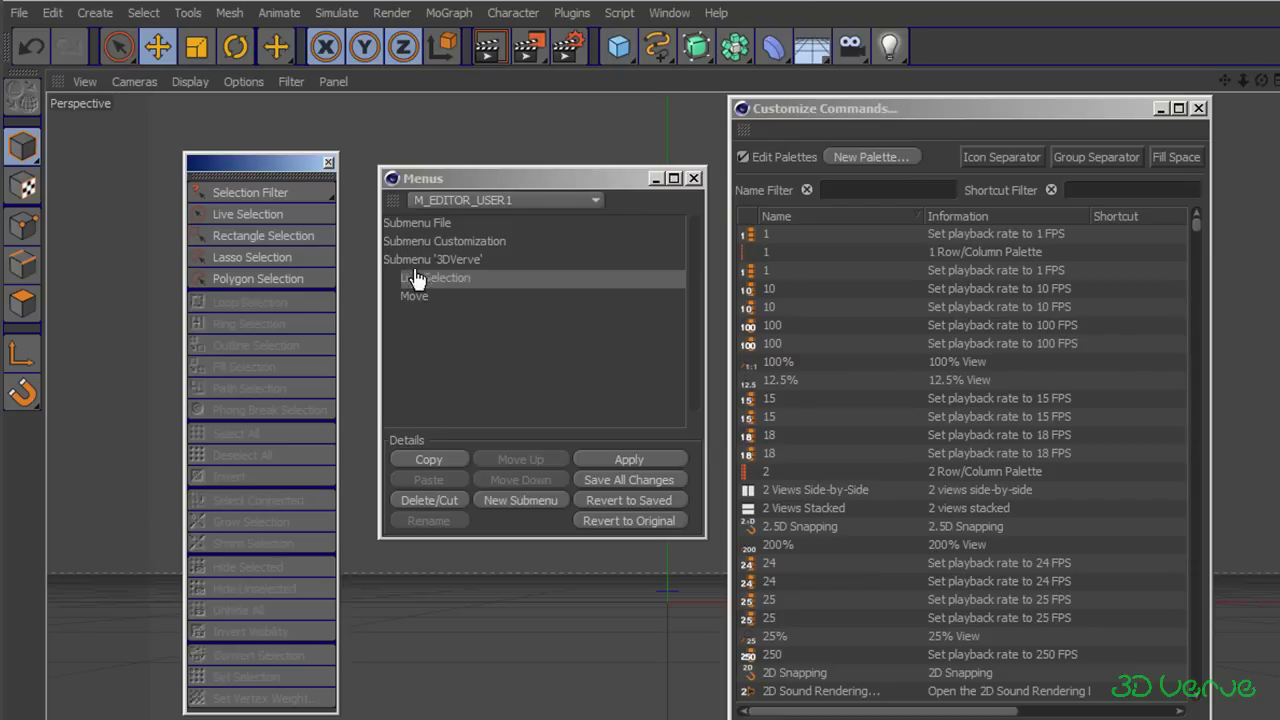
pyautogui.moveTo(245, 237); pyautogui.dragTo(424, 270)
pyautogui.click(457, 300)
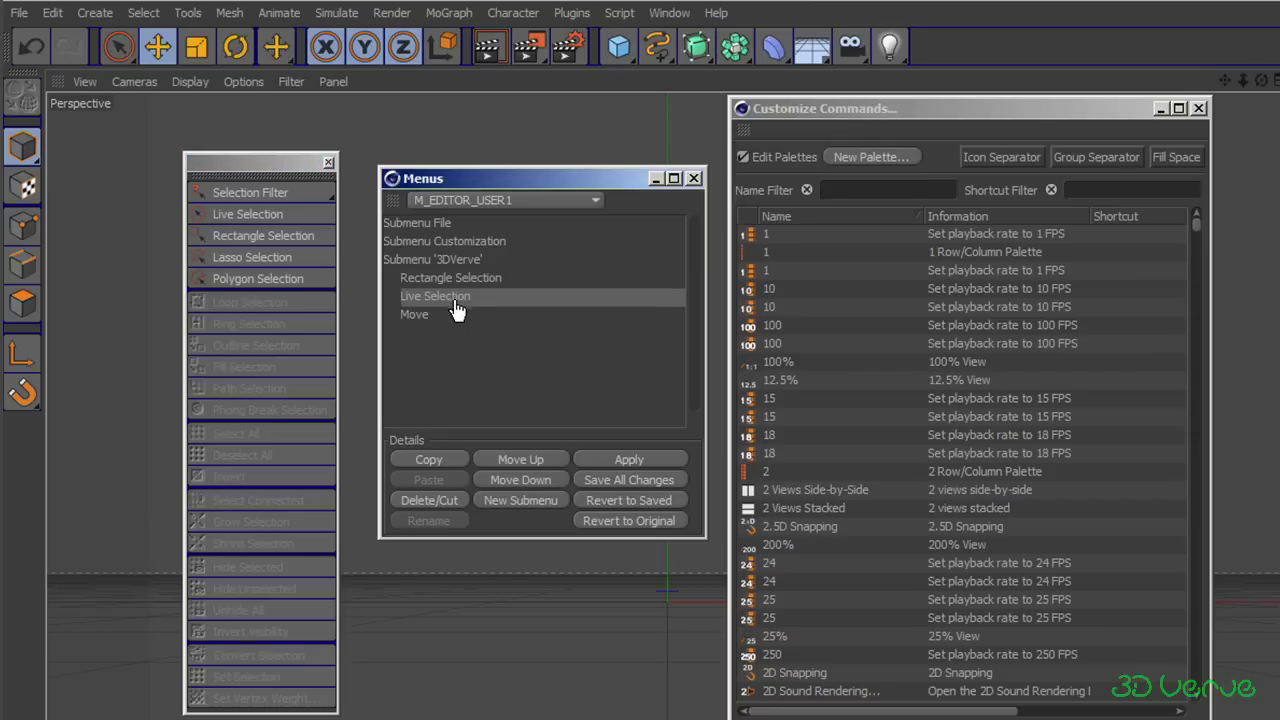
pyautogui.click(536, 461)
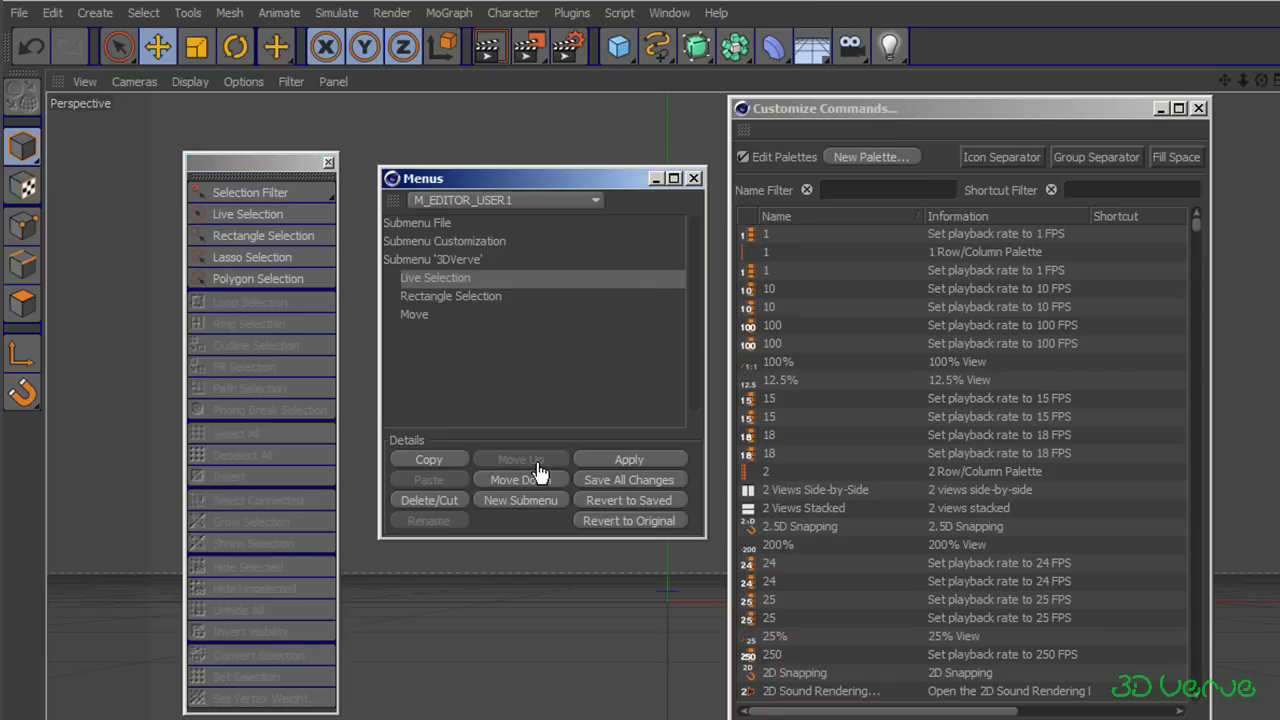
pyautogui.click(634, 462)
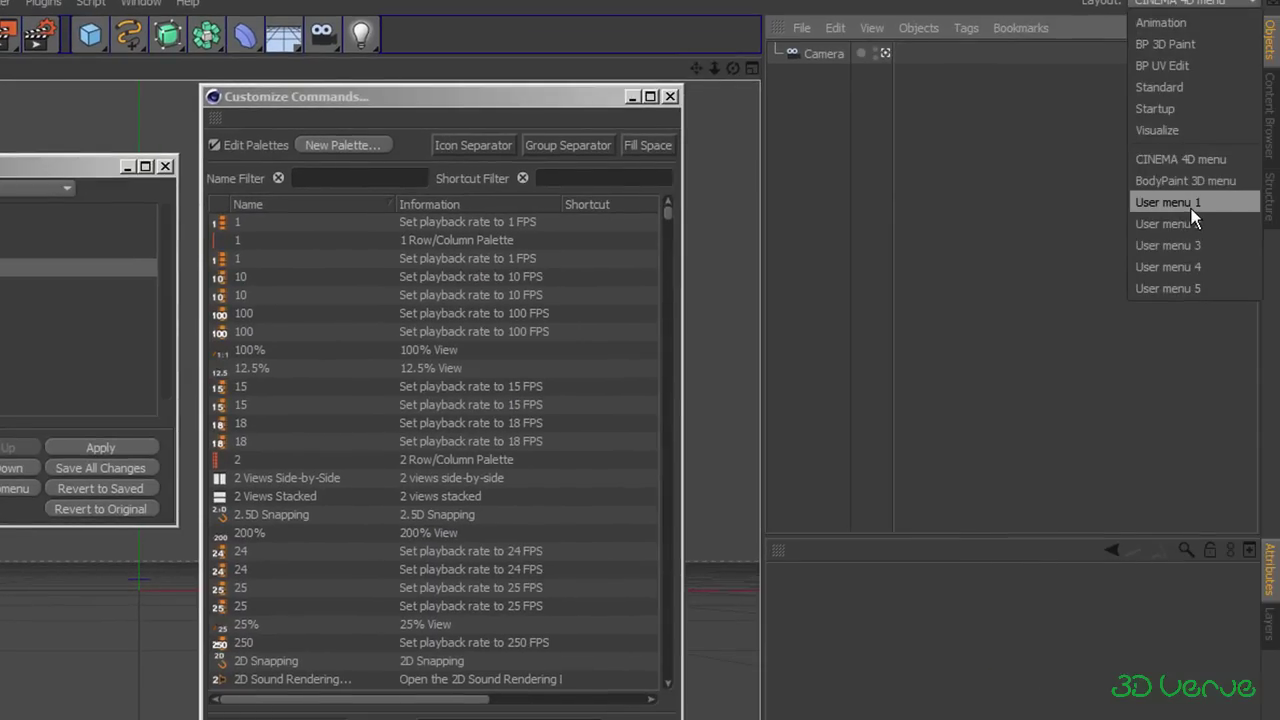
# Step: Load User menu 1 and view the selection commands added to its 3DVerve menu
pyautogui.click(1178, 208)
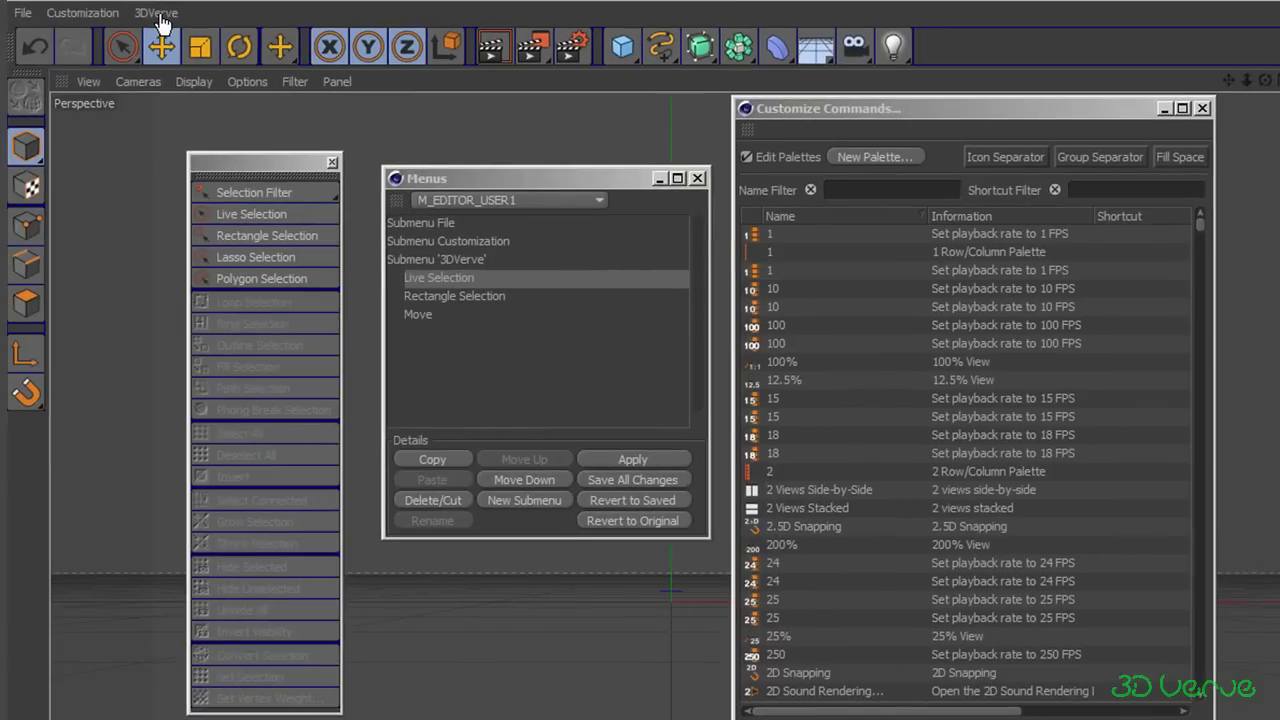
pyautogui.click(157, 13)
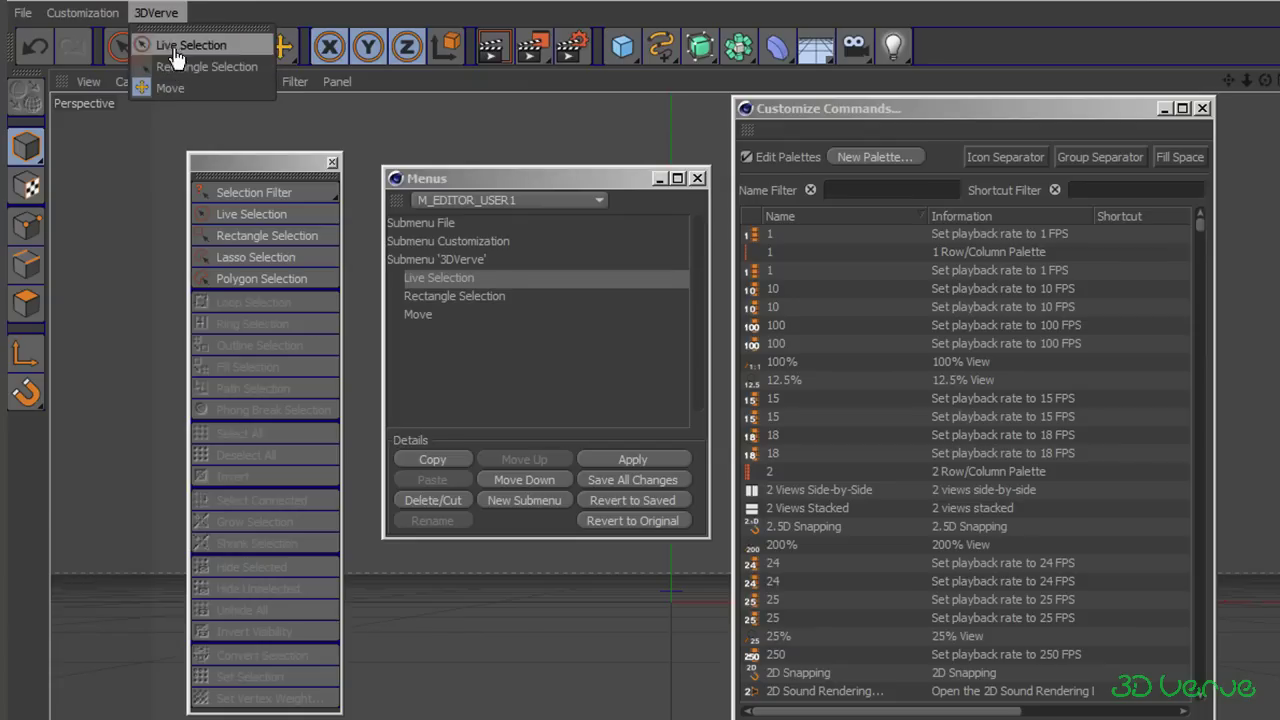
pyautogui.click(165, 18)
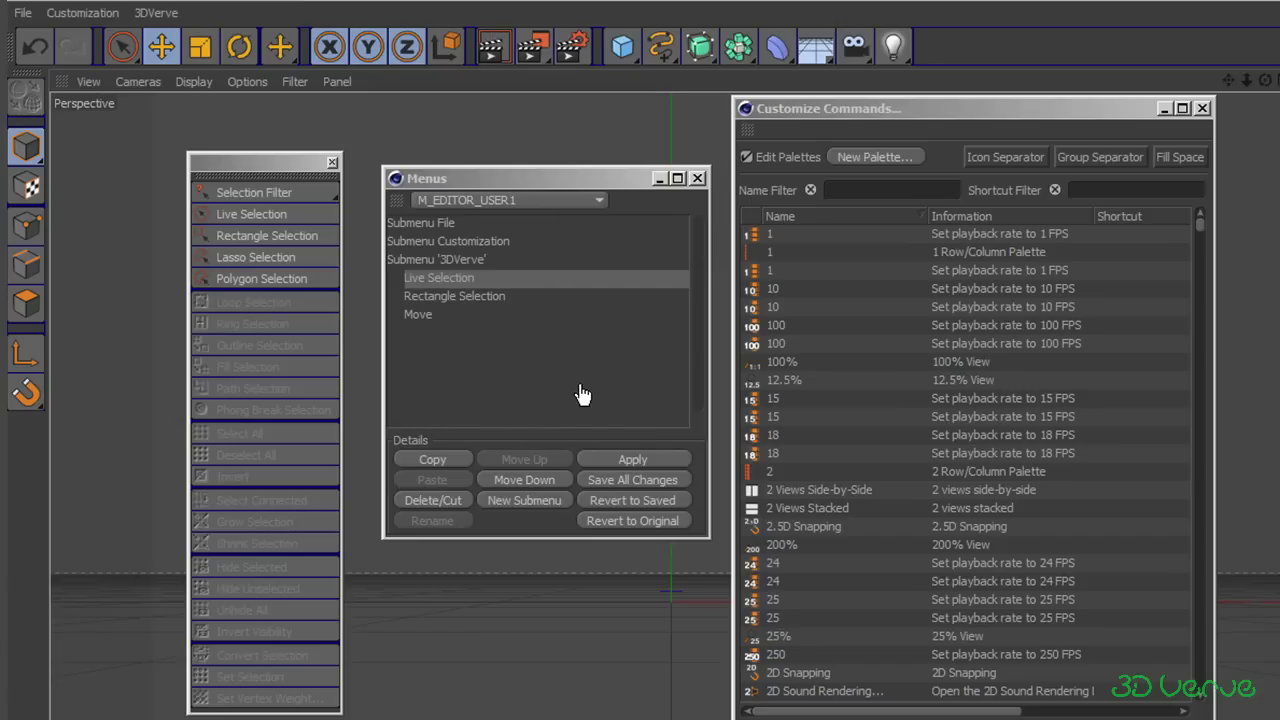
# Step: Save all menu changes, and revert all menus to their original factory settings
pyautogui.click(641, 489)
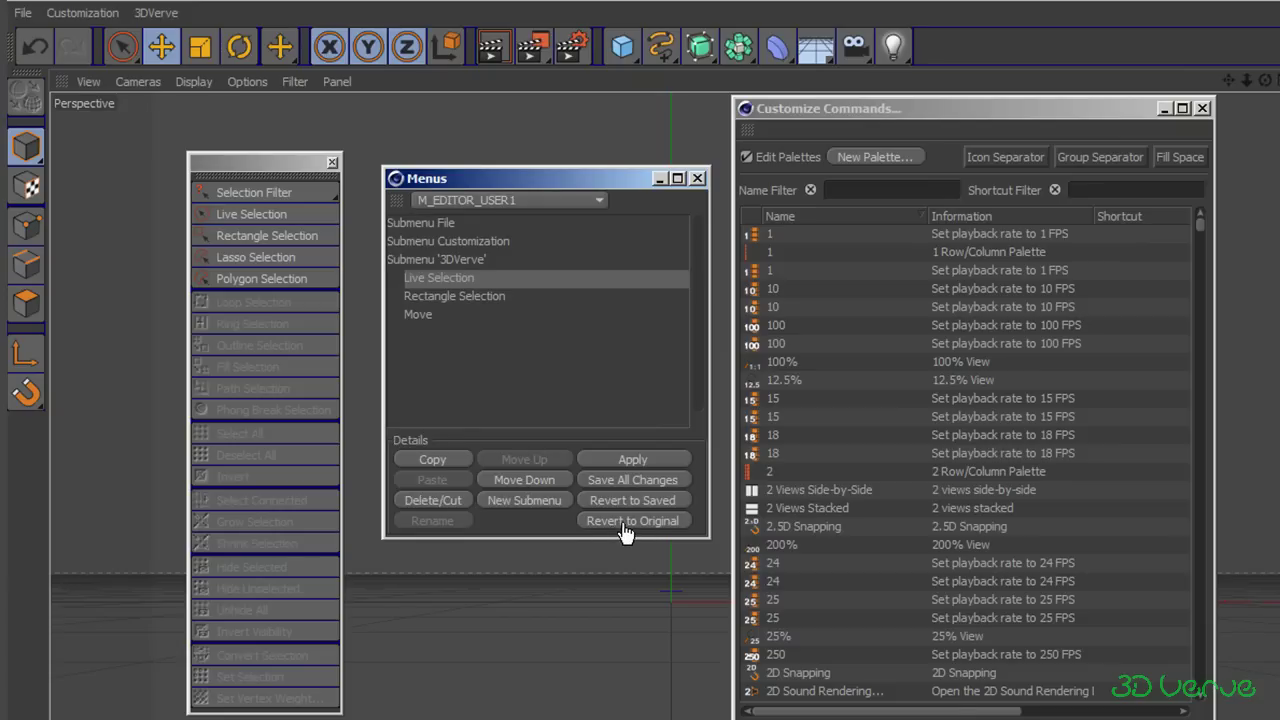
pyautogui.click(625, 530)
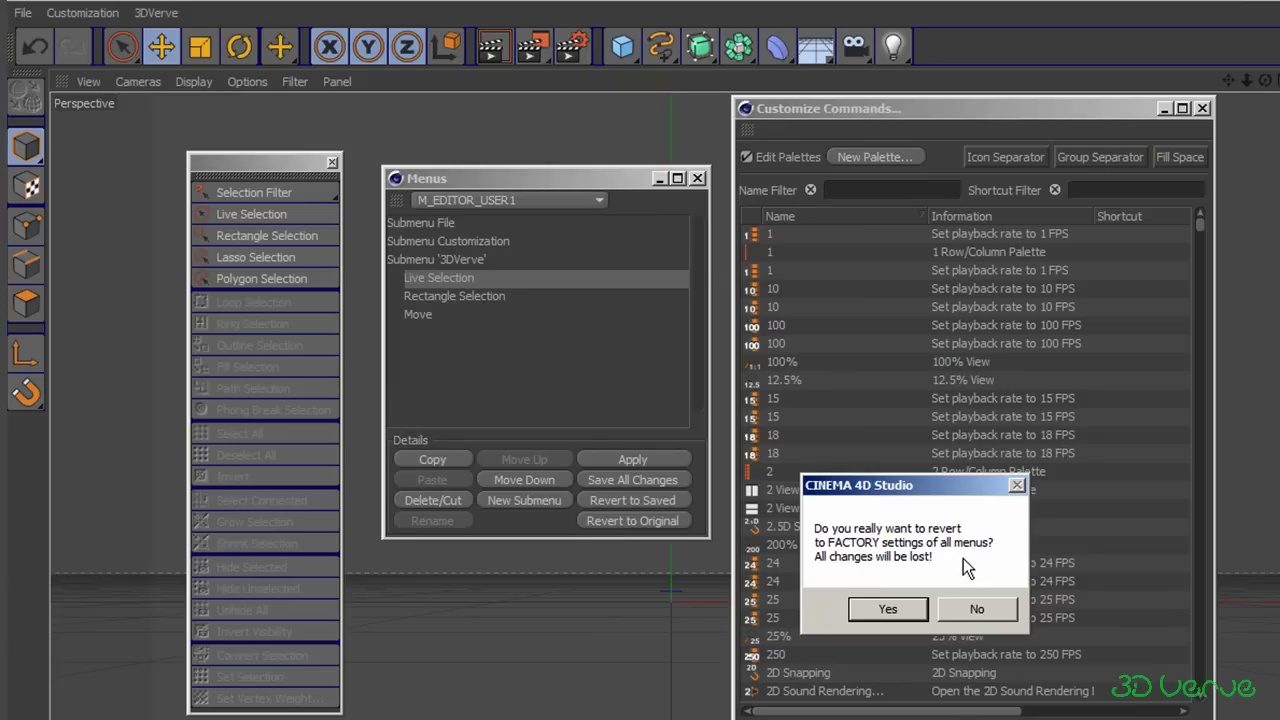
pyautogui.click(887, 610)
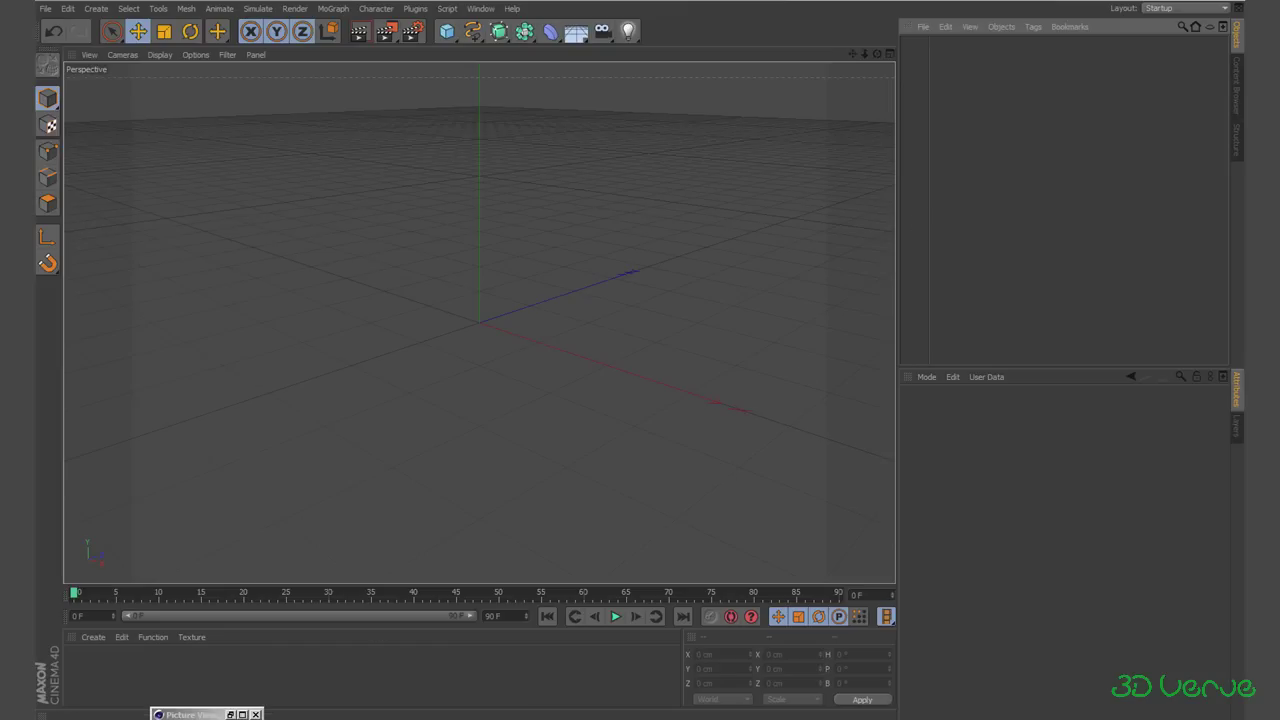
# Step: Maximize the Picture Viewer and view the Still-Life.tif, House.tif, watch.tif and web address images from its history
pyautogui.click(231, 714)
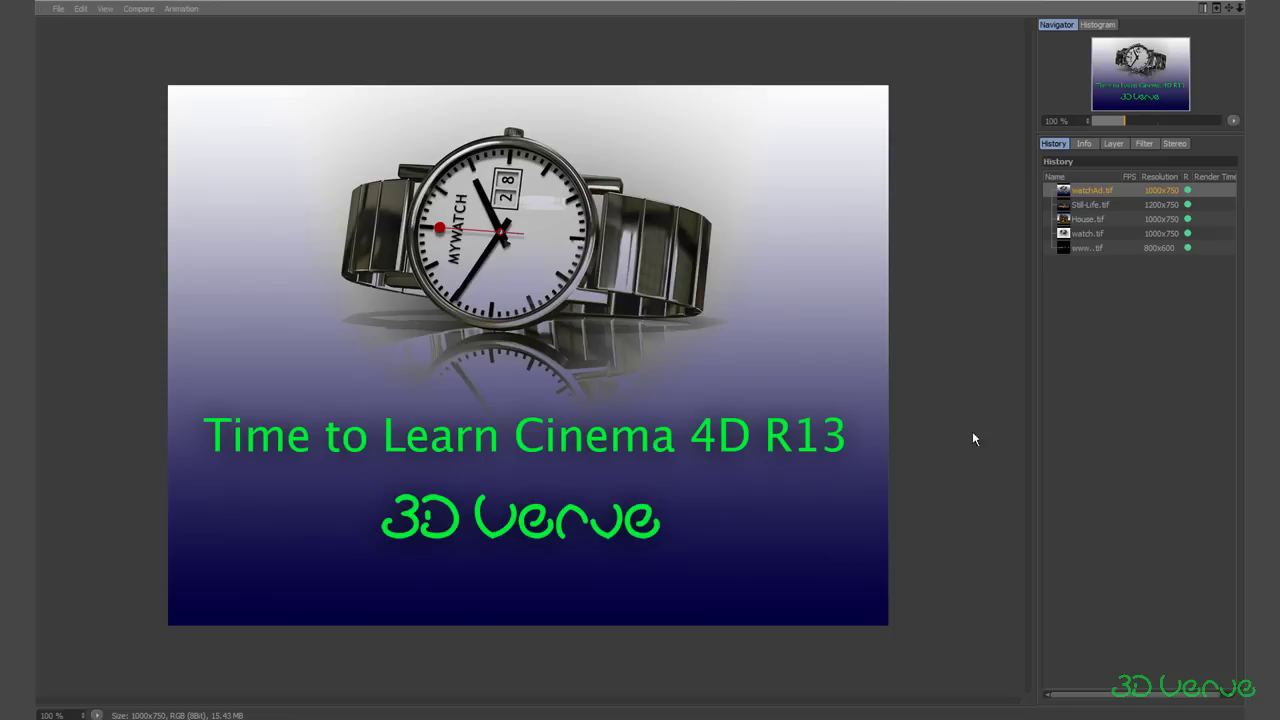
pyautogui.click(1086, 205)
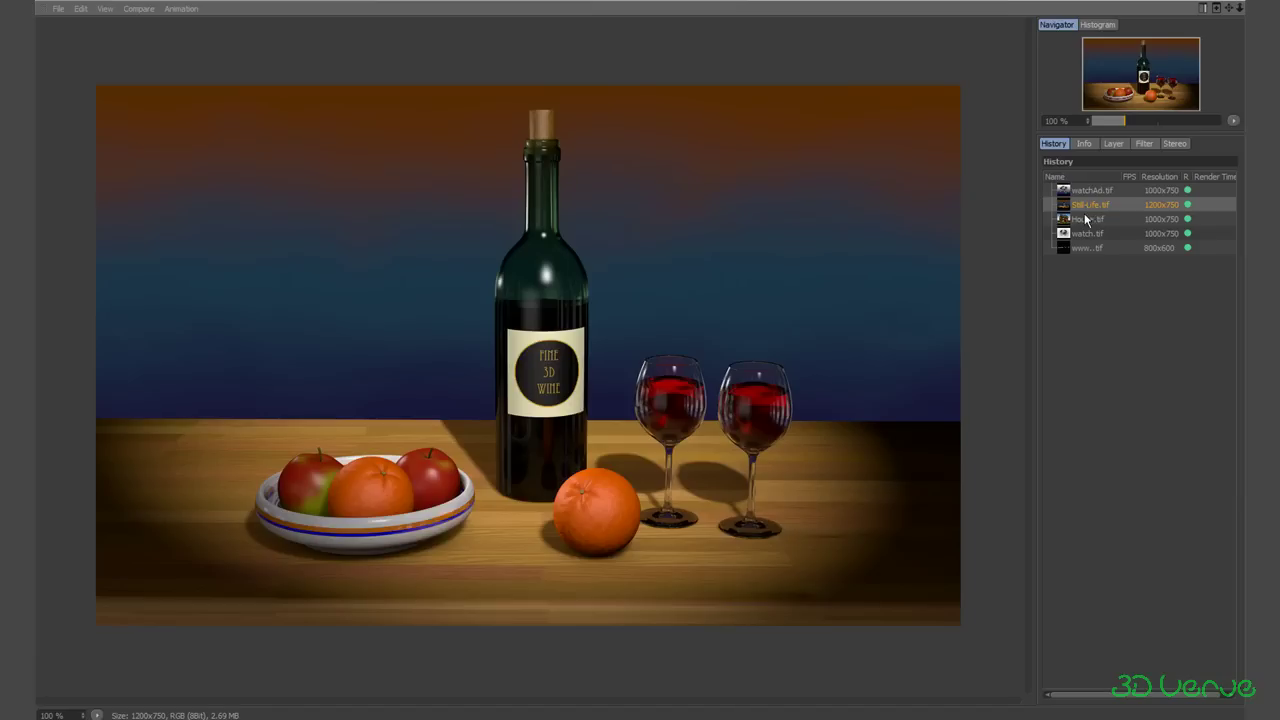
pyautogui.click(1087, 219)
pyautogui.click(1087, 234)
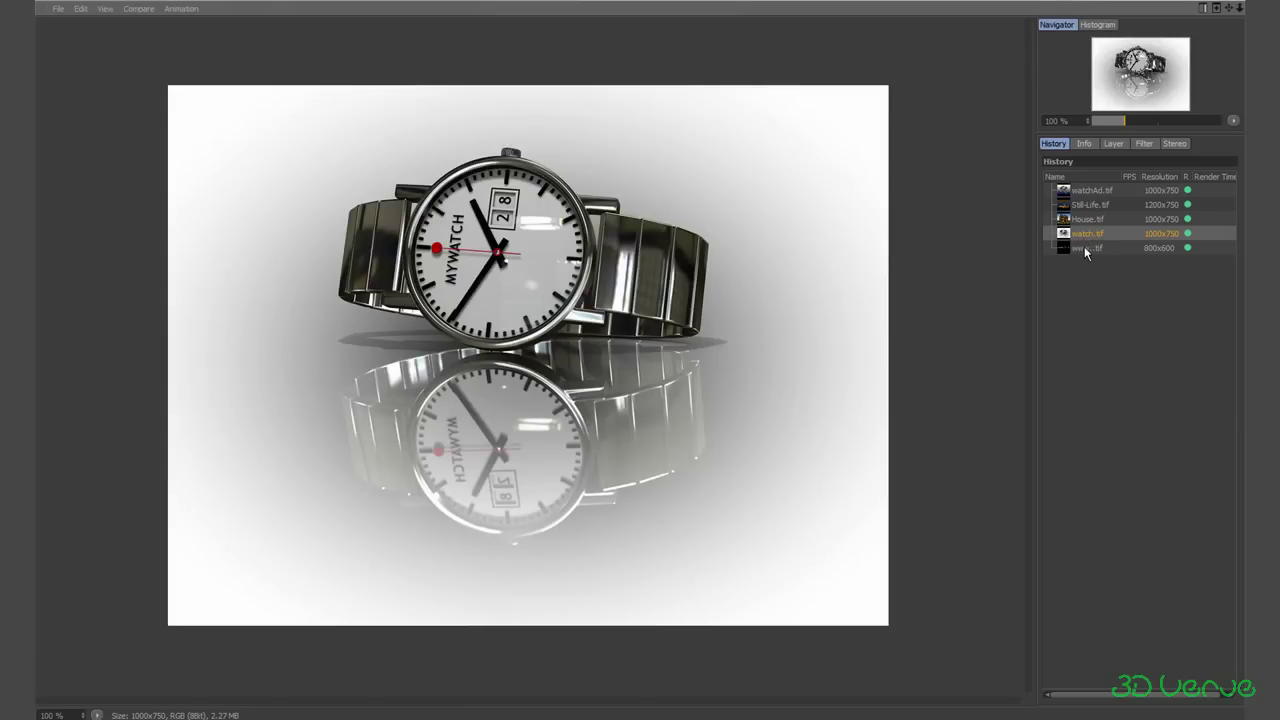
pyautogui.click(1084, 247)
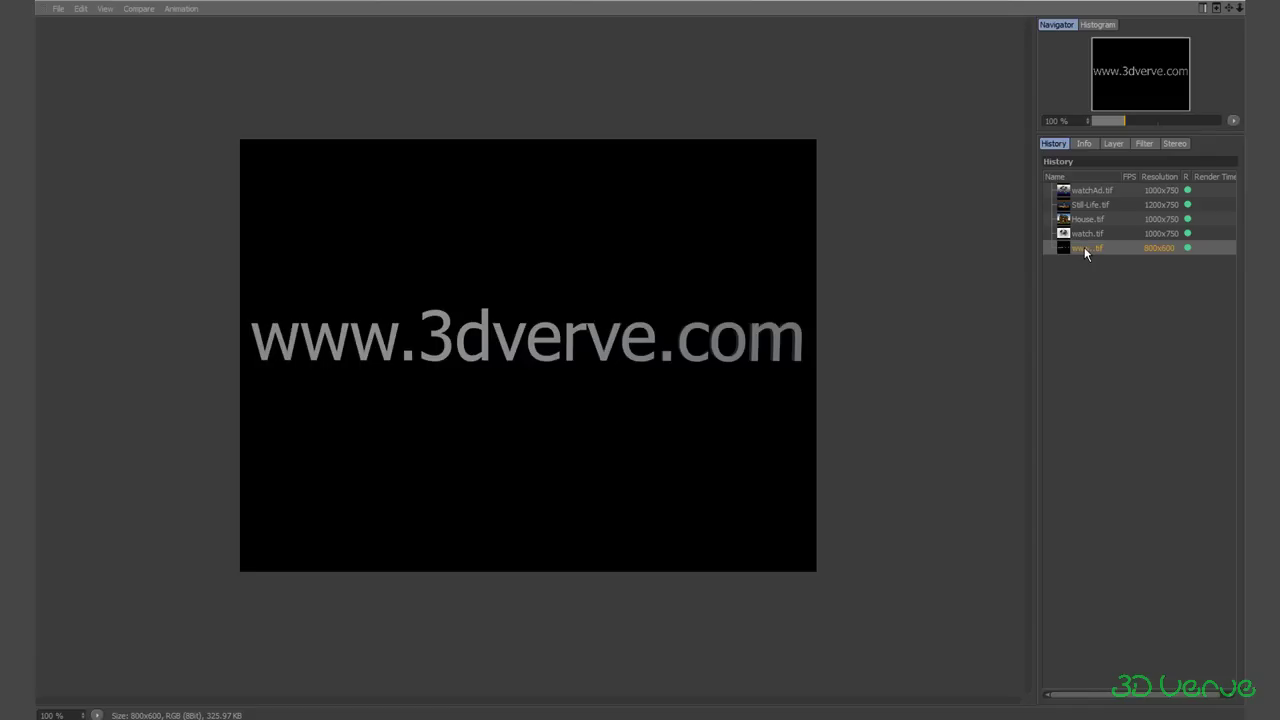